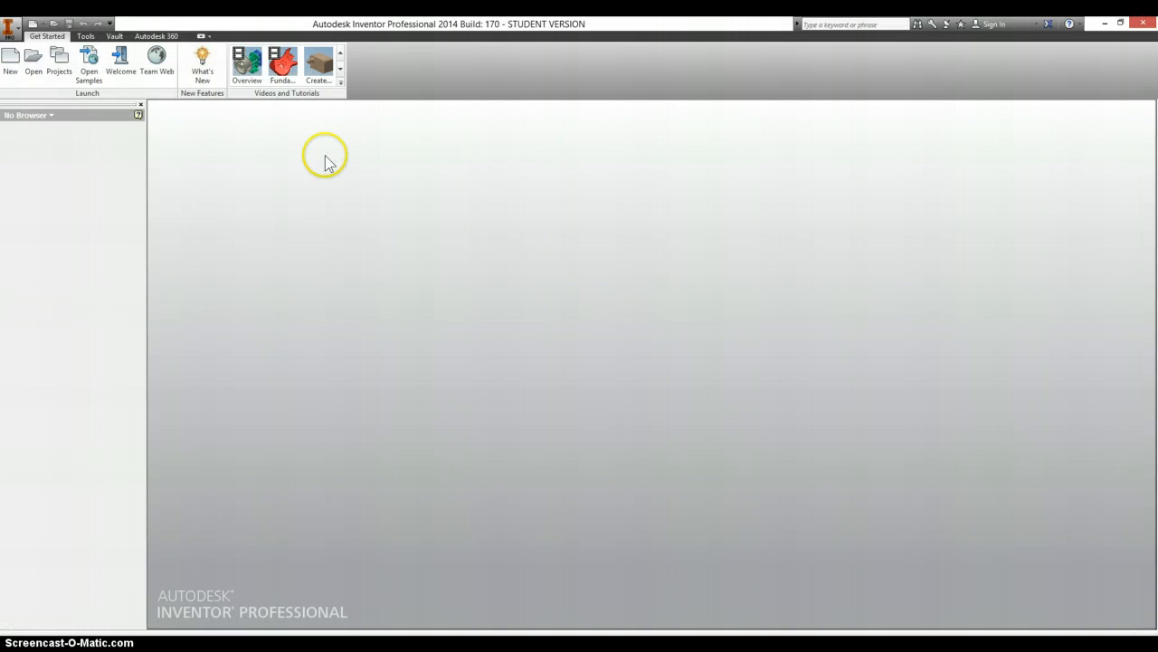
- Create a new part and start a 2D sketch on the front-facing XY origin plane
{"action": "left_click", "coordinate": [42, 25]}
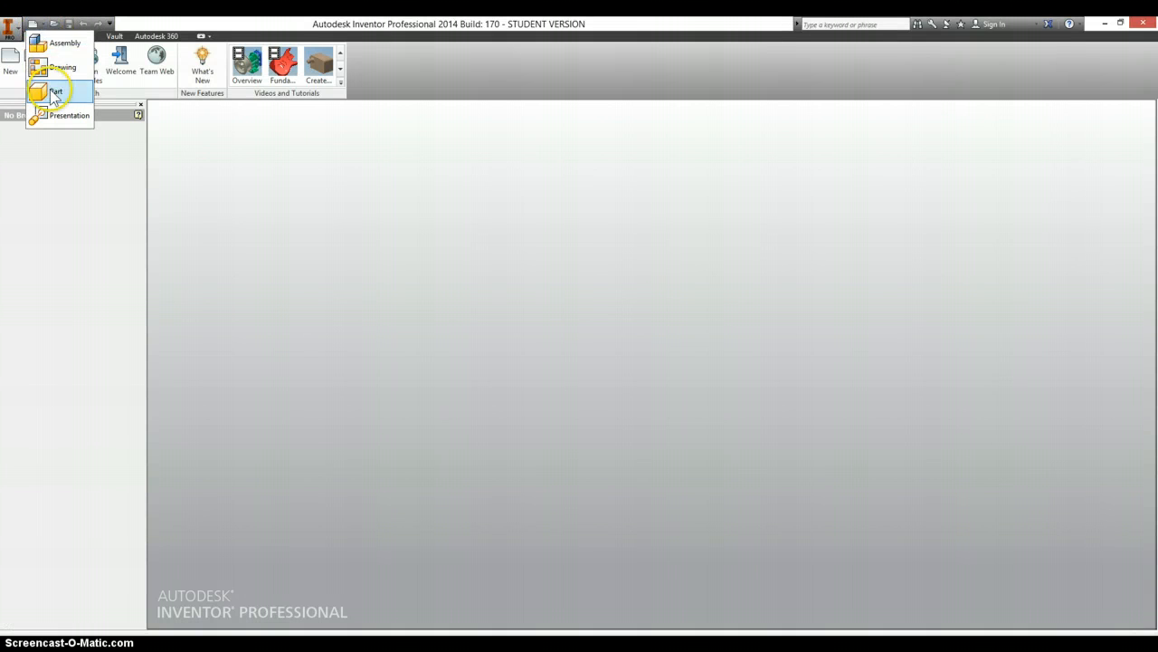
{"action": "left_click", "coordinate": [54, 93]}
{"action": "left_click", "coordinate": [19, 61]}
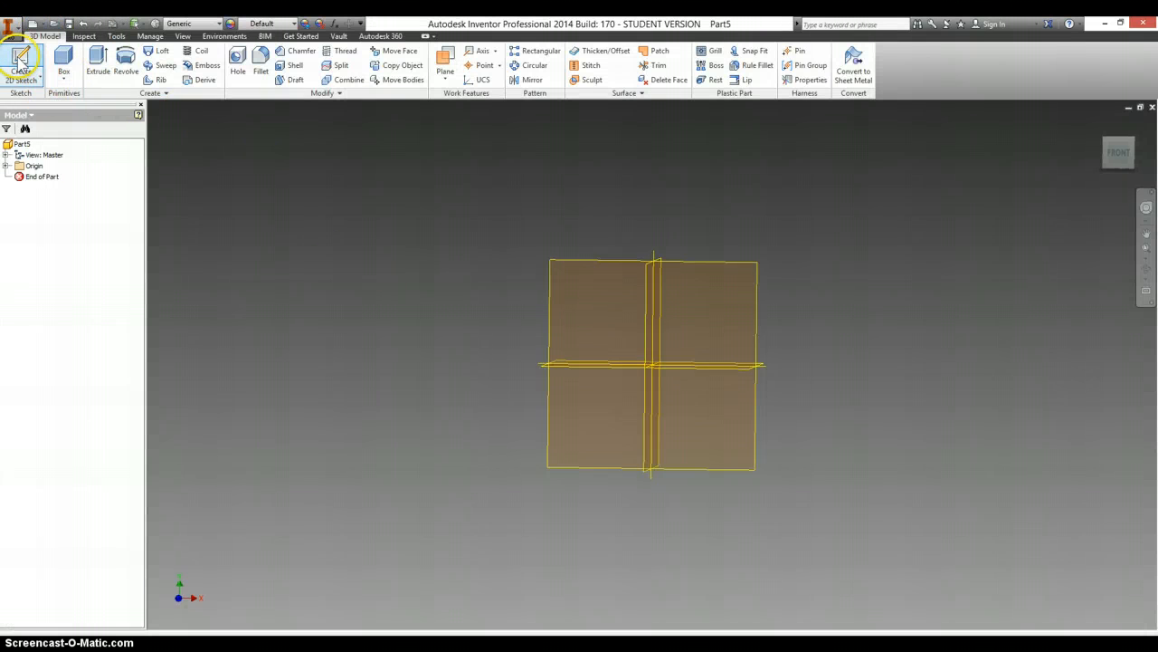
{"action": "left_click", "coordinate": [722, 273]}
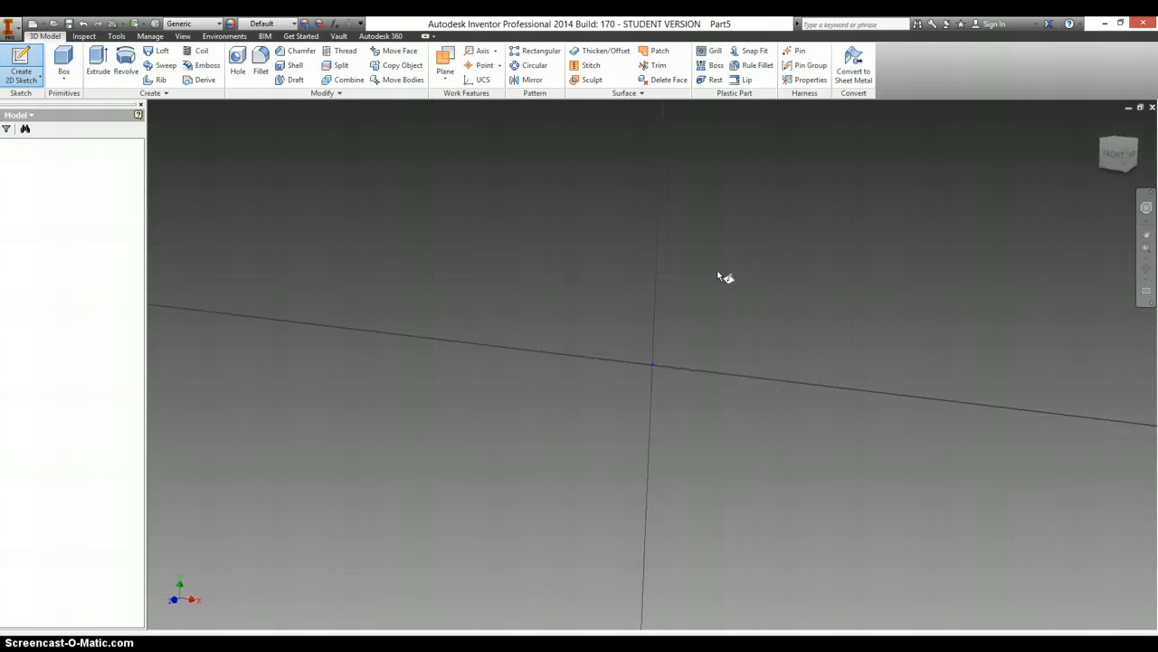
- Sketch a rectangle about 1.0 by 0.32 in from the origin and dimension its horizontal length as 4.375 in
{"action": "left_click", "coordinate": [100, 60]}
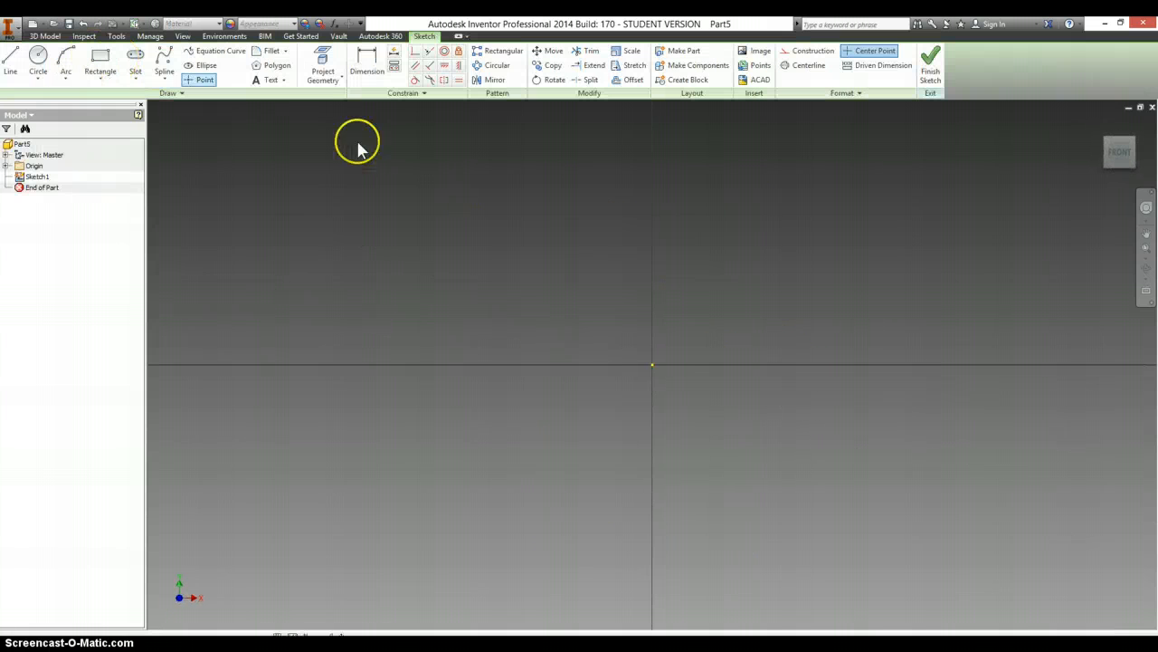
{"action": "left_click", "coordinate": [652, 363]}
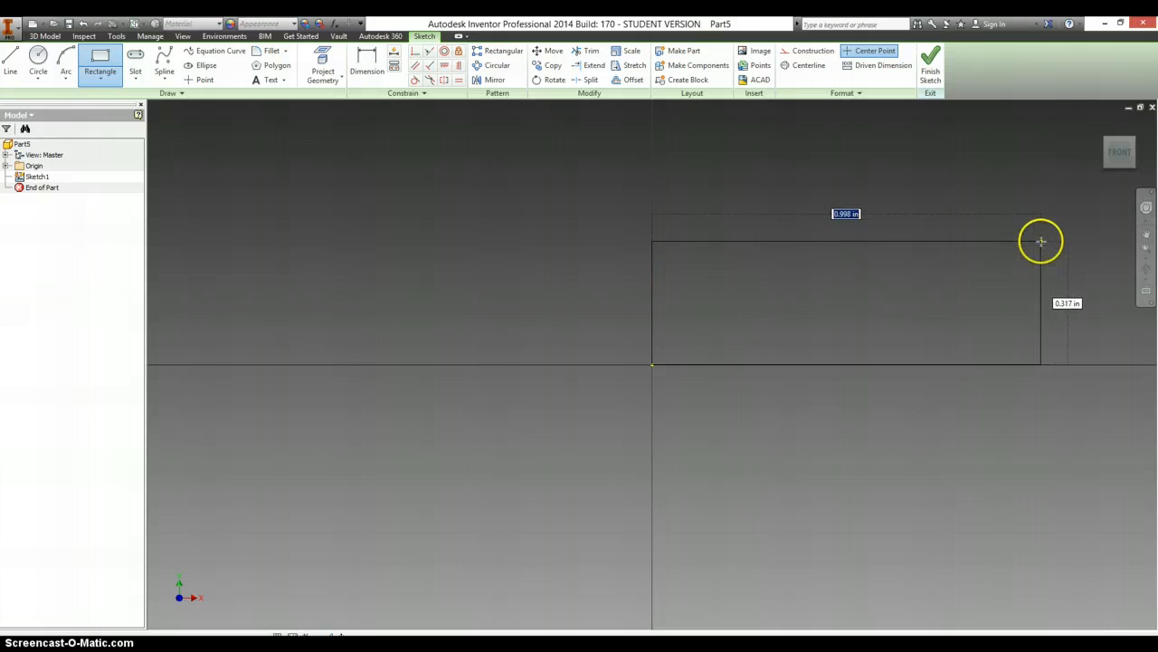
{"action": "key", "text": "d"}
{"action": "left_click", "coordinate": [812, 241]}
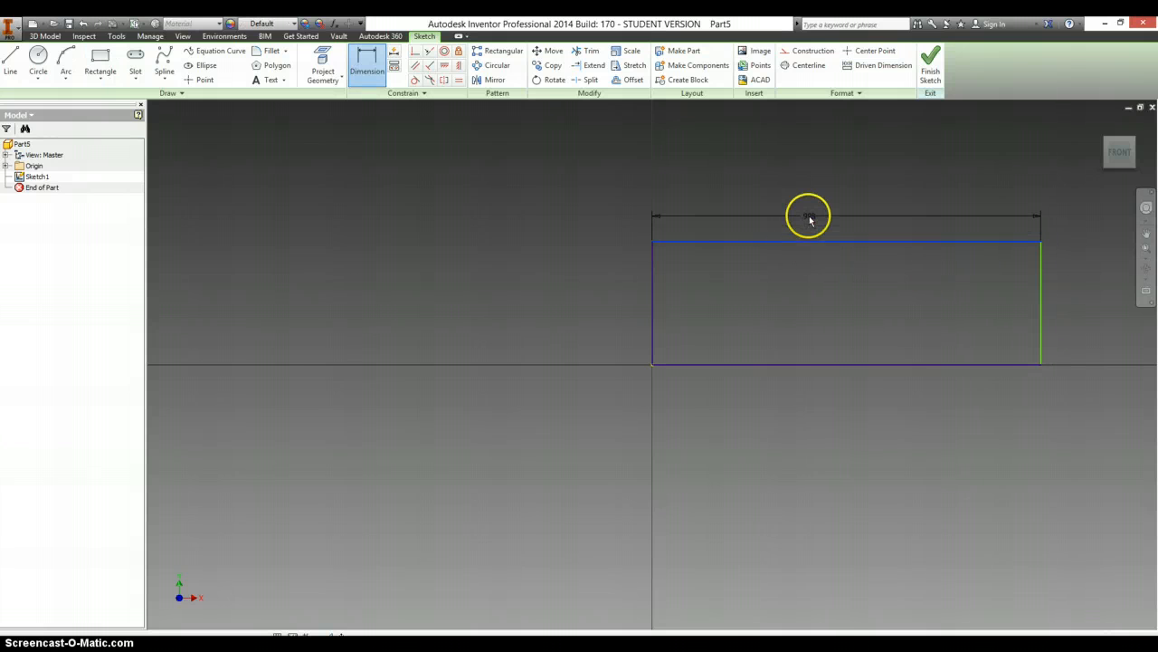
{"action": "left_click", "coordinate": [809, 217]}
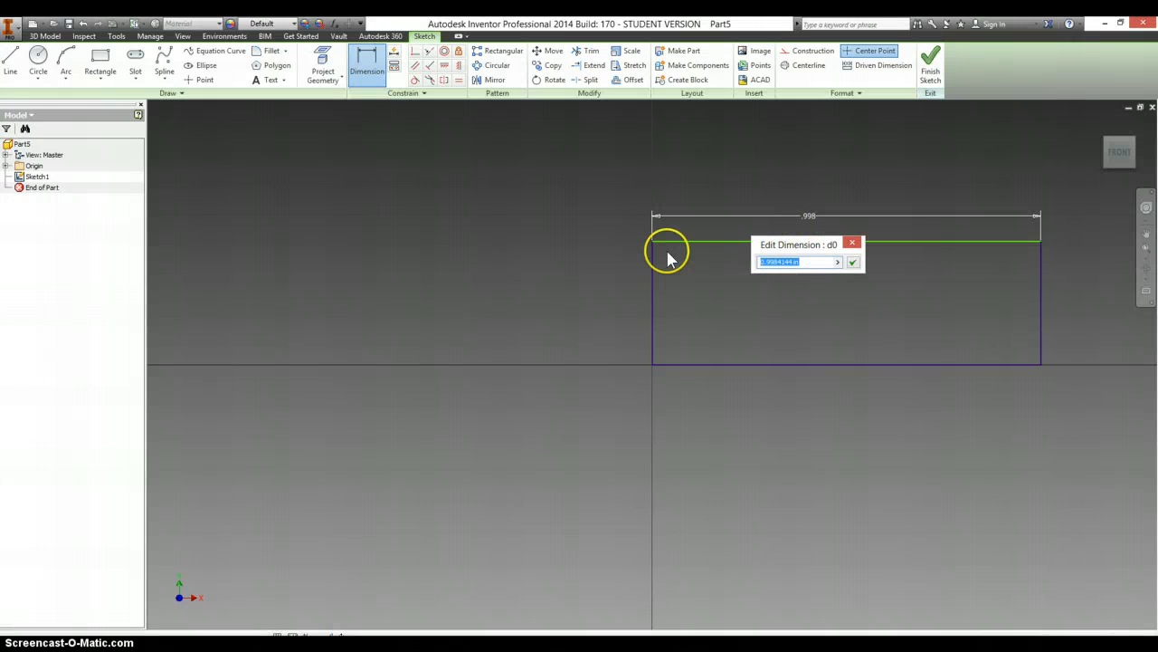
{"action": "key", "text": "Return"}
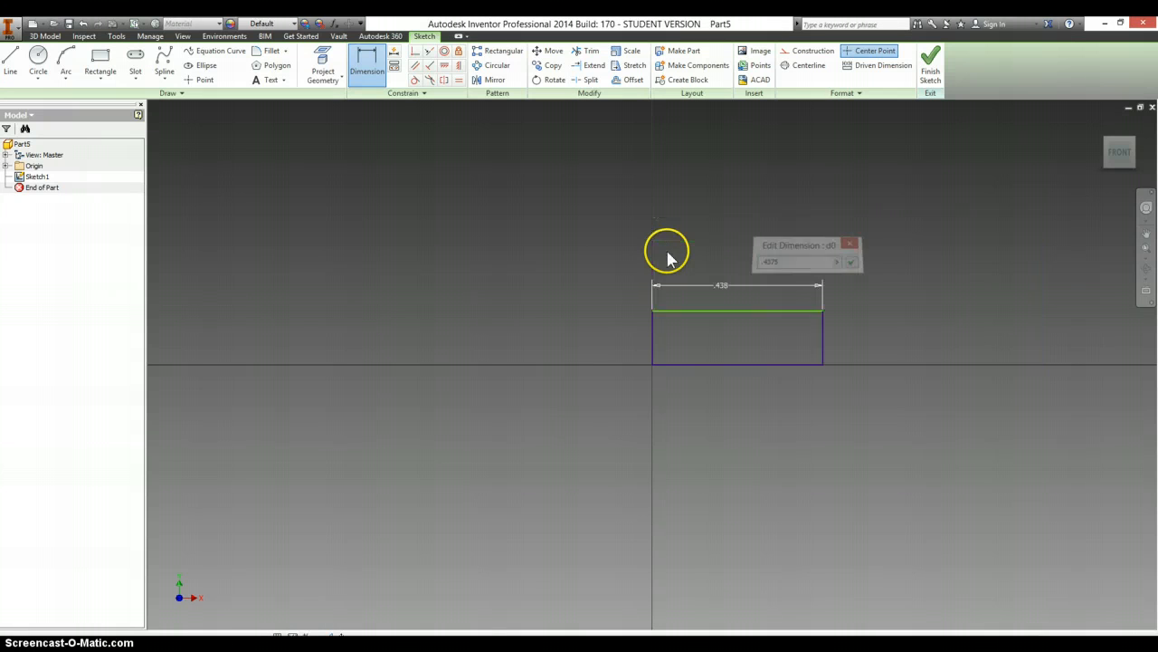
{"action": "double_click", "coordinate": [720, 286]}
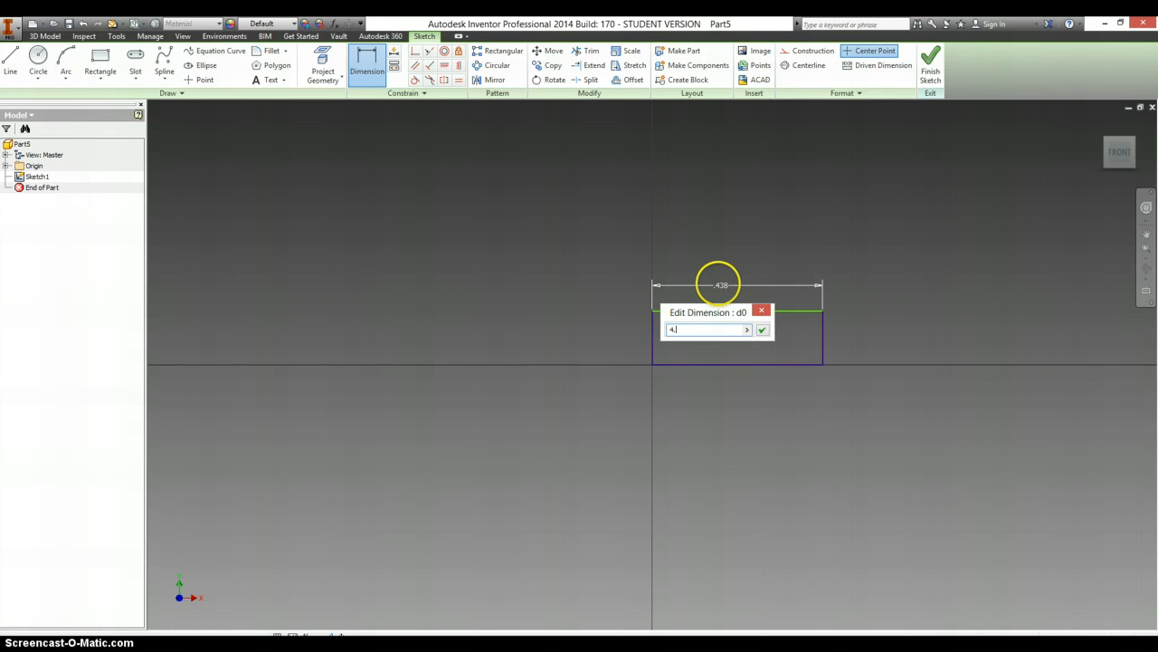
{"action": "key", "text": "Return"}
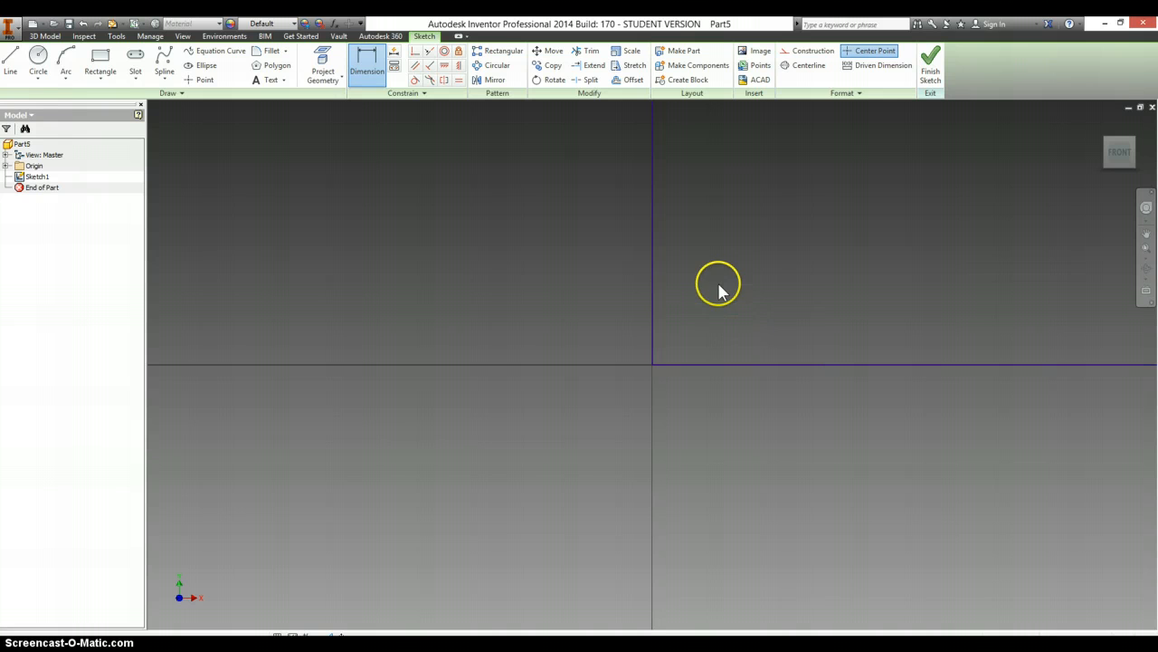
- Dimension the rectangle's height as .625 in, checking the value against the rack drawing in OpenOffice Writer
{"action": "left_click", "coordinate": [641, 277]}
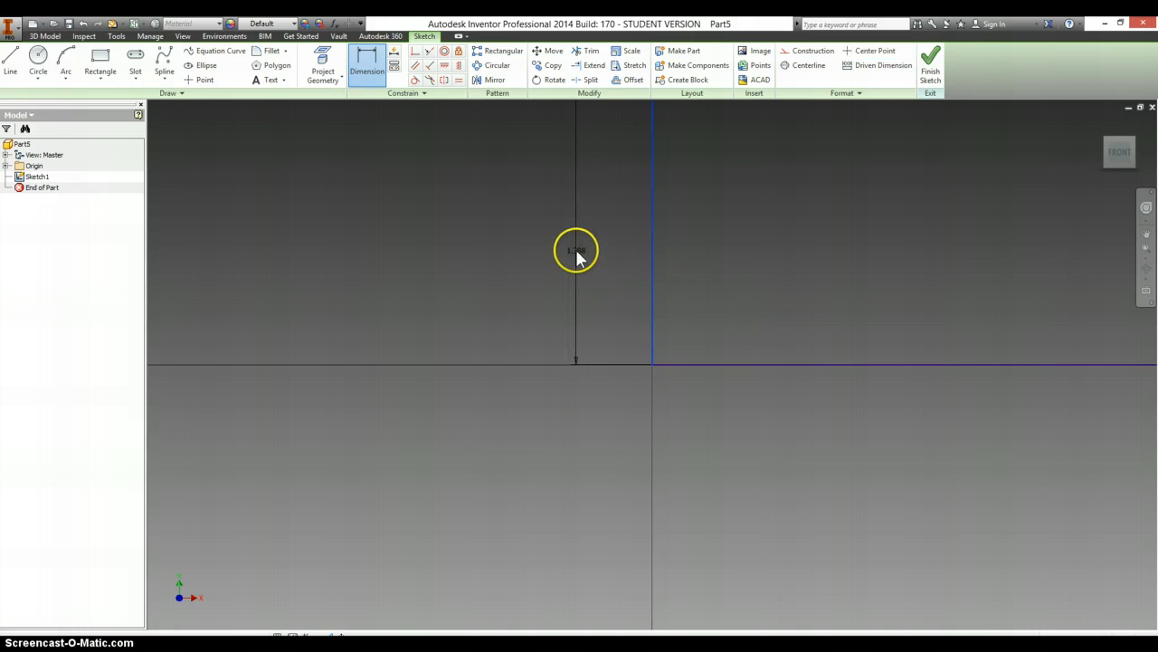
{"action": "left_click", "coordinate": [575, 251]}
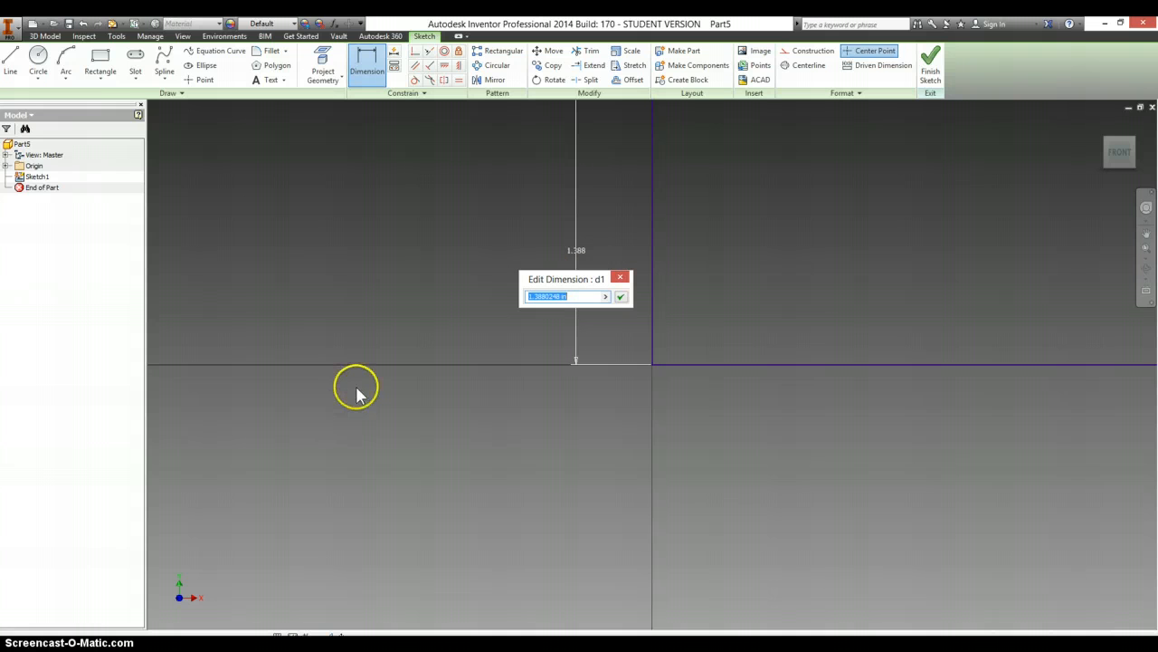
{"action": "key", "text": "alt+Tab"}
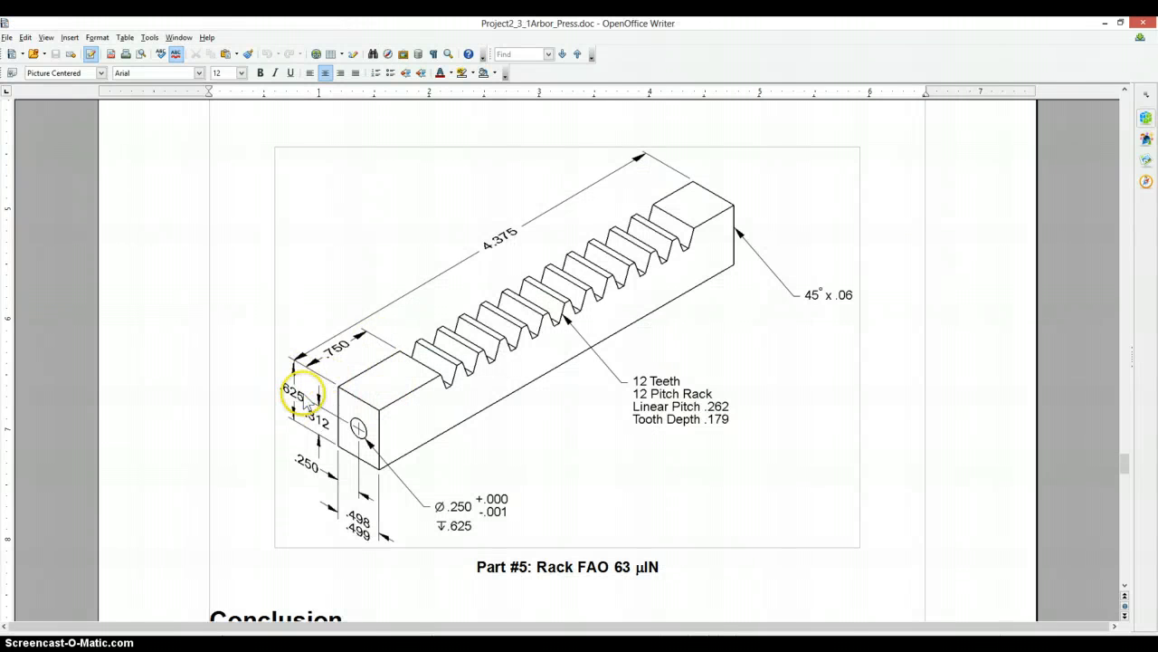
{"action": "key", "text": "alt+Tab"}
{"action": "left_click", "coordinate": [580, 297]}
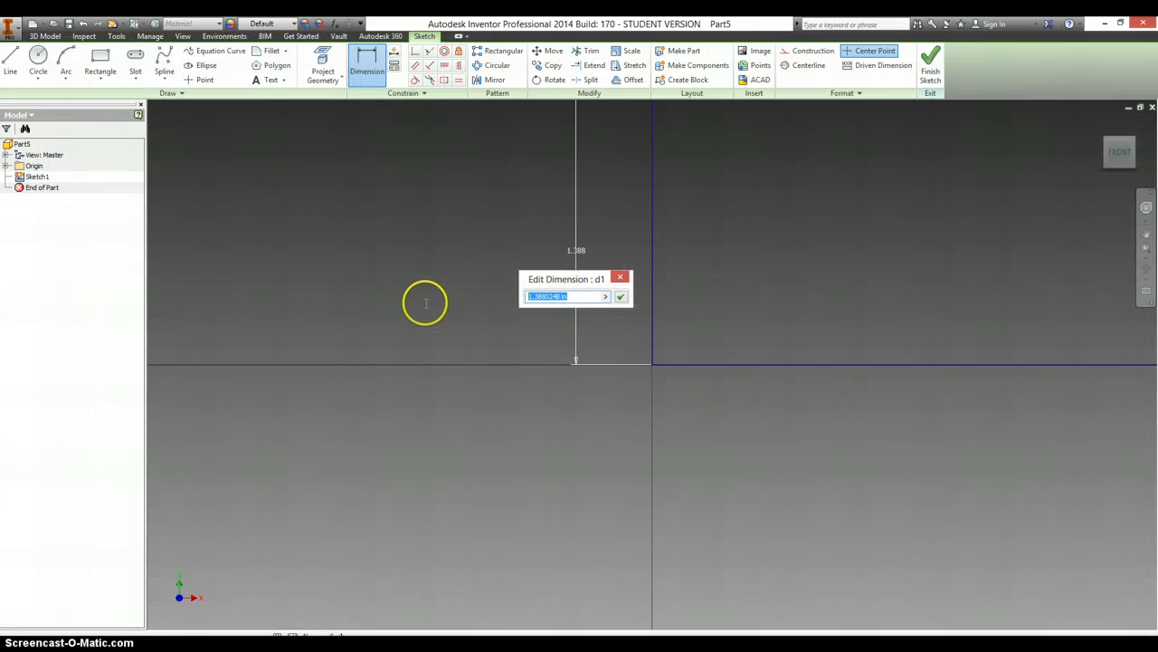
{"action": "key", "text": "Return"}
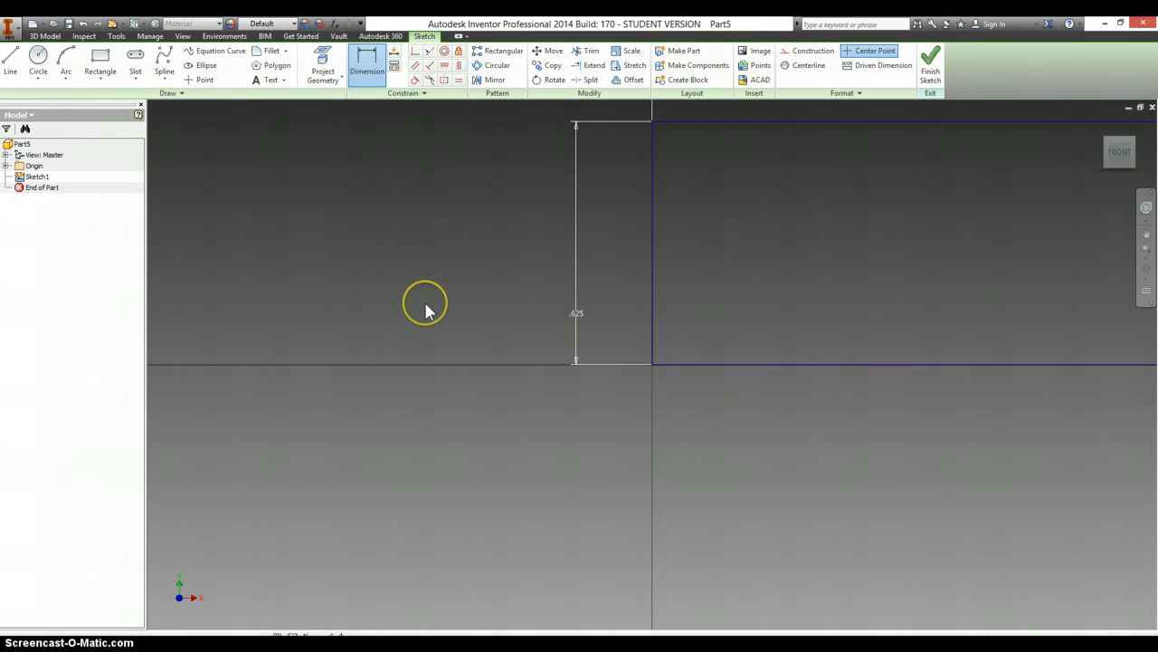
{"action": "key", "text": "Home"}
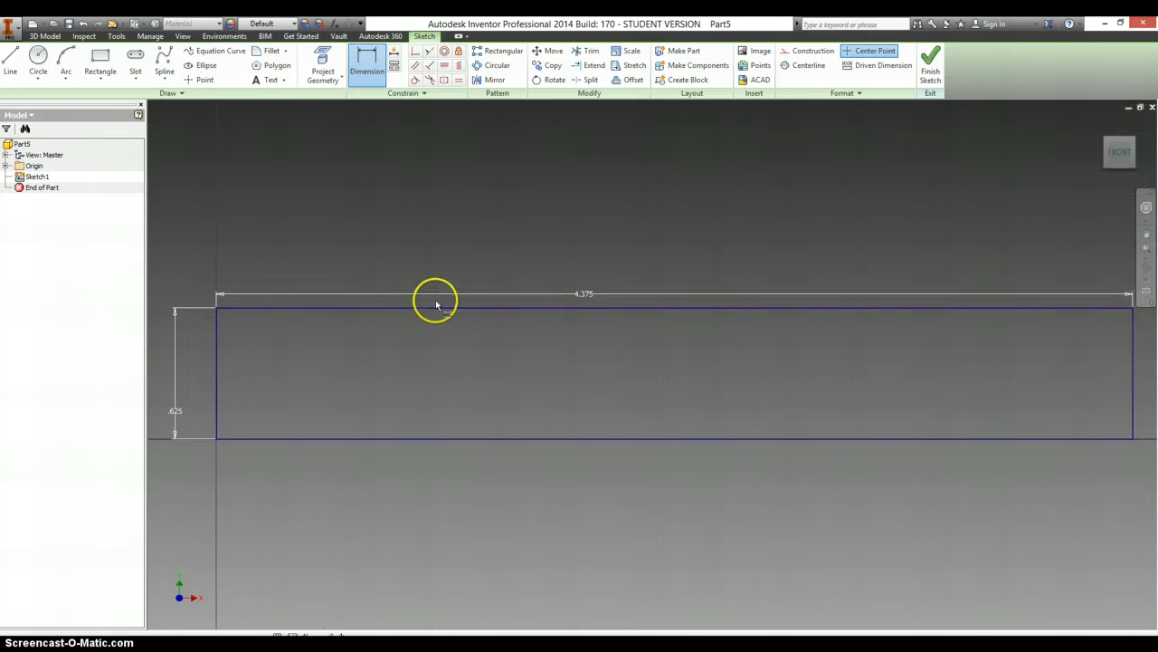
- Extrude the rectangular profile into a solid bar using the .498–.499 in width from the rack drawing
{"action": "key", "text": "e"}
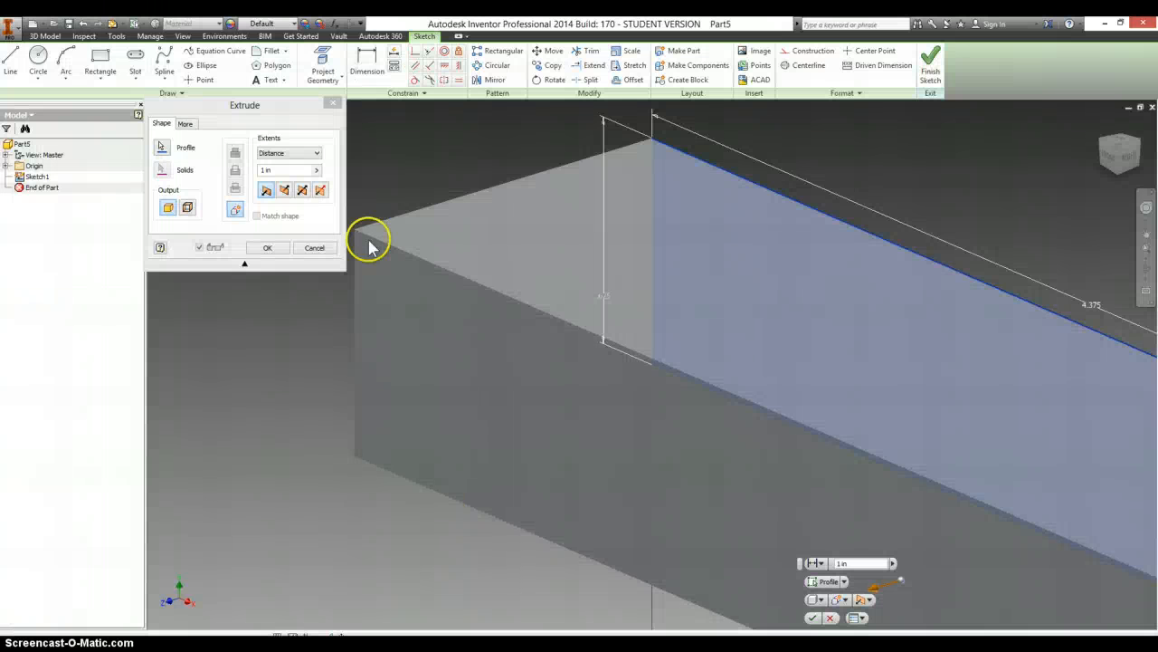
{"action": "left_click", "coordinate": [296, 172]}
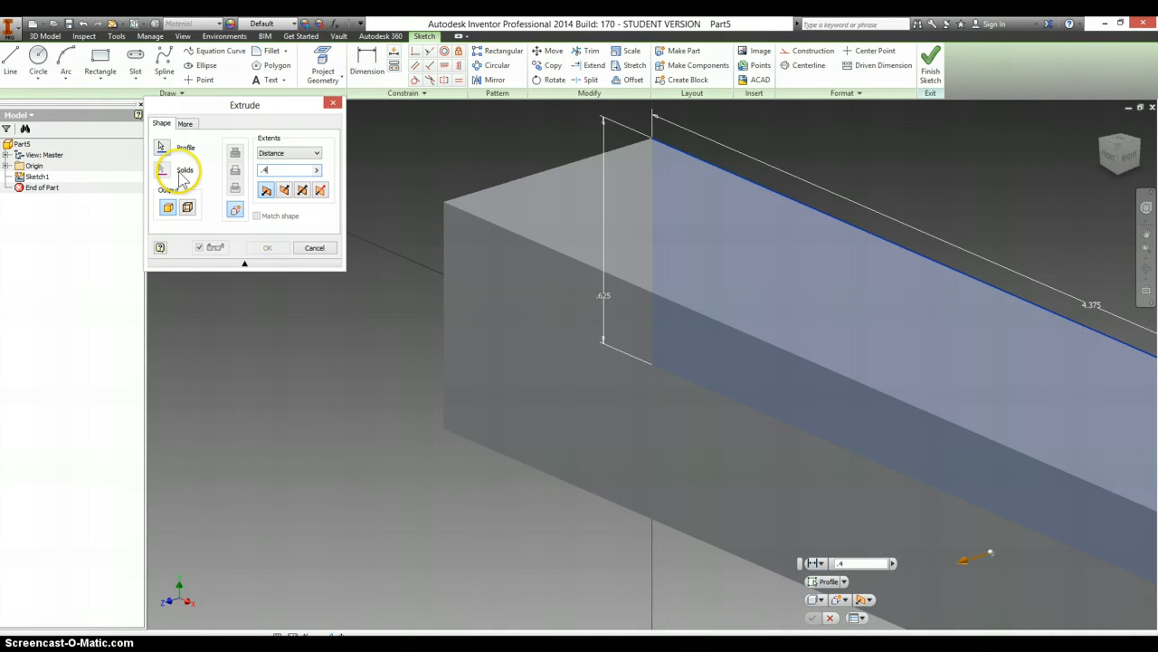
{"action": "type", "text": ".4"}
{"action": "key", "text": "Return"}
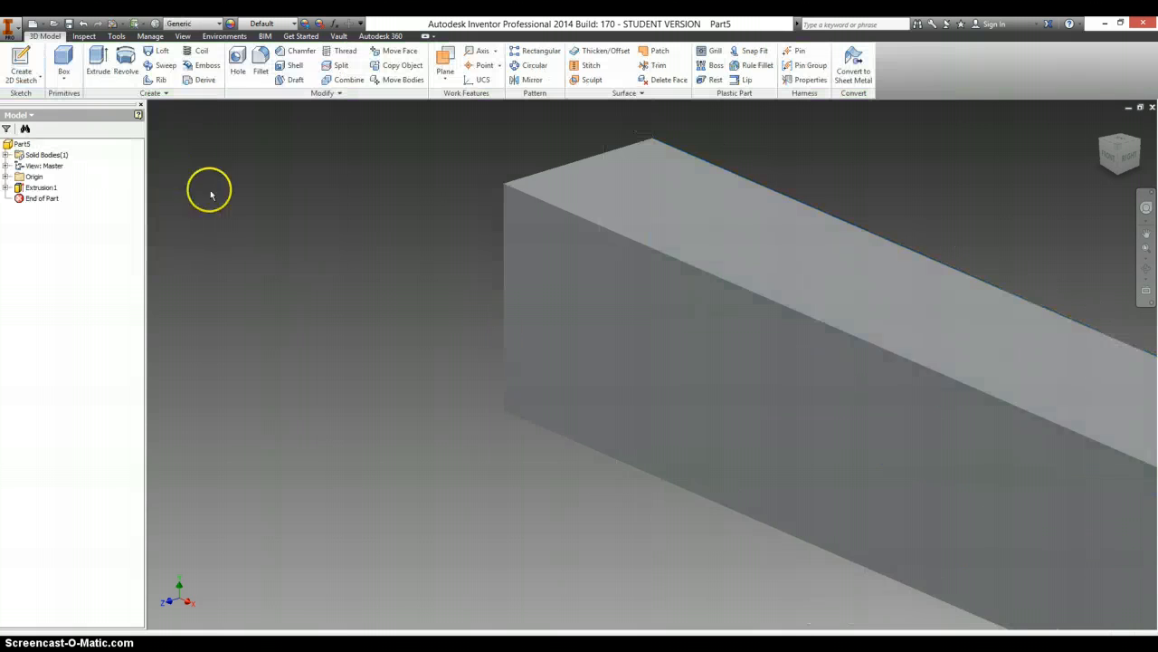
- On a new front-face sketch, draw a full-height line about 0.38 in from the left end and a full-length line about 0.16 in below the top
{"action": "right_click", "coordinate": [574, 337]}
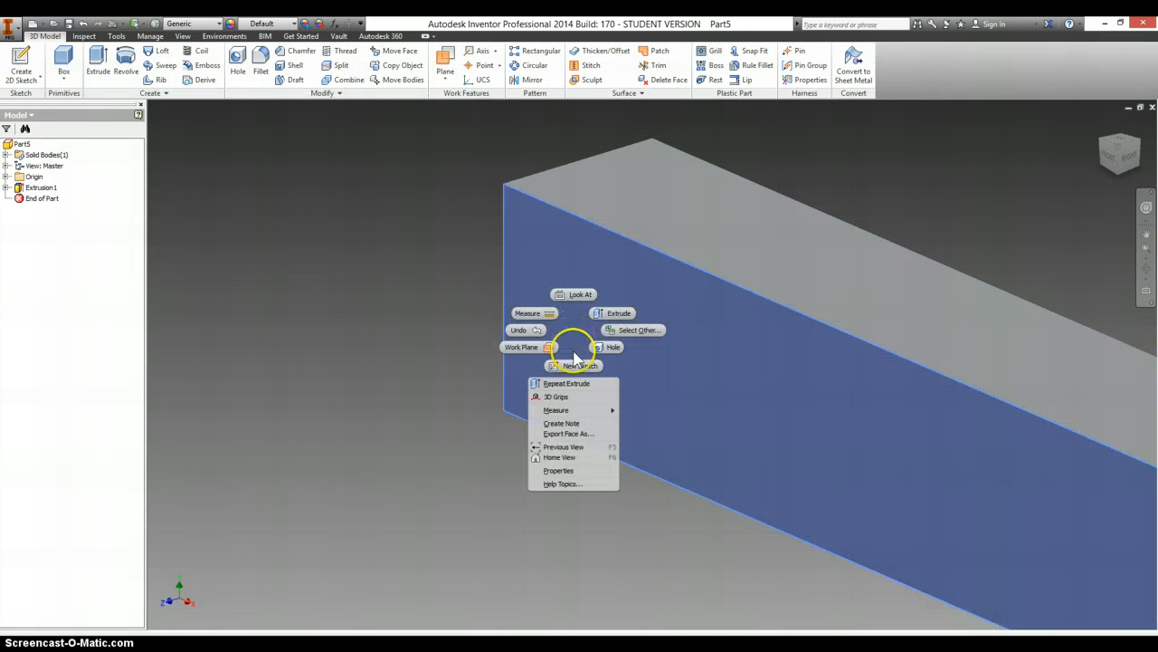
{"action": "left_click", "coordinate": [576, 365]}
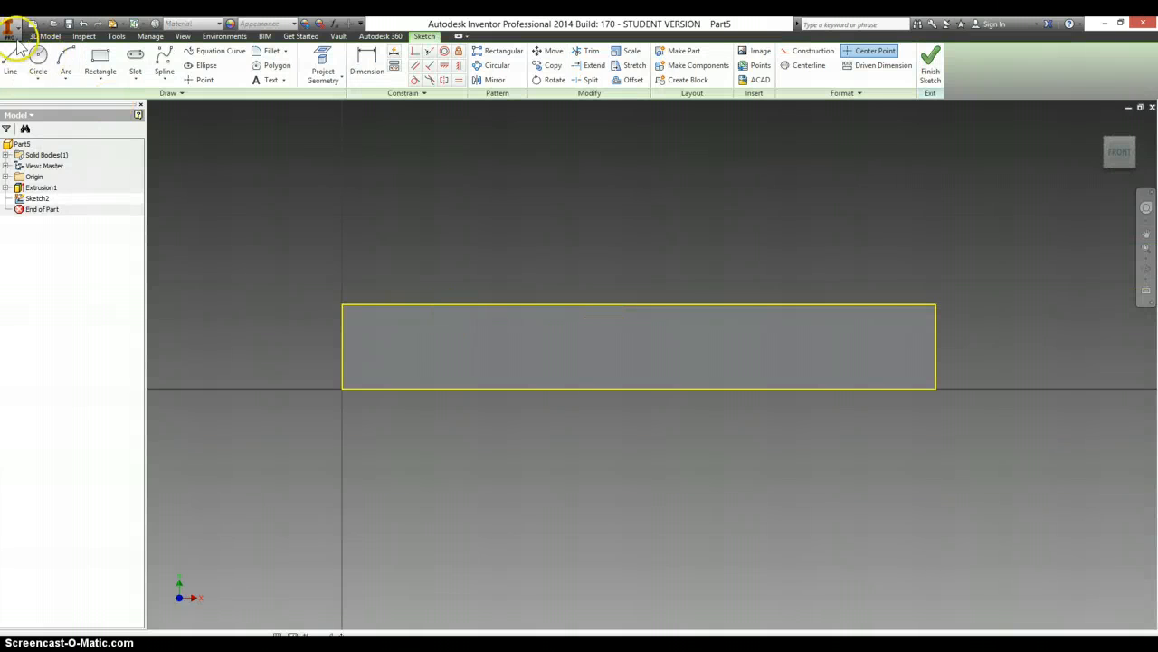
{"action": "left_click", "coordinate": [12, 62]}
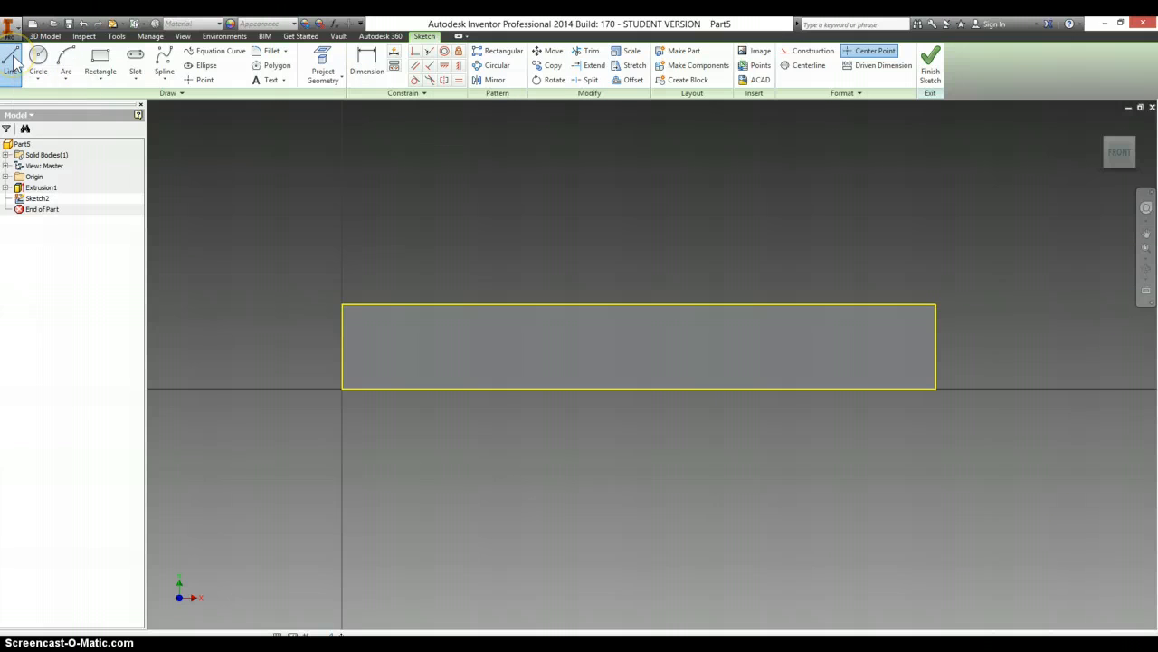
{"action": "left_click", "coordinate": [394, 305]}
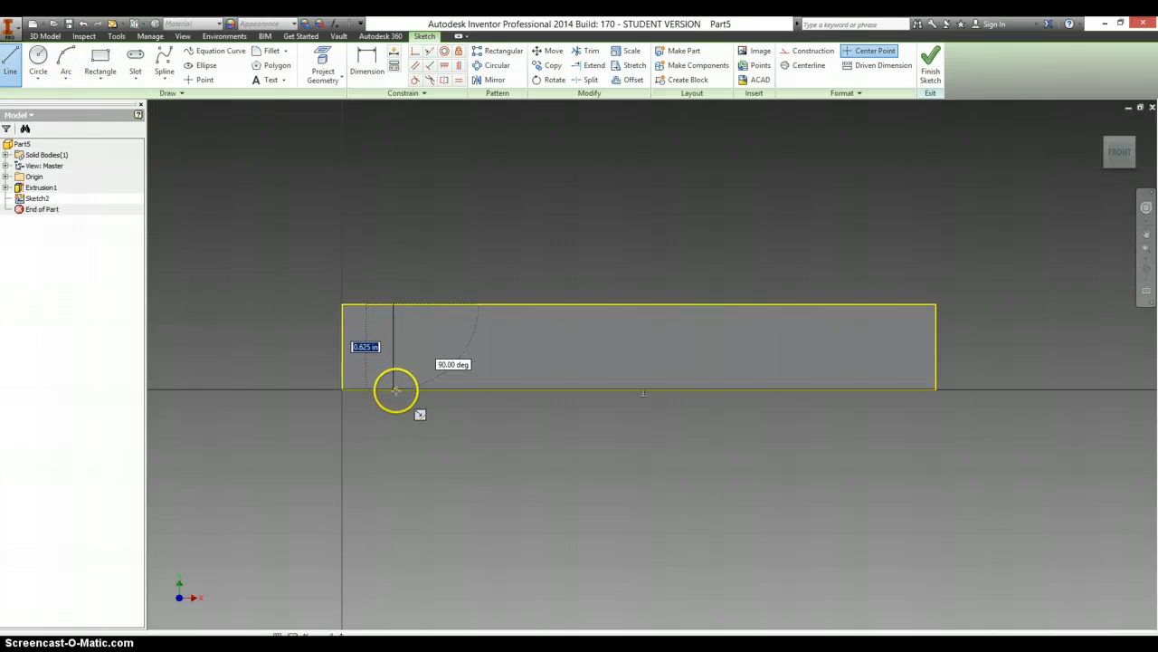
{"action": "left_click", "coordinate": [395, 390]}
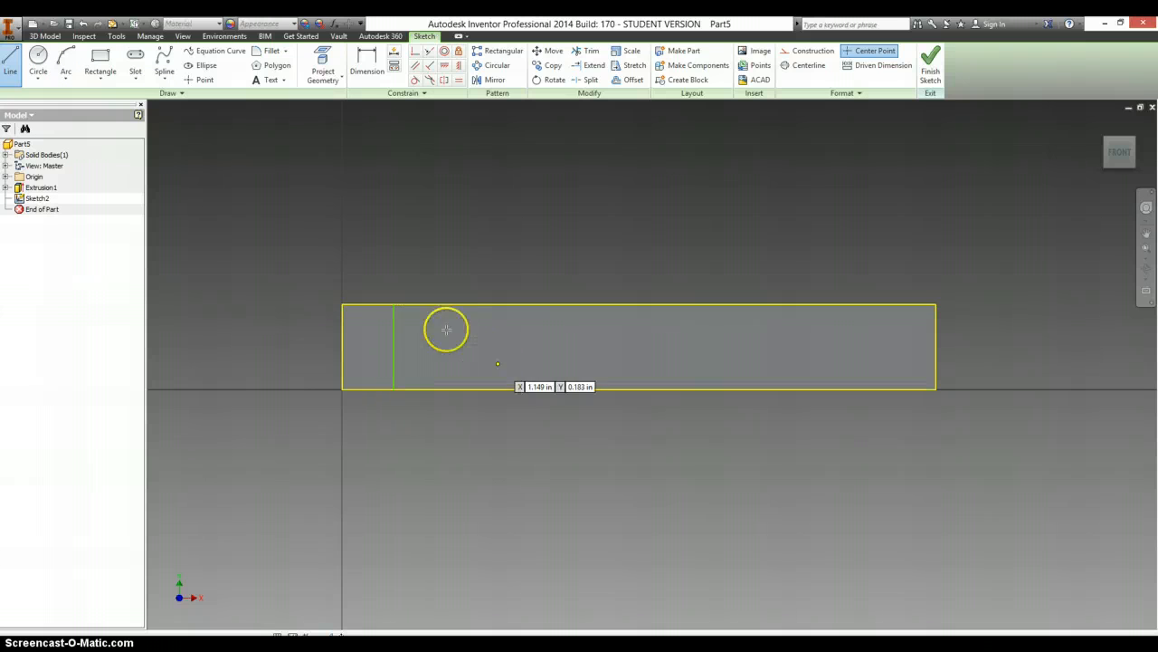
{"action": "left_click", "coordinate": [342, 325]}
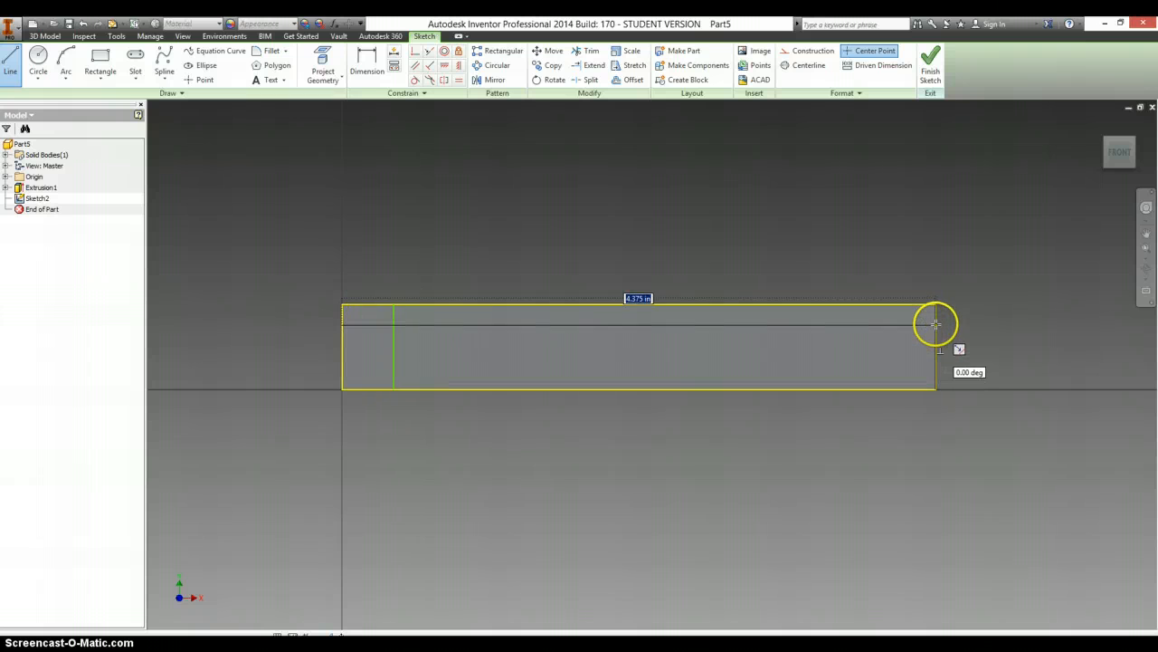
{"action": "double_click", "coordinate": [936, 324]}
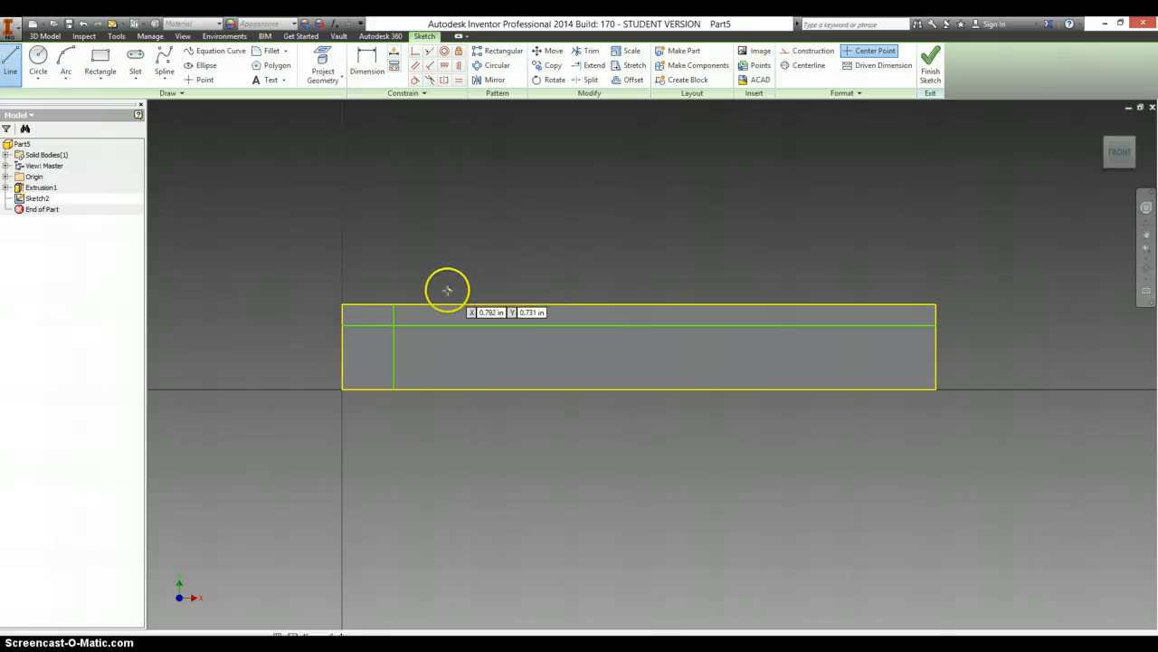
- Dimension the vertical line's distance from the bar's left end as .75 in
{"action": "key", "text": "d"}
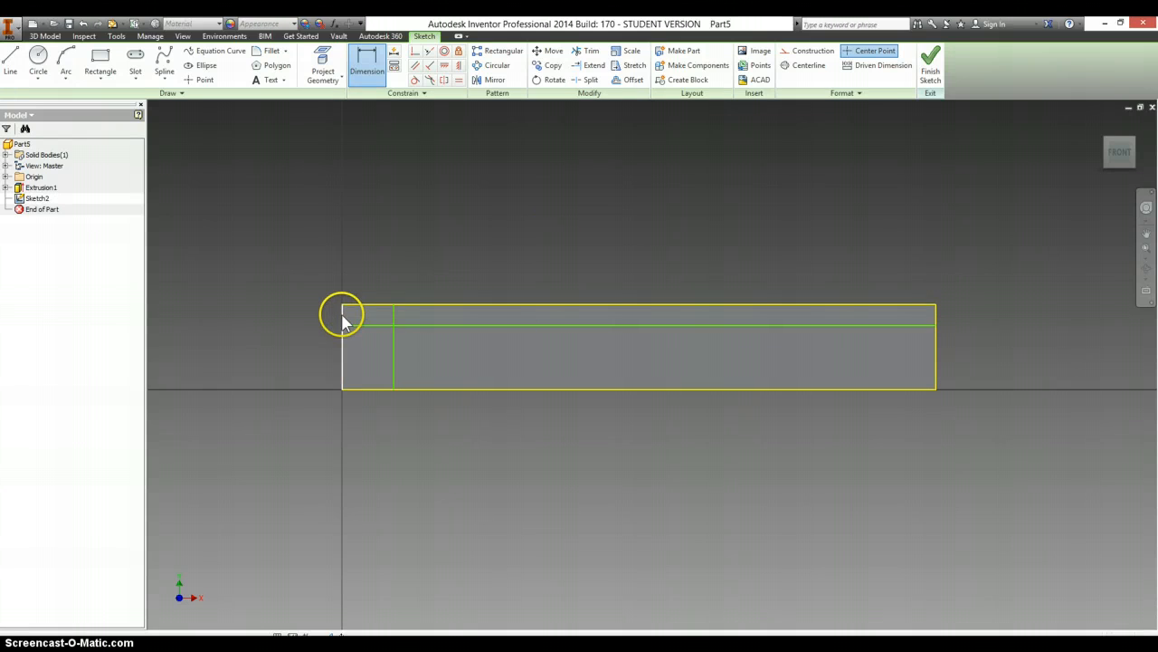
{"action": "left_click", "coordinate": [343, 318]}
{"action": "left_click", "coordinate": [395, 318]}
{"action": "left_click", "coordinate": [371, 269]}
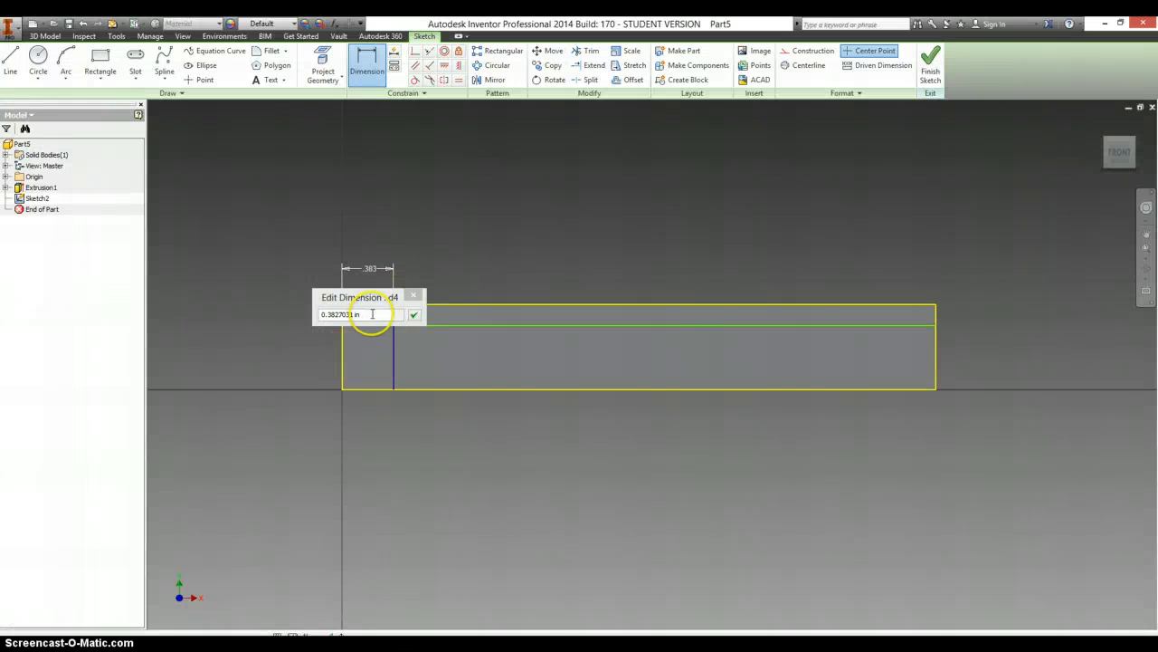
{"action": "left_click_drag", "start_coordinate": [371, 314], "coordinate": [166, 314]}
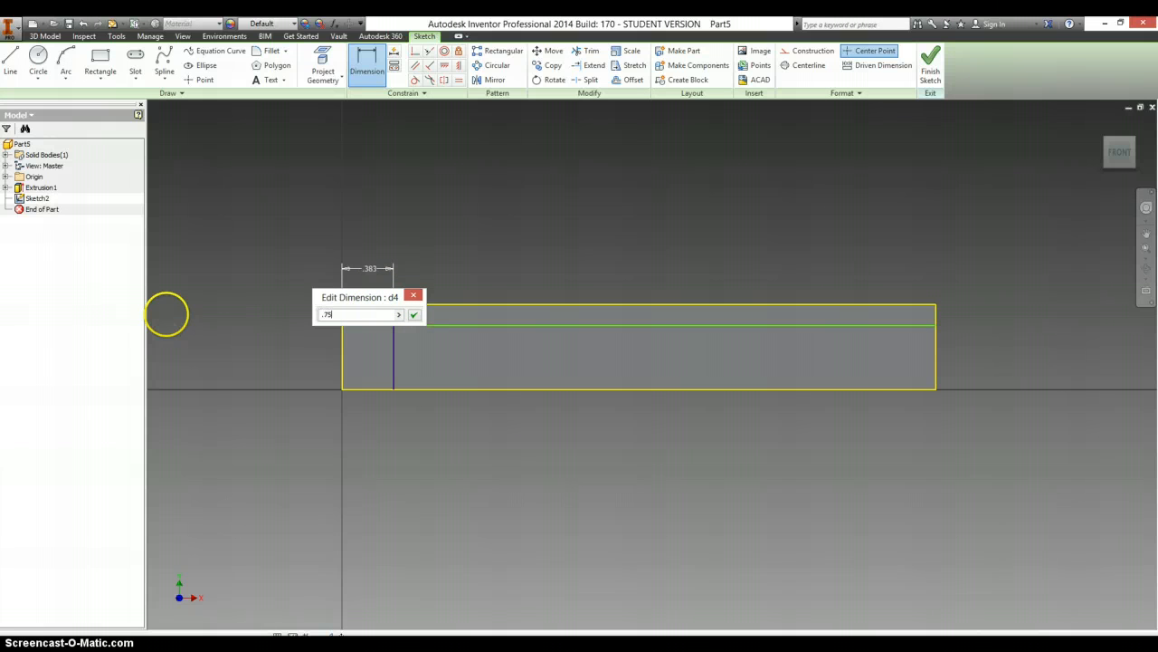
{"action": "key", "text": "Return"}
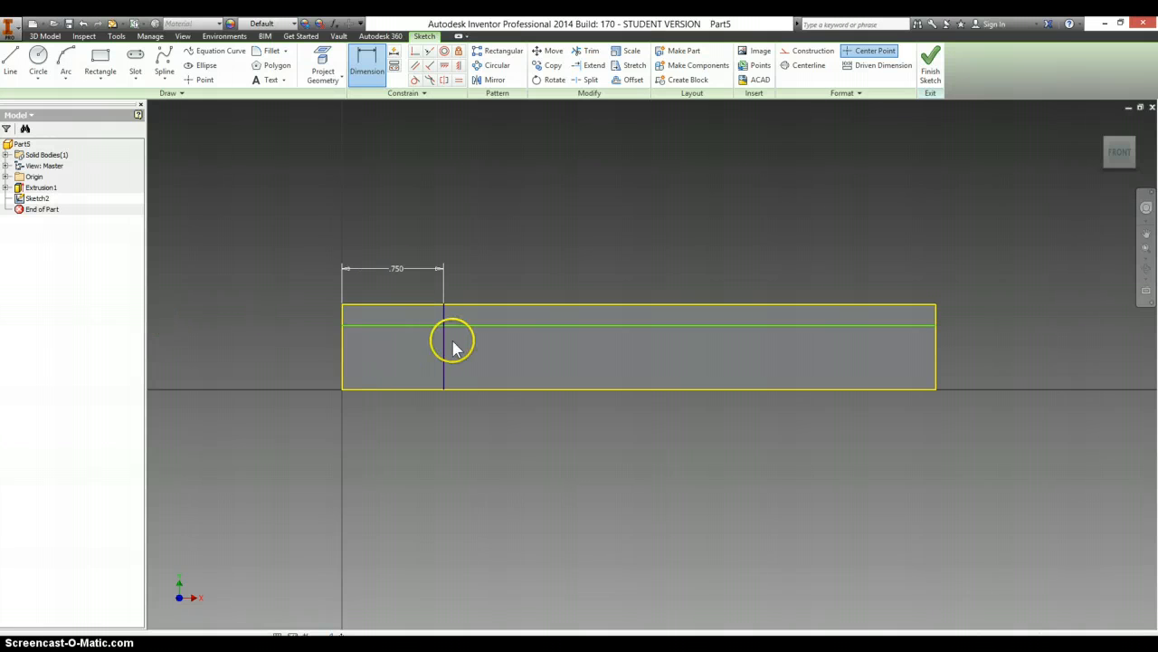
- Look up the tooth depth in the Writer rack drawing and dimension the horizontal line .179 in below the bar's top edge
{"action": "key", "text": "alt+Tab"}
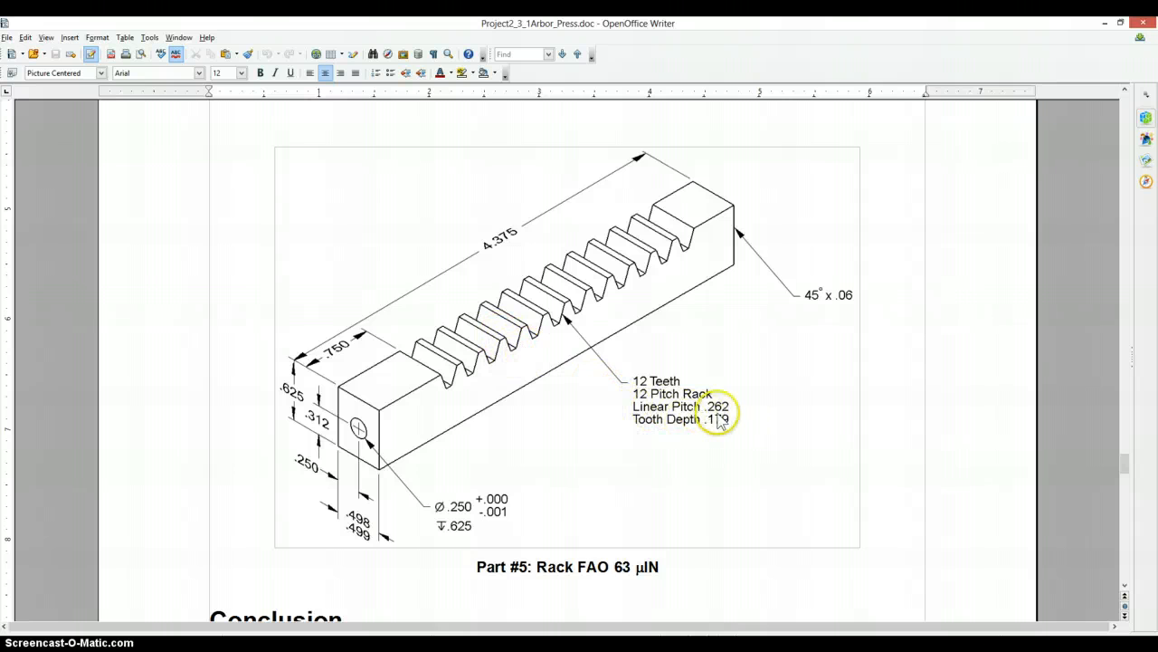
{"action": "key", "text": "alt+Tab"}
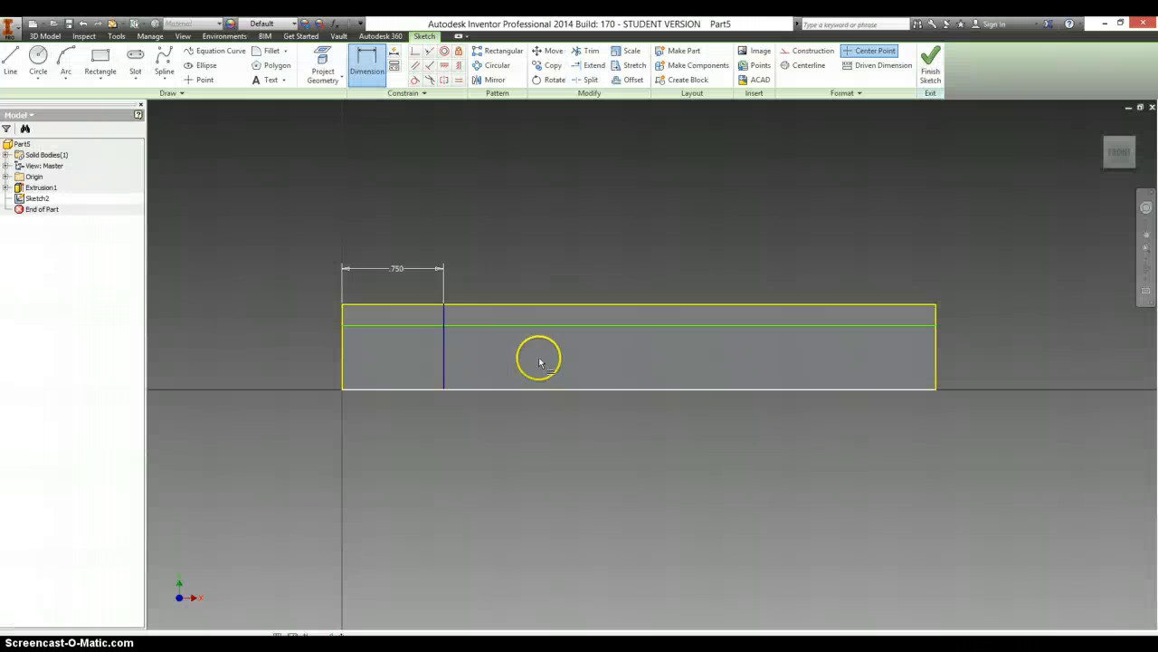
{"action": "left_click", "coordinate": [486, 326]}
{"action": "left_click", "coordinate": [300, 314]}
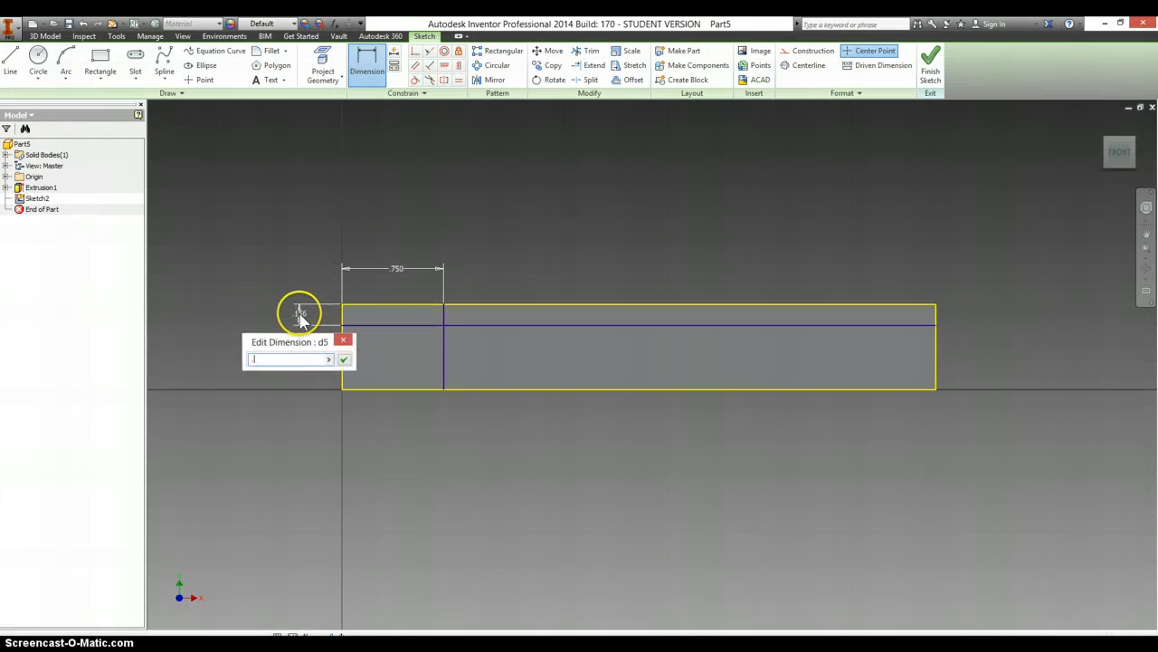
{"action": "type", "text": ".179"}
{"action": "key", "text": "Return"}
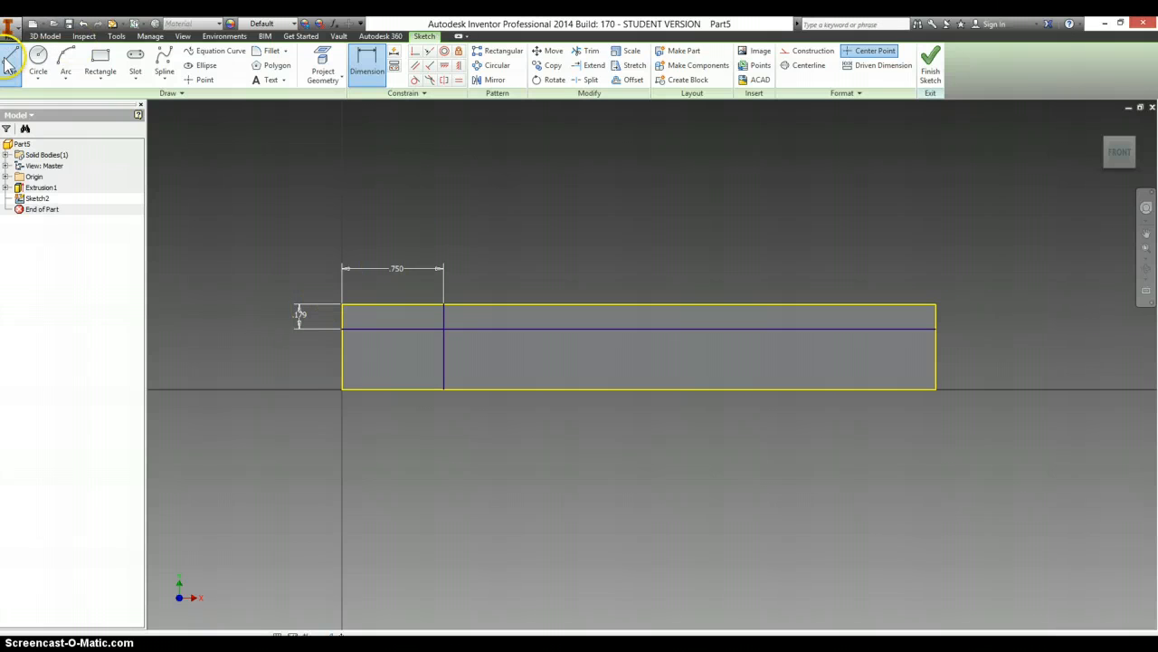
- Draw two converging tooth flanks from the top edge to the depth line and a short top-edge line beside them, moving the right flank closer
{"action": "key", "text": "l"}
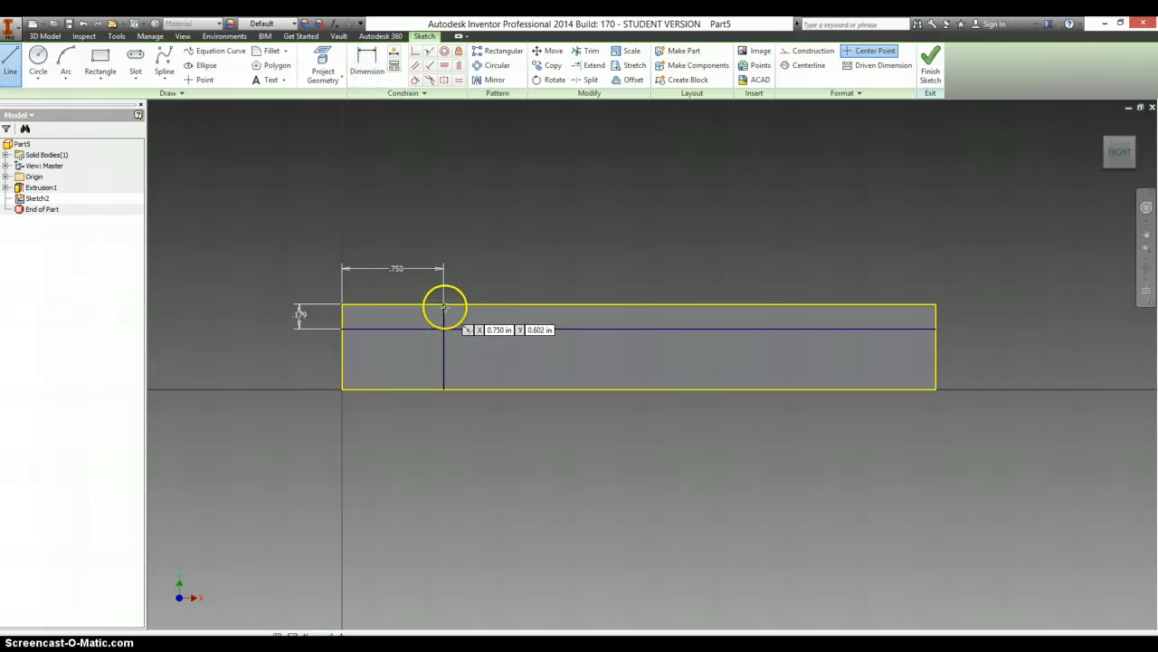
{"action": "left_click", "coordinate": [444, 308]}
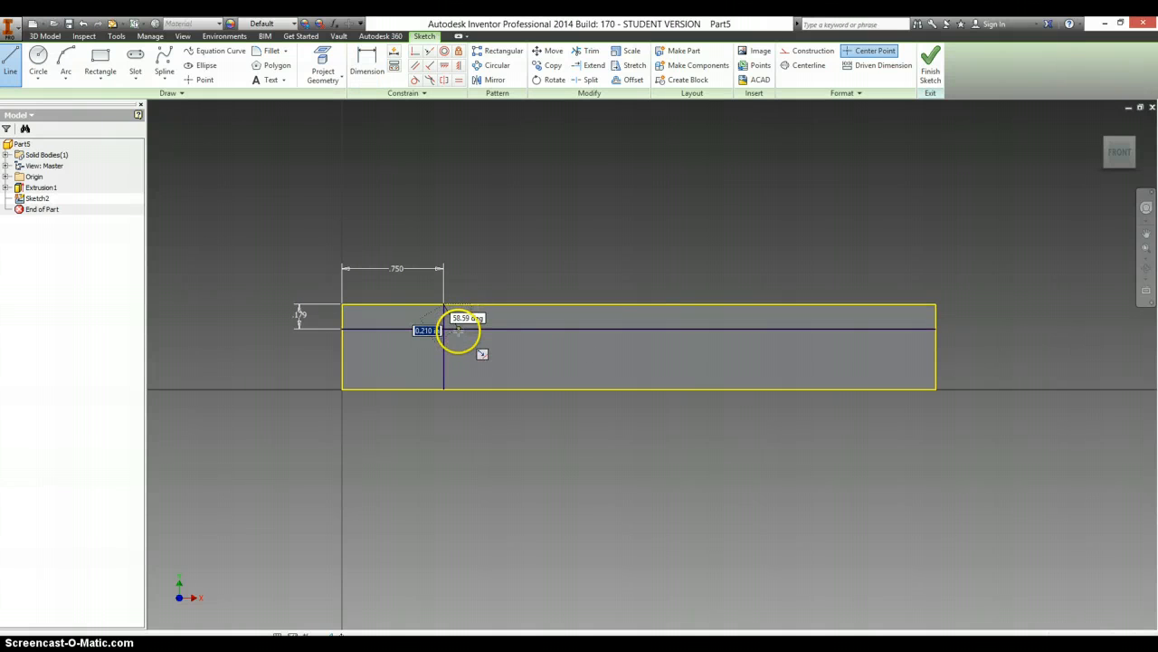
{"action": "double_click", "coordinate": [458, 330]}
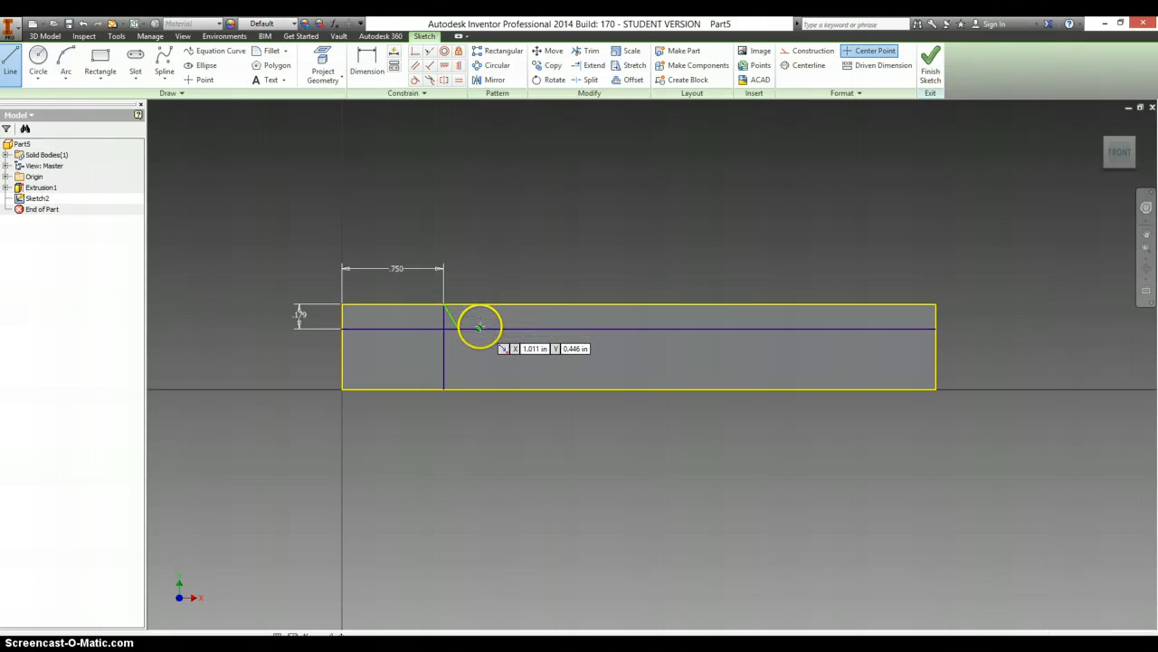
{"action": "left_click", "coordinate": [480, 328]}
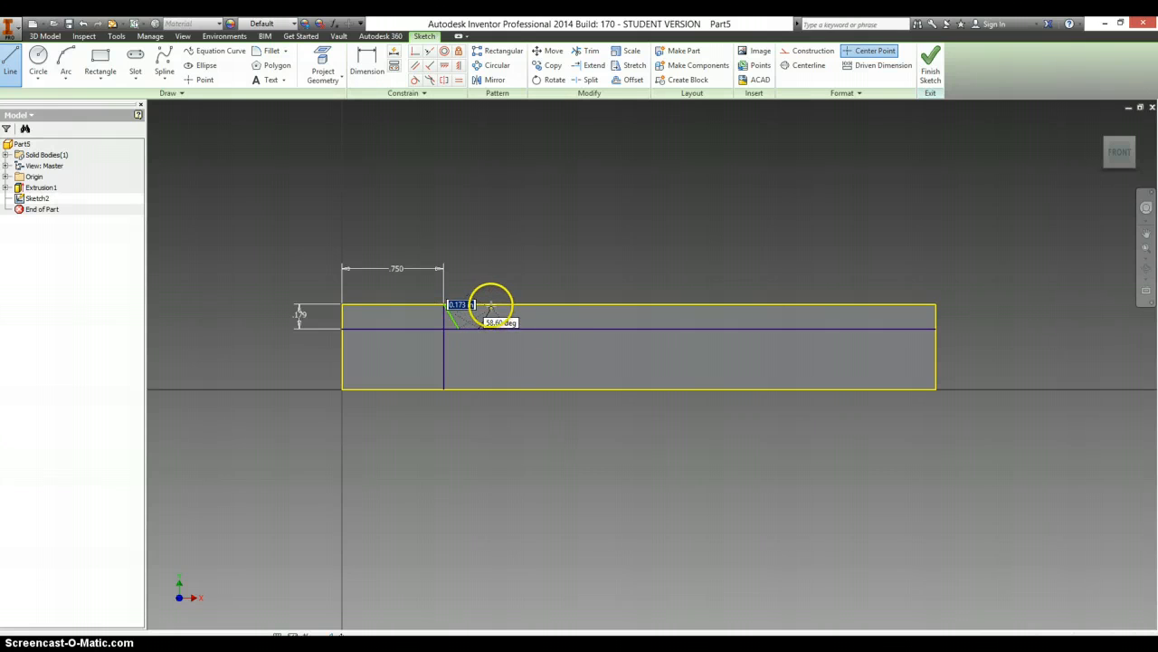
{"action": "double_click", "coordinate": [491, 305]}
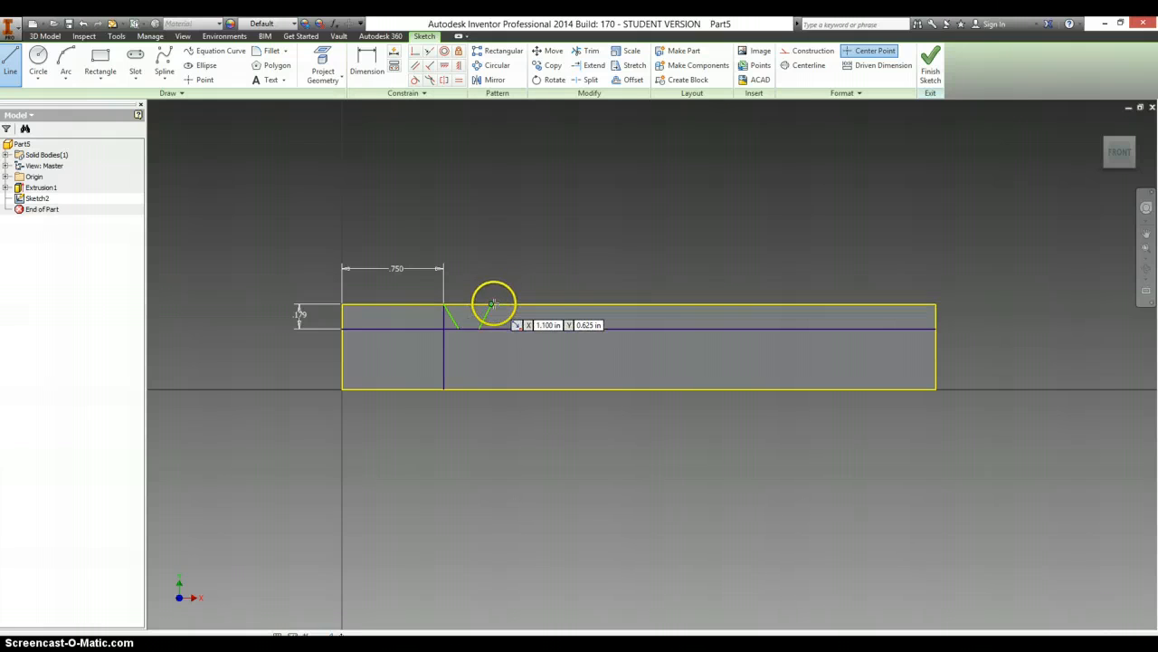
{"action": "left_click", "coordinate": [490, 305]}
{"action": "double_click", "coordinate": [513, 305]}
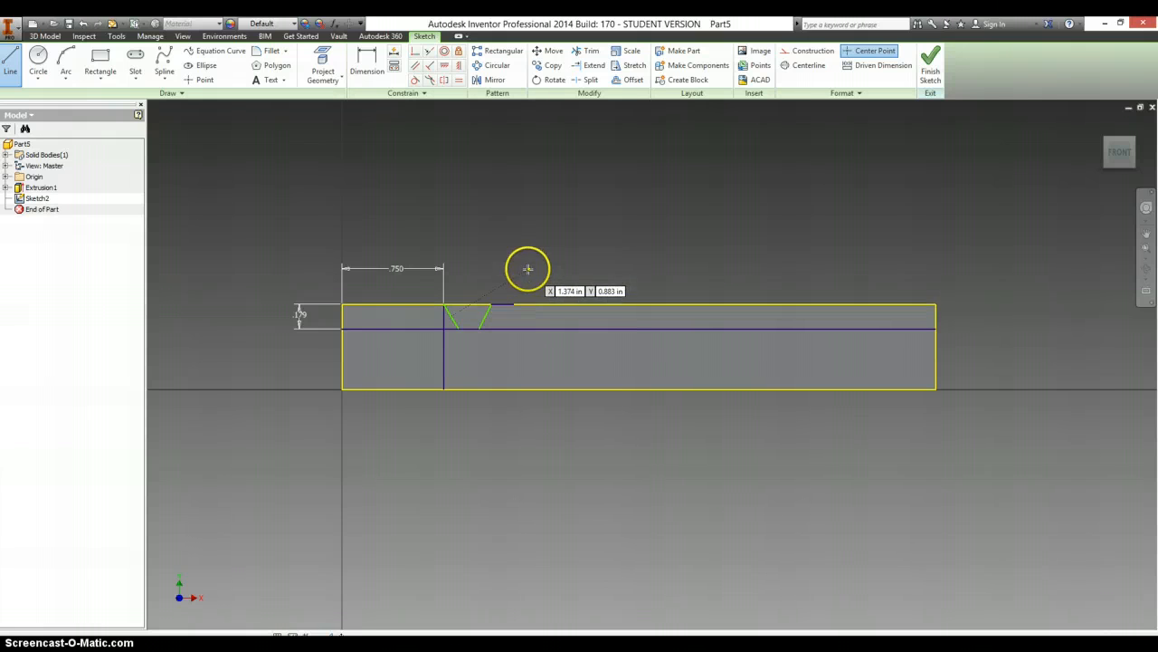
{"action": "key", "text": "Escape"}
{"action": "scroll", "coordinate": [497, 311], "scroll_direction": "up", "scroll_amount": 2}
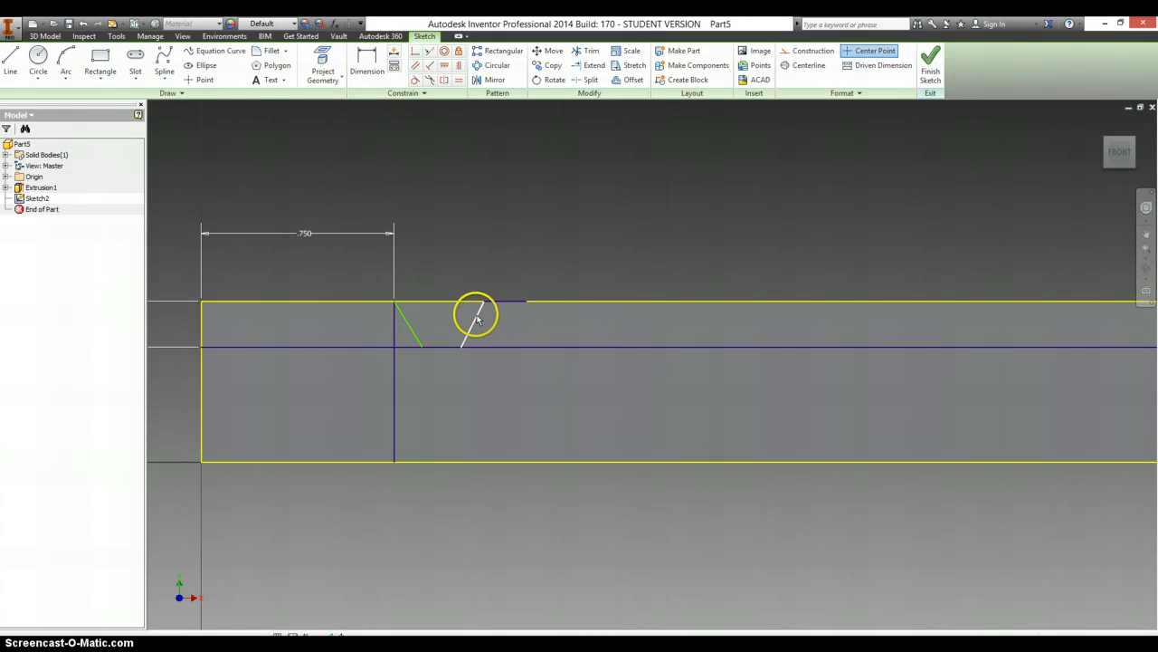
{"action": "left_click_drag", "start_coordinate": [472, 321], "coordinate": [460, 323]}
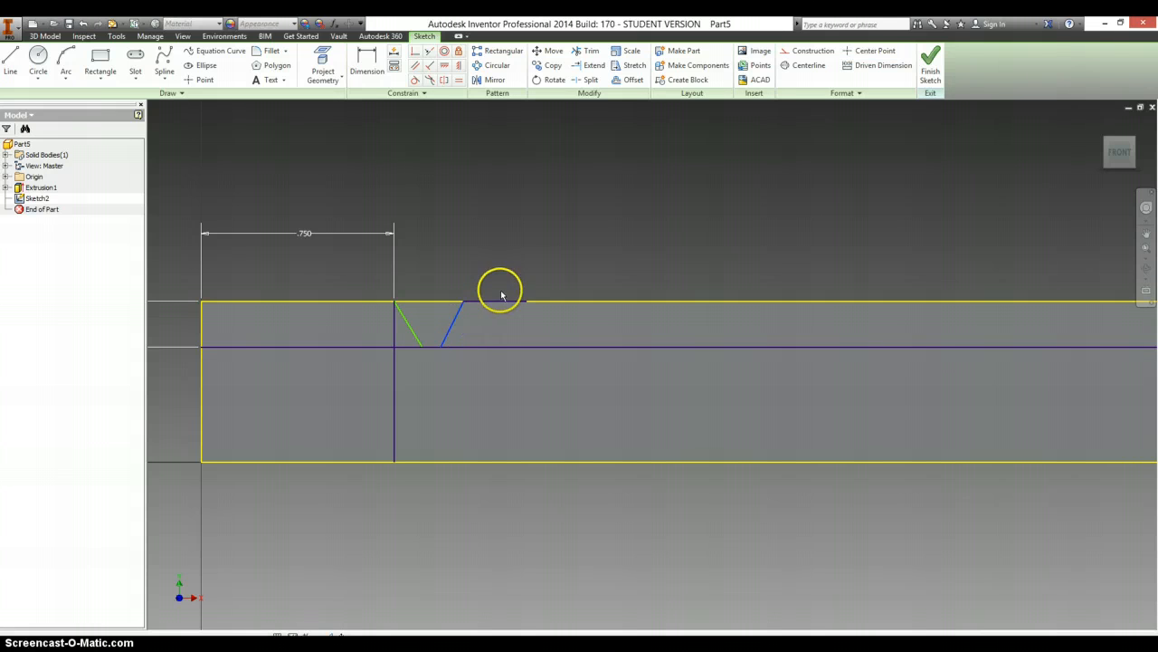
- Dimension the left flank at 20 degrees to the bar's left edge
{"action": "key", "text": "d"}
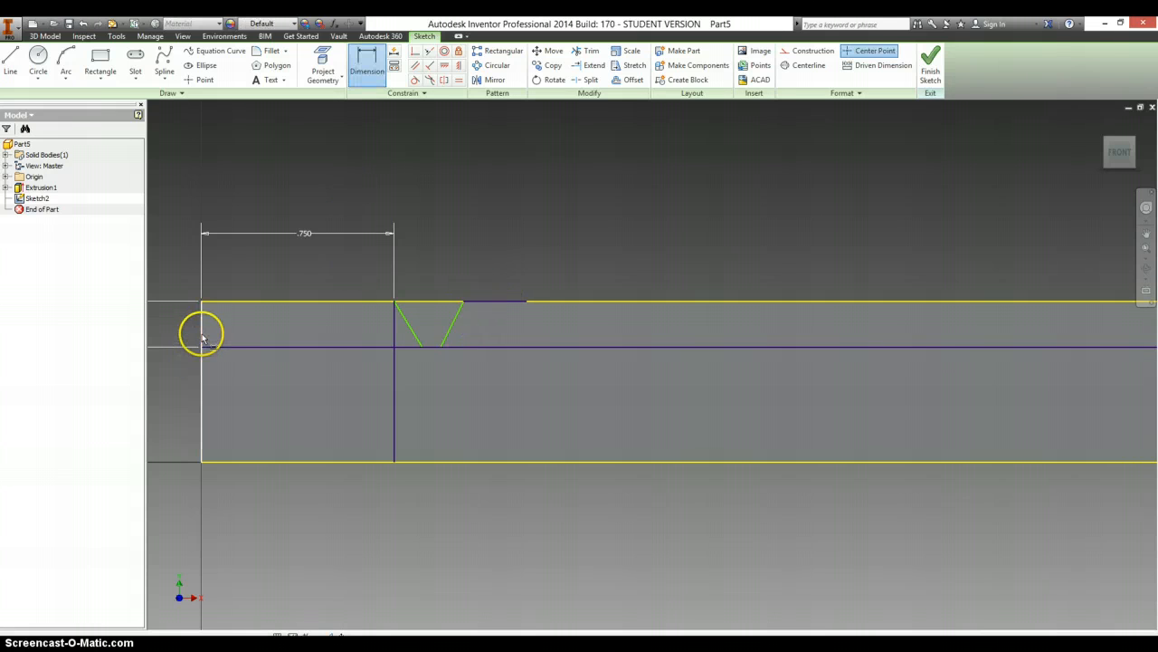
{"action": "left_click", "coordinate": [202, 338]}
{"action": "left_click", "coordinate": [412, 333]}
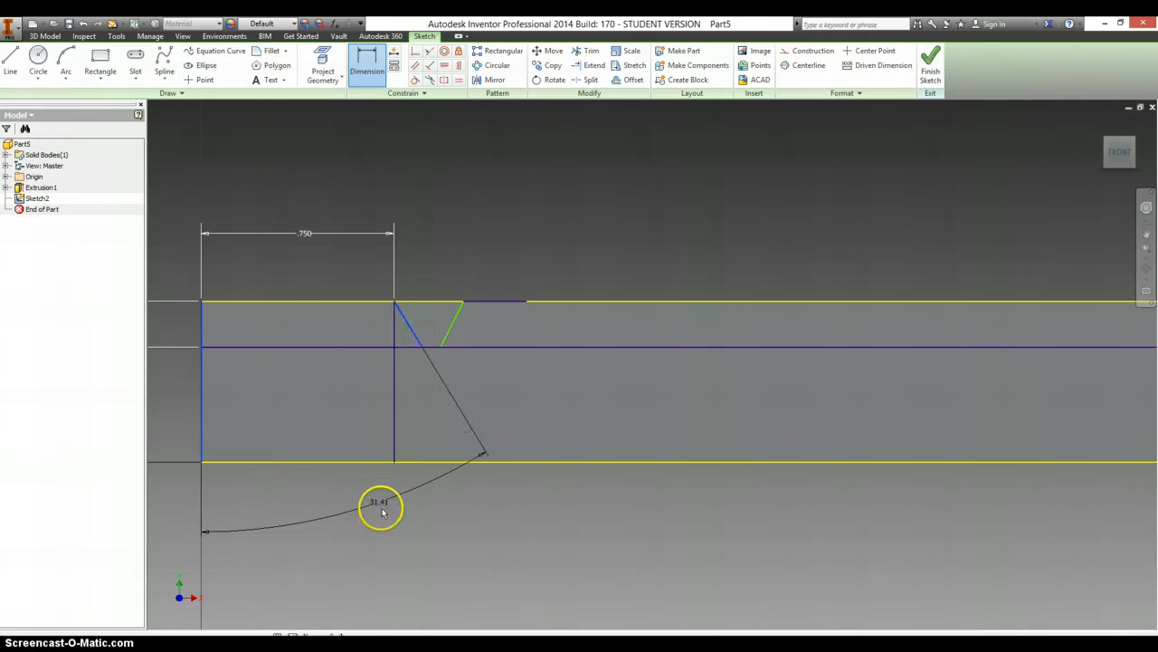
{"action": "left_click", "coordinate": [384, 523]}
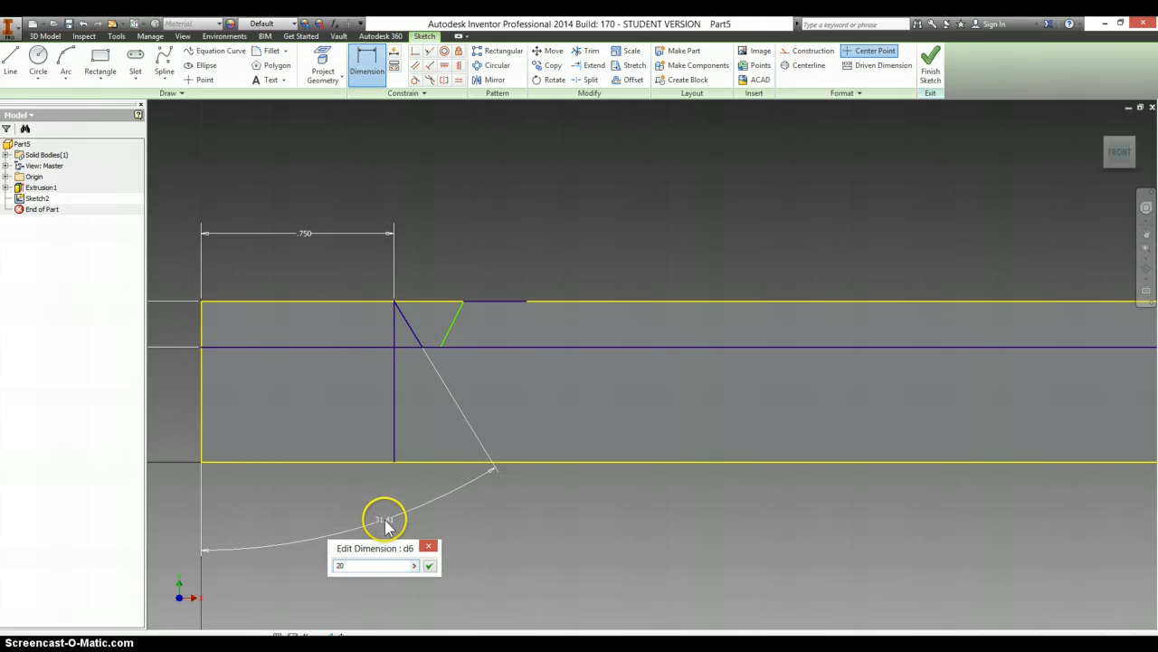
{"action": "key", "text": "Return"}
- Dimension the right flank at 20 degrees to the bar's left edge
{"action": "left_click", "coordinate": [202, 387]}
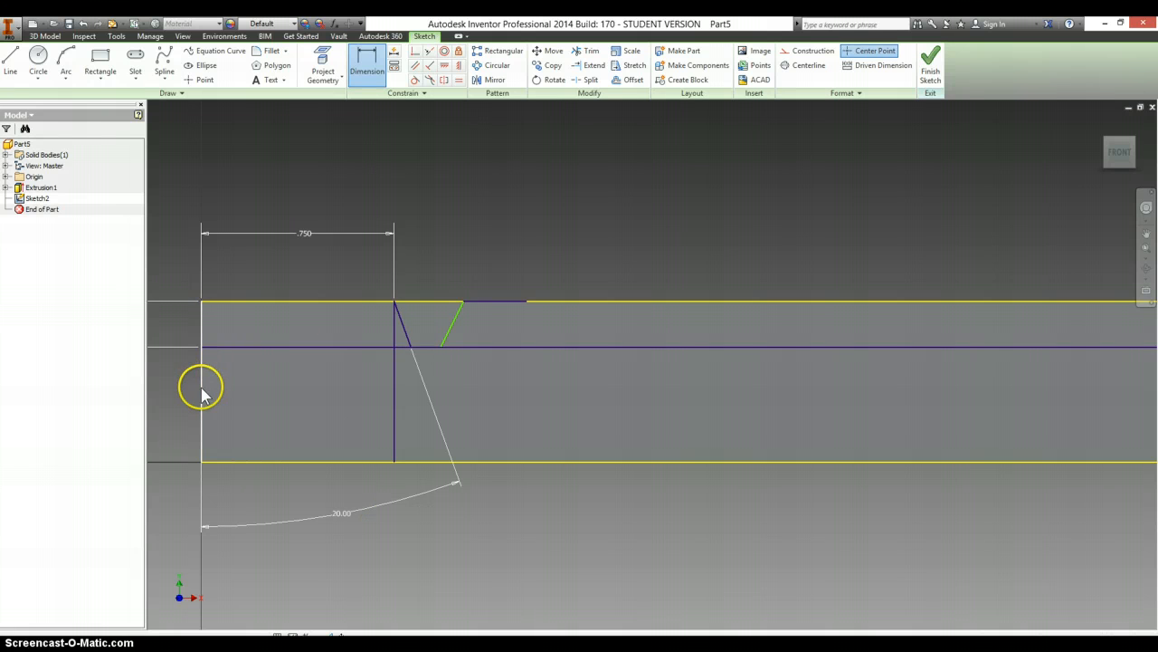
{"action": "left_click", "coordinate": [452, 331]}
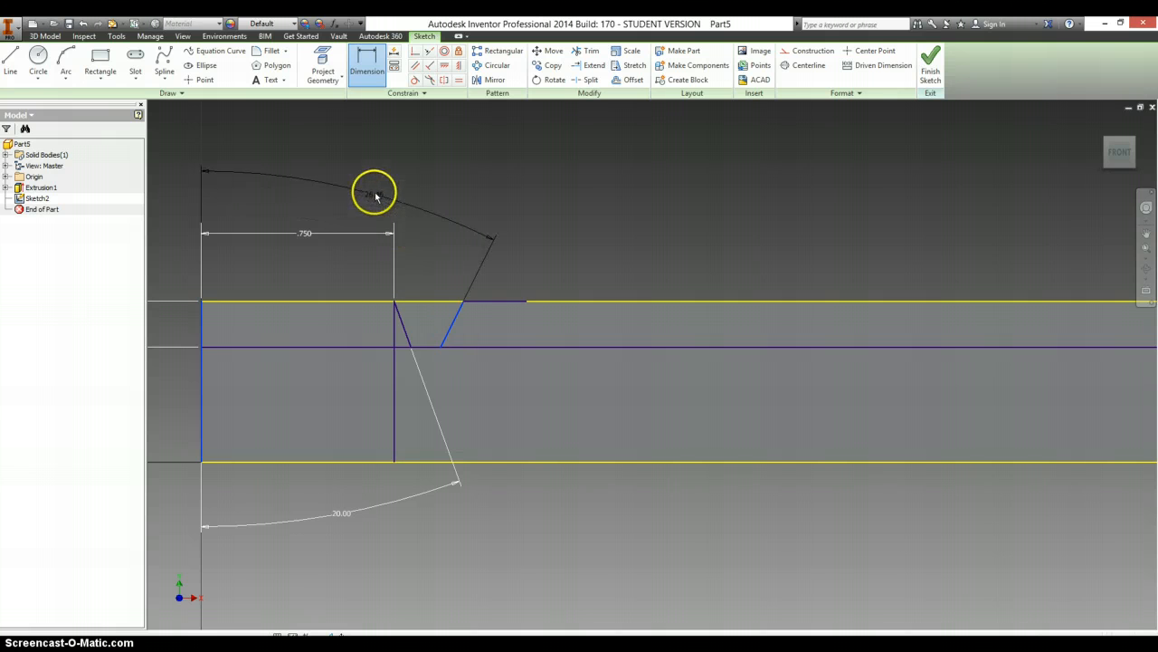
{"action": "left_click", "coordinate": [374, 192]}
{"action": "type", "text": "20"}
{"action": "key", "text": "Return"}
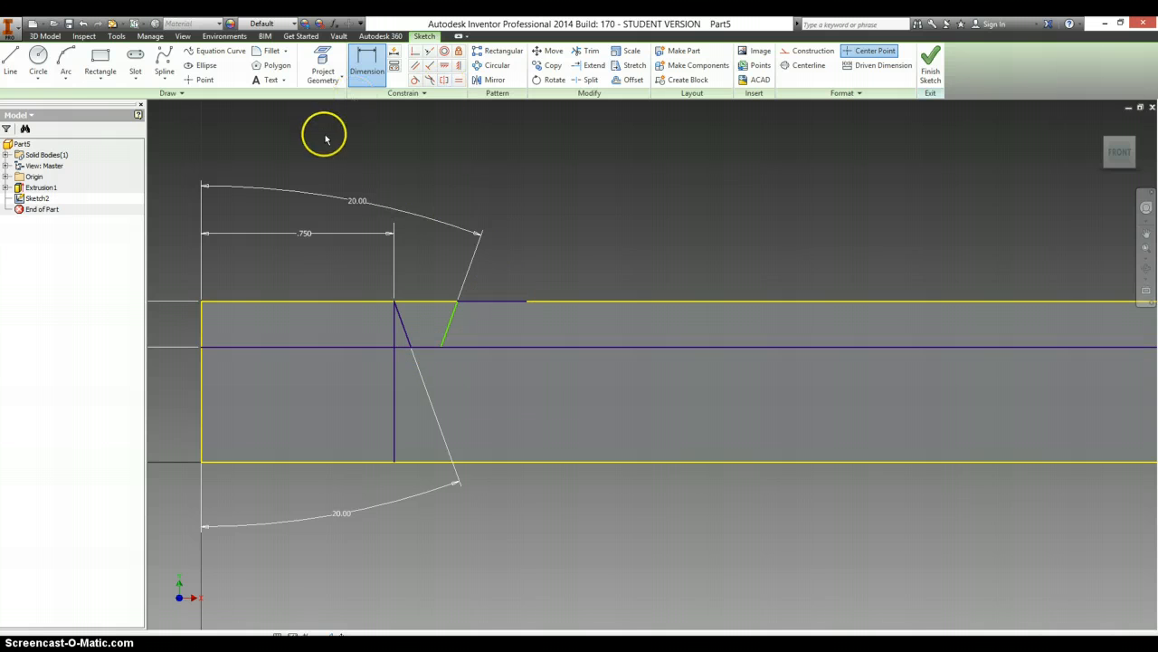
- Trim away the vertical locating line and the parts of the depth line outside the two flanks
{"action": "key", "text": "x"}
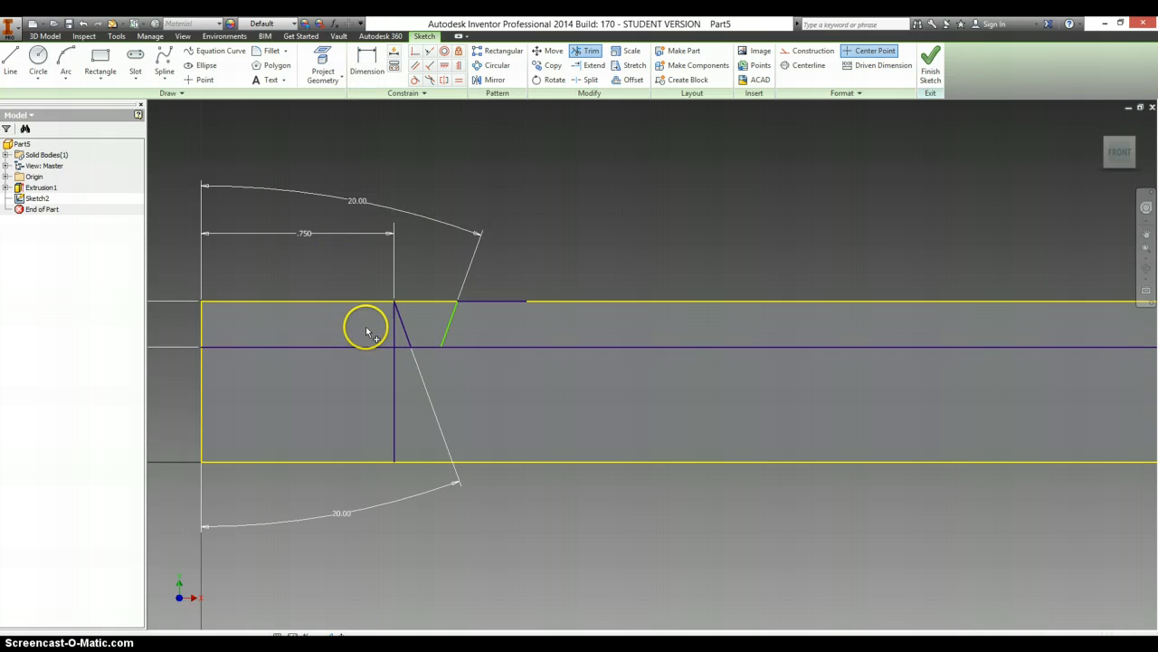
{"action": "left_click", "coordinate": [369, 347]}
{"action": "left_click", "coordinate": [394, 385]}
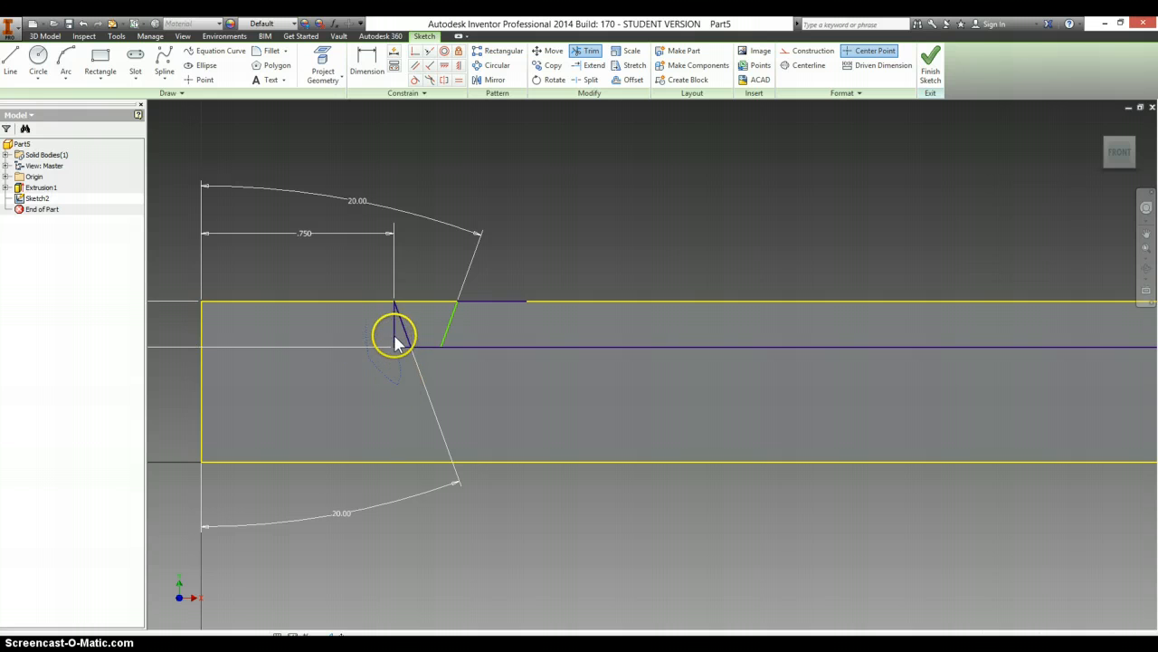
{"action": "left_click", "coordinate": [395, 337]}
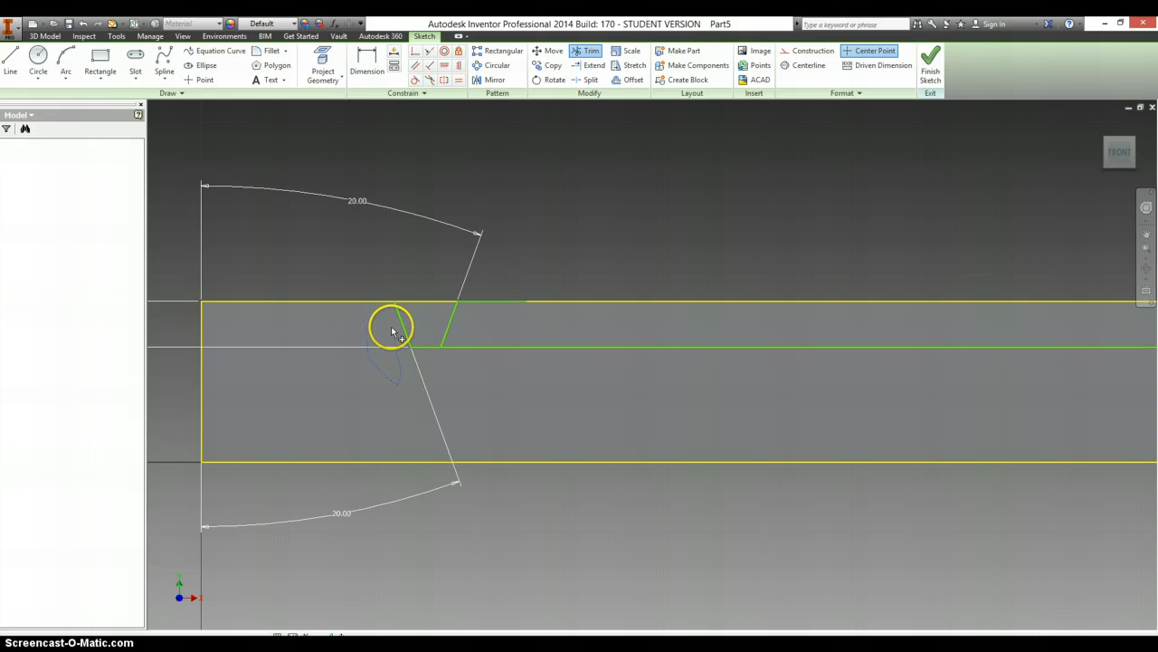
{"action": "left_click", "coordinate": [470, 344]}
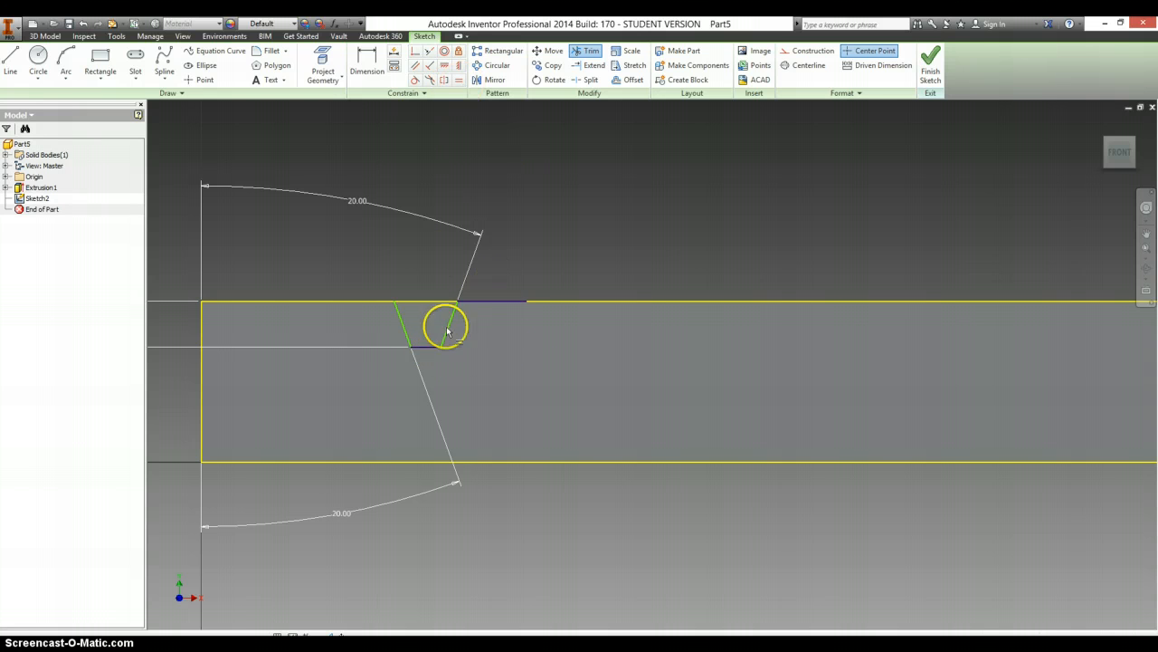
{"action": "left_click", "coordinate": [459, 79]}
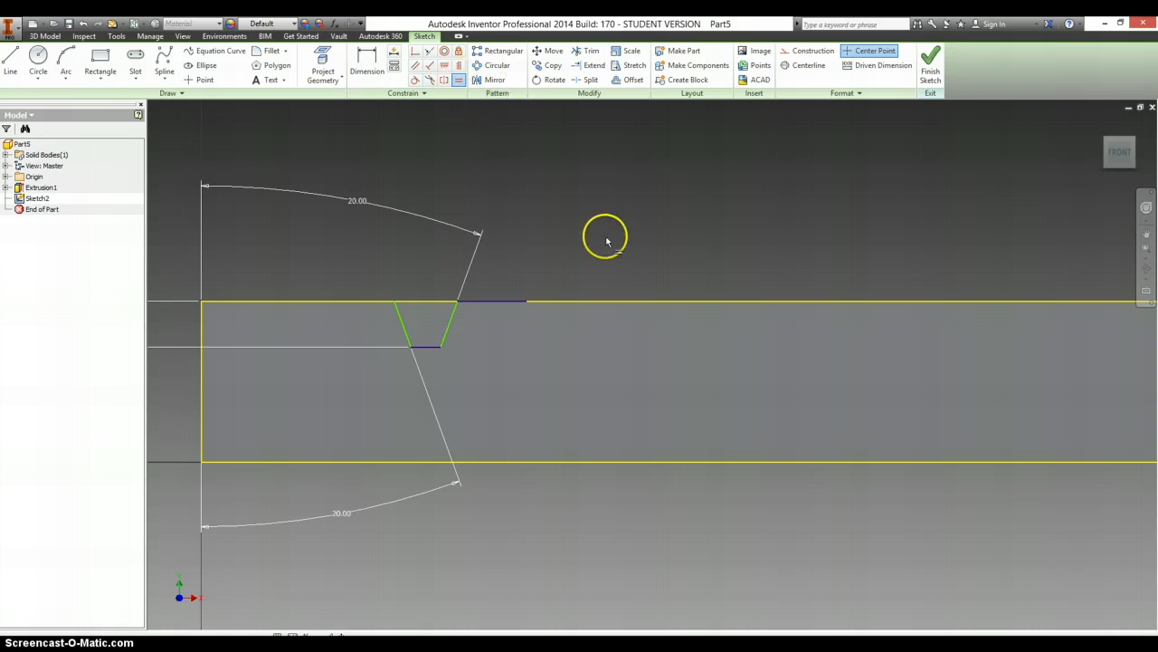
{"action": "left_click", "coordinate": [425, 348]}
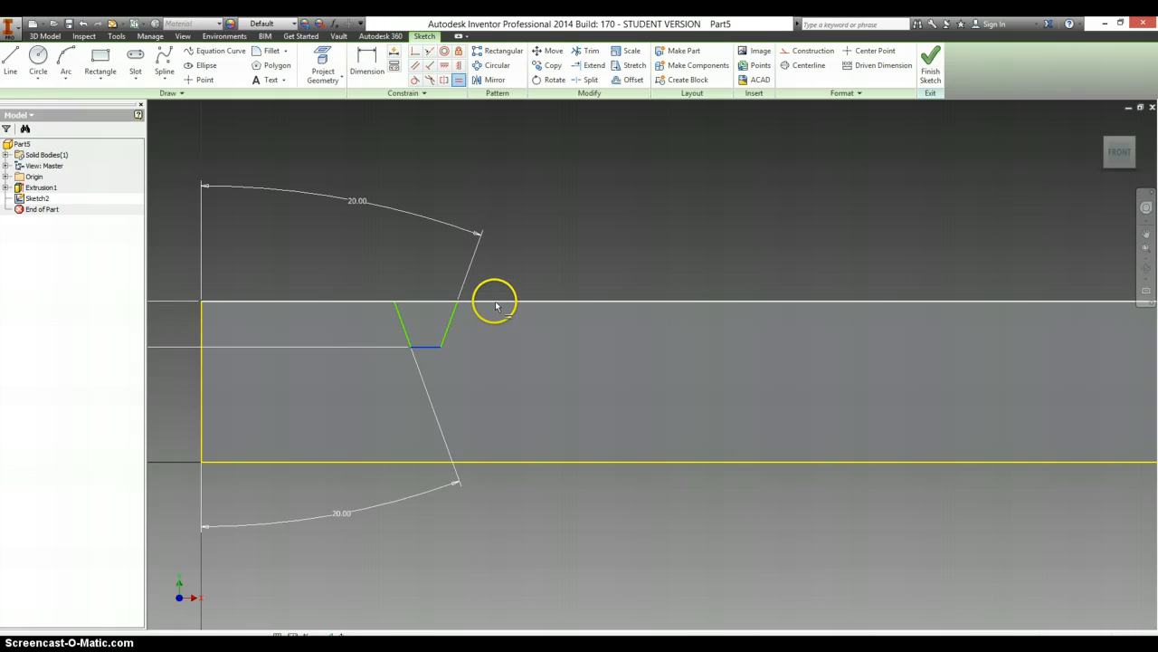
{"action": "key", "text": "Escape"}
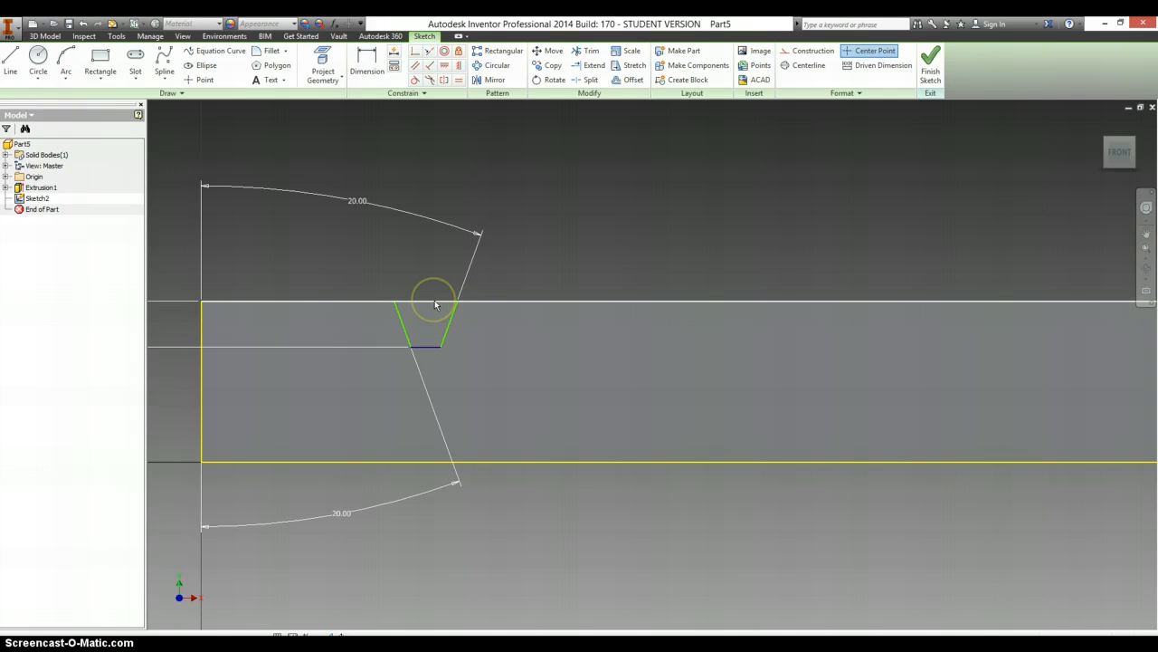
- Delete the projected top edge of the bar and make the short top line equal in length to the tooth gap's bottom line
{"action": "right_click", "coordinate": [435, 305]}
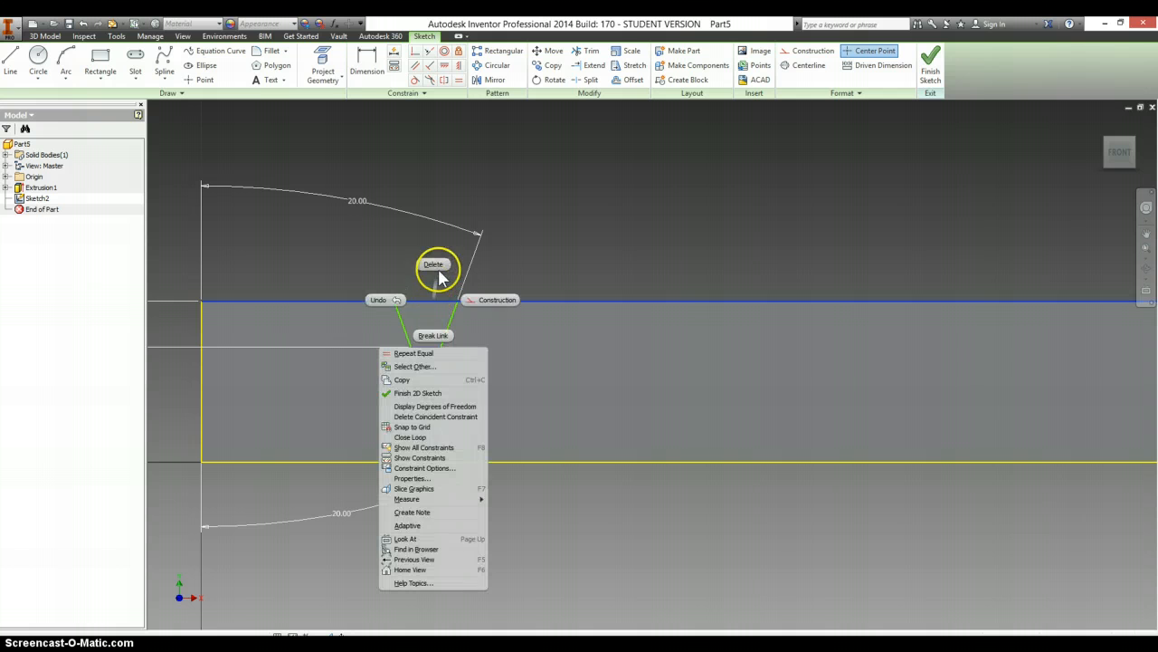
{"action": "left_click", "coordinate": [434, 264]}
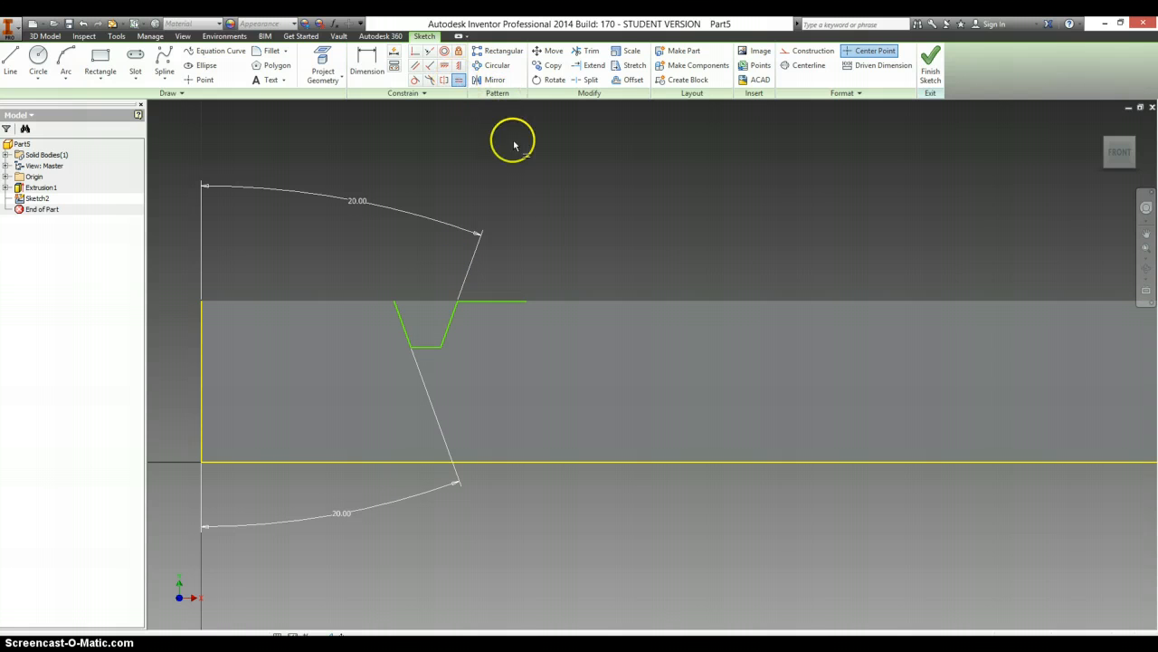
{"action": "left_click", "coordinate": [425, 348]}
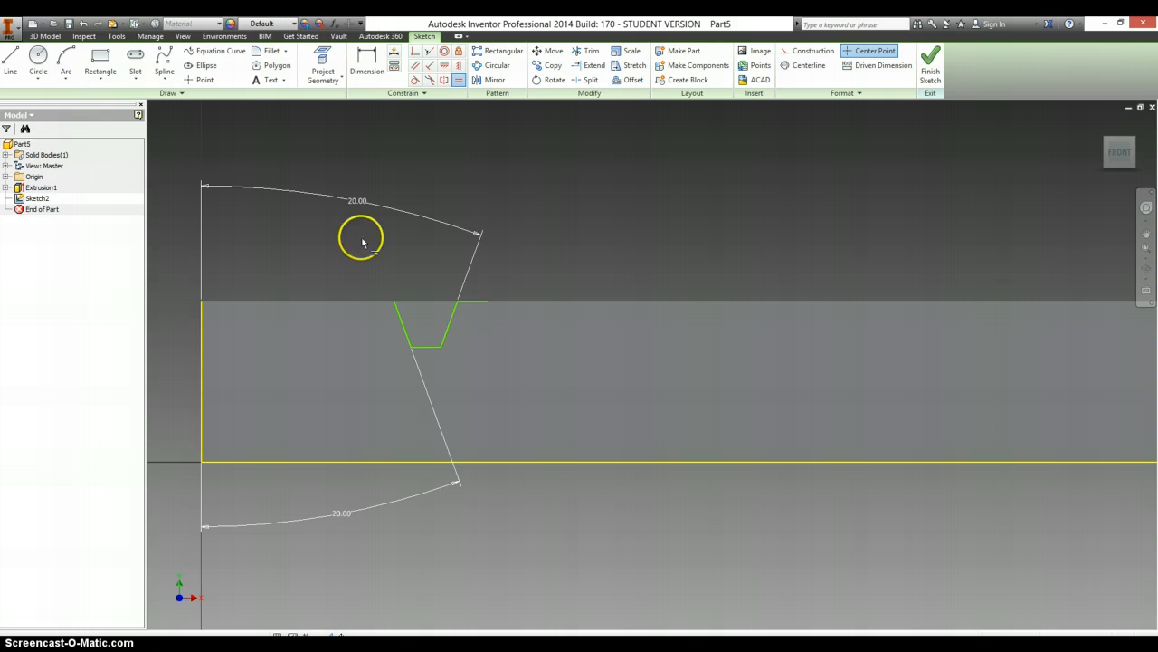
- Close the tooth gap profile with a horizontal line about 0.246 in long between the upper ends of the flanks
{"action": "left_click", "coordinate": [13, 65]}
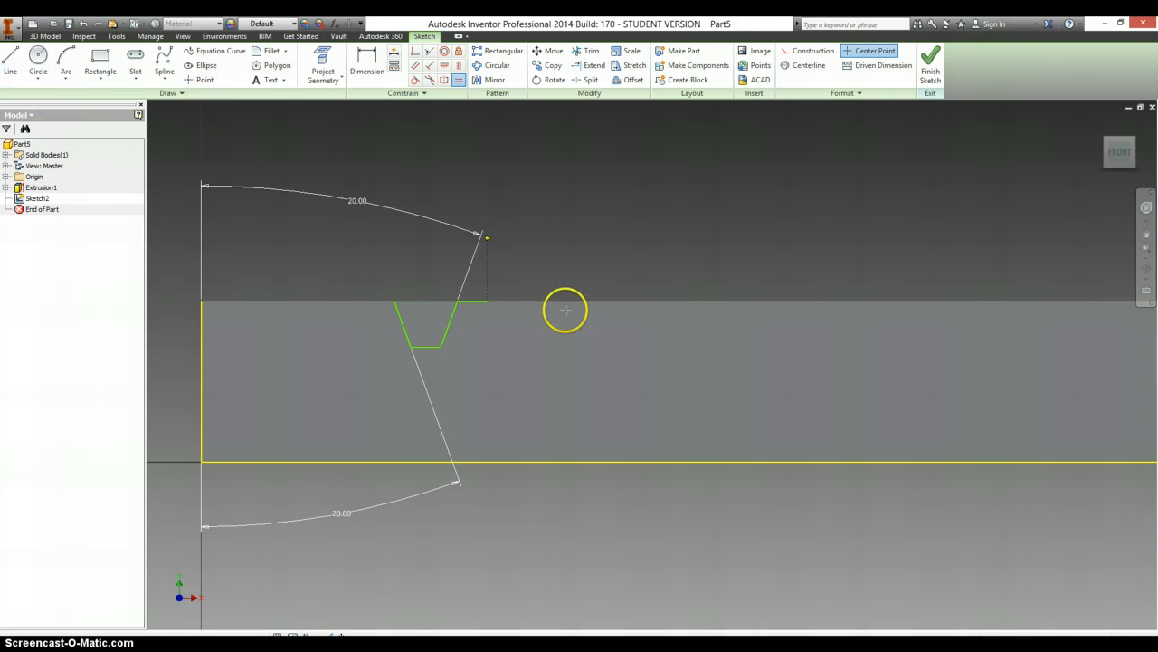
{"action": "left_click", "coordinate": [394, 301]}
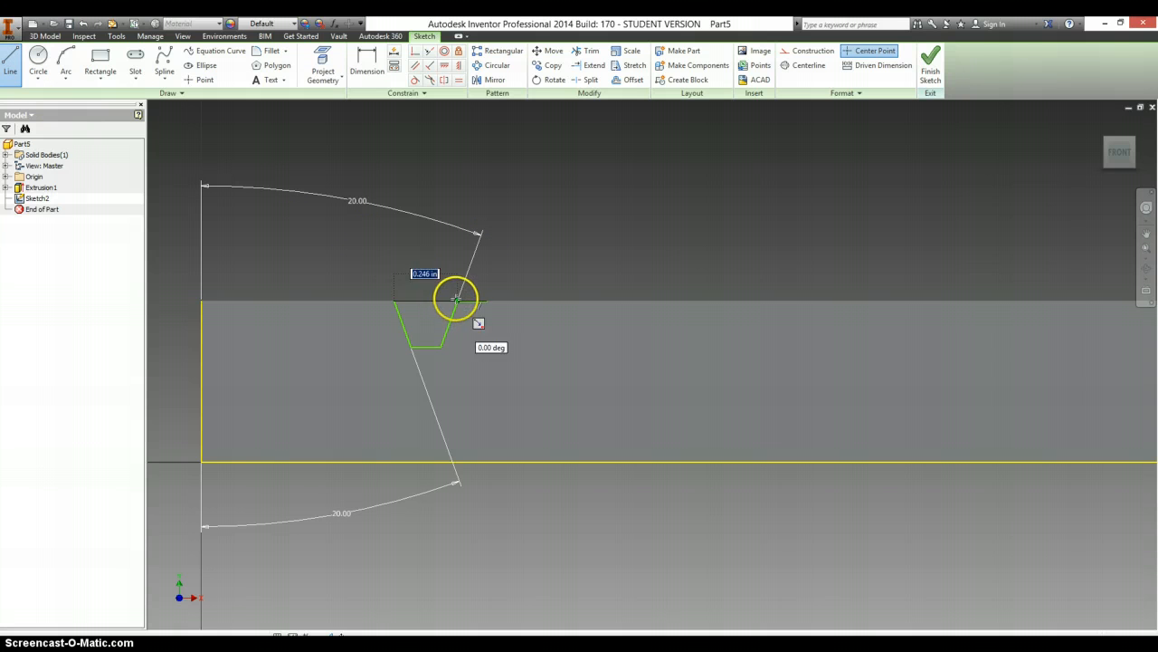
{"action": "left_click", "coordinate": [456, 299]}
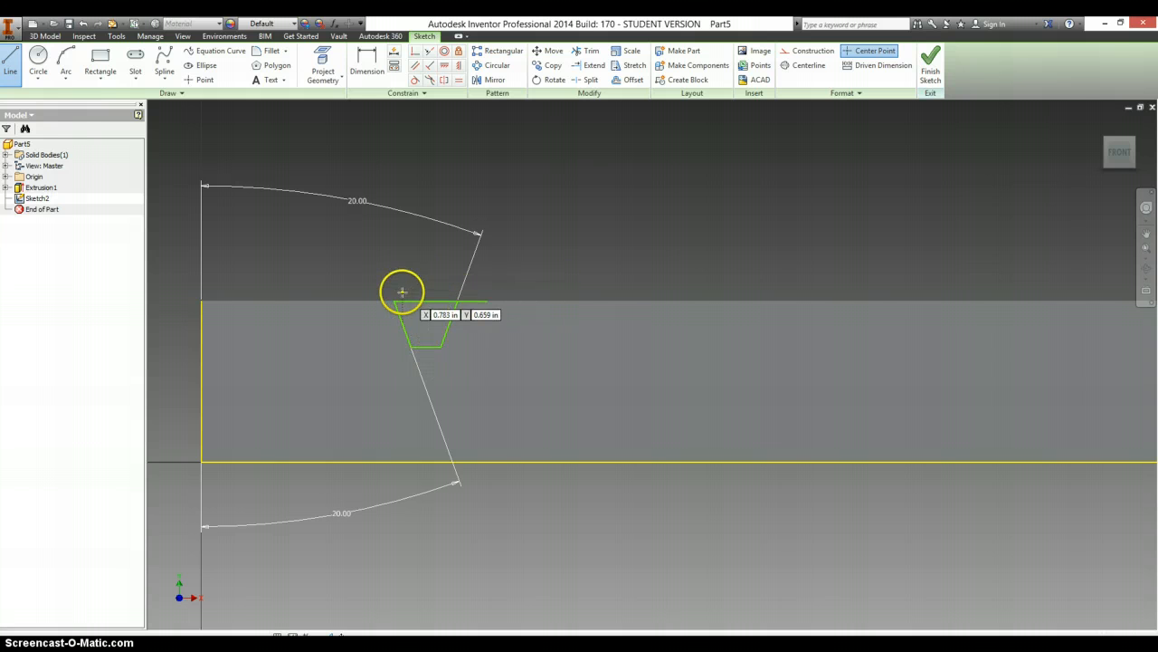
- Dimension the distance from the left flank's upper end to the far end of the short top line as .262 in
{"action": "key", "text": "d"}
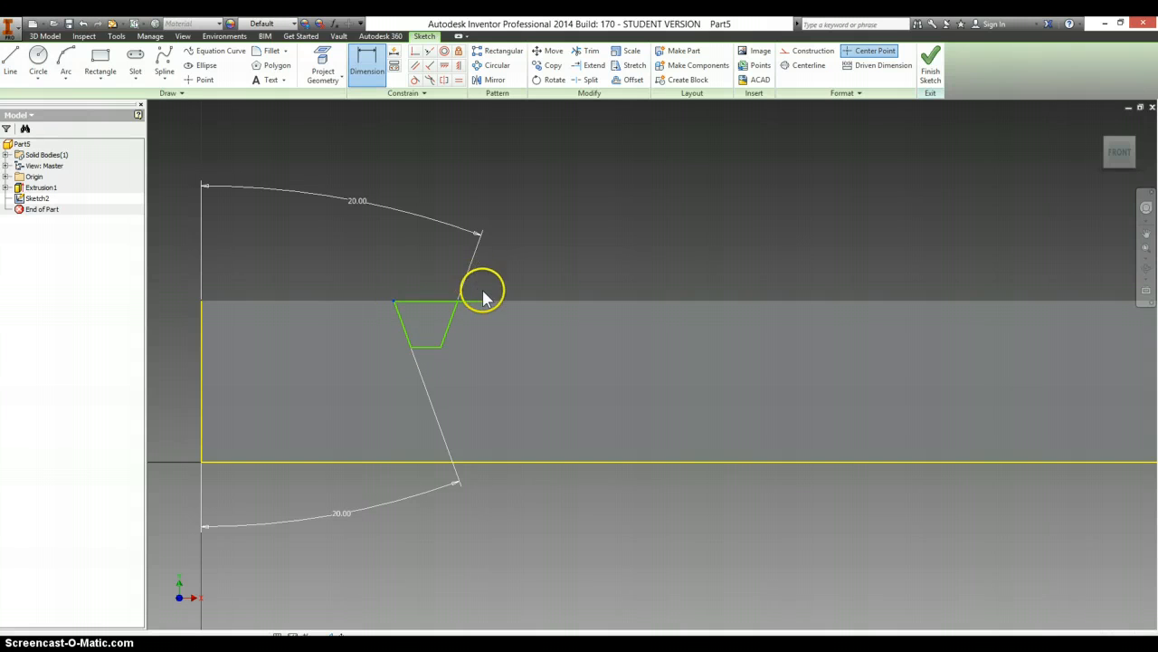
{"action": "left_click", "coordinate": [451, 299]}
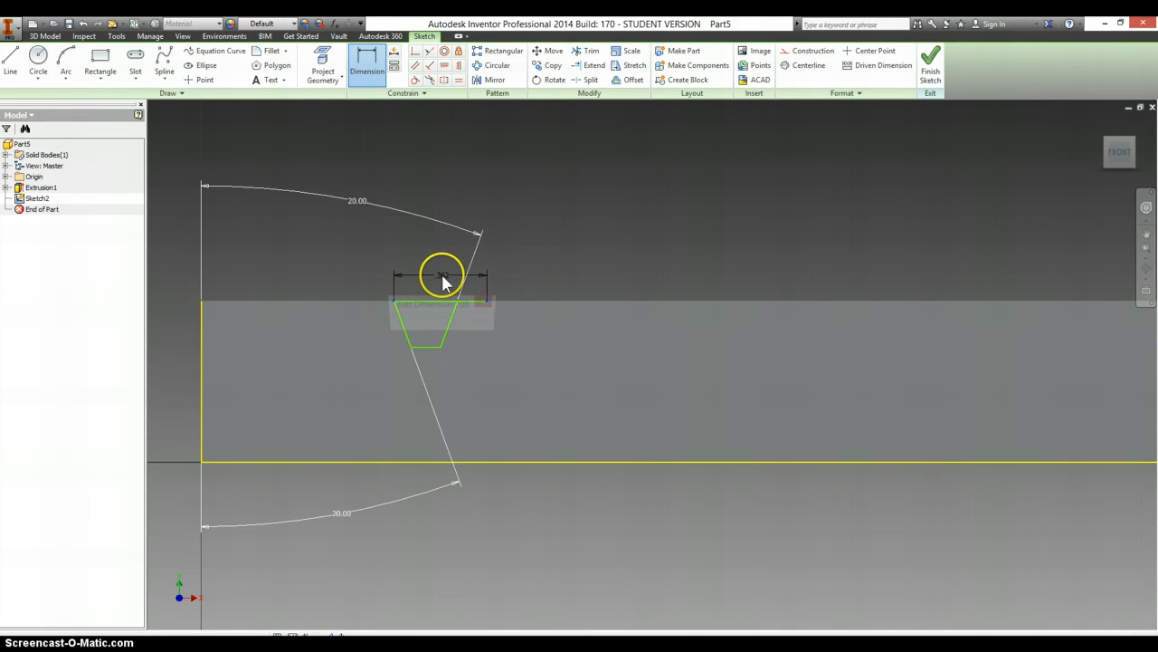
{"action": "left_click", "coordinate": [464, 283]}
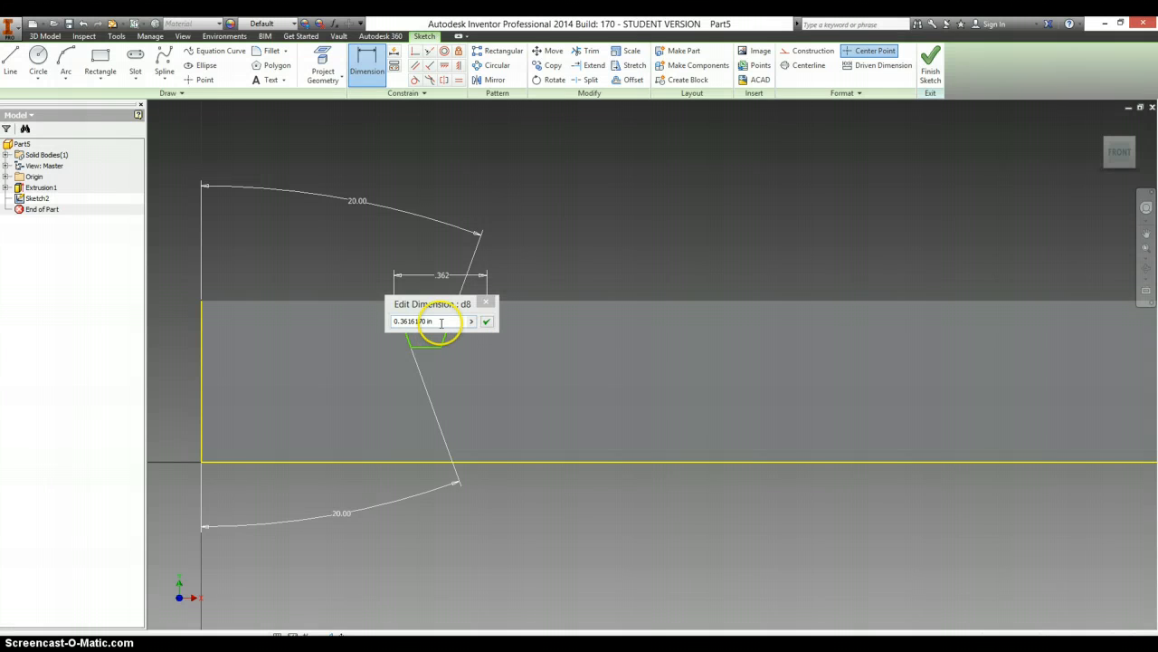
{"action": "left_click", "coordinate": [441, 322]}
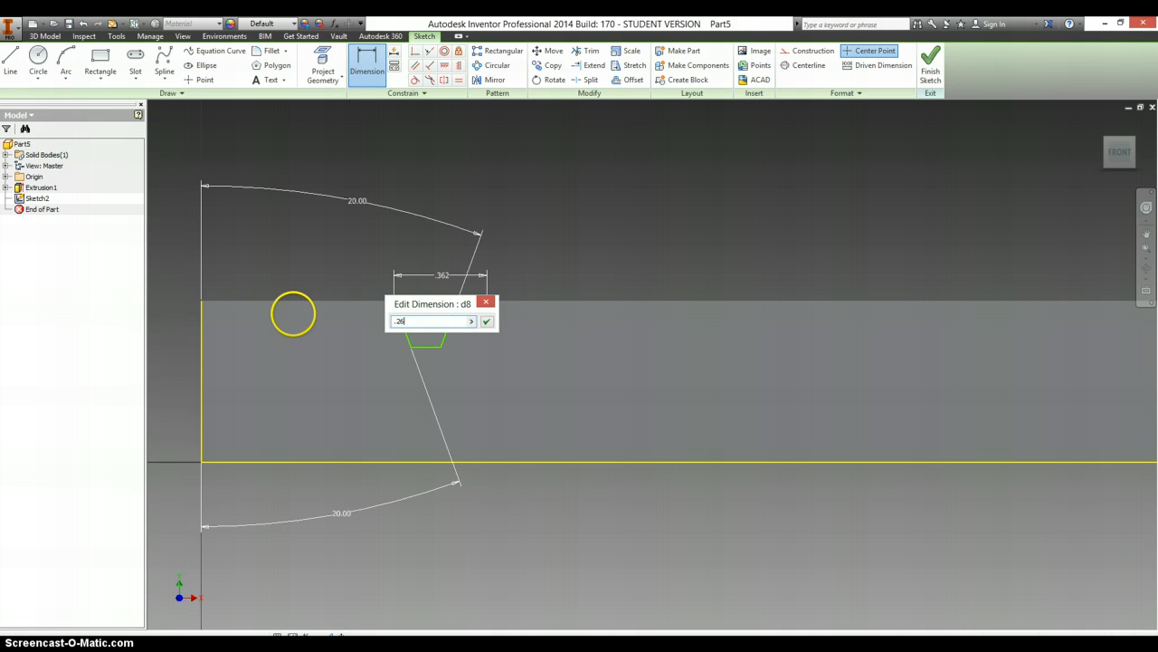
{"action": "key", "text": "Return"}
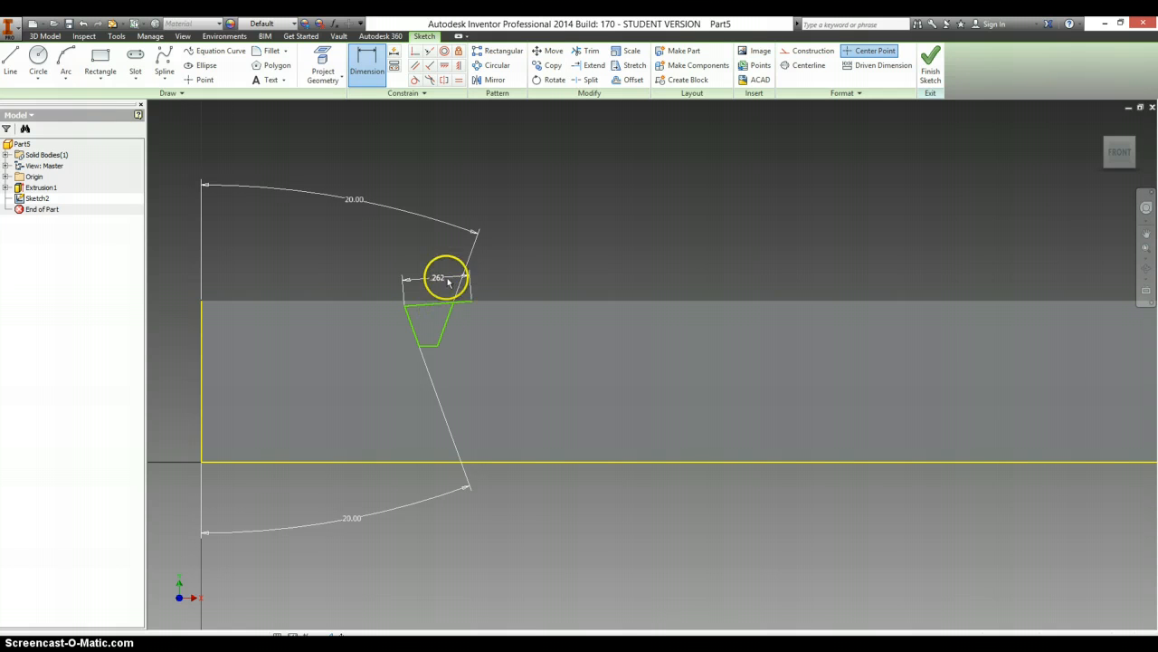
- Project the bar's top edge back into the tooth sketch
{"action": "left_click", "coordinate": [445, 65]}
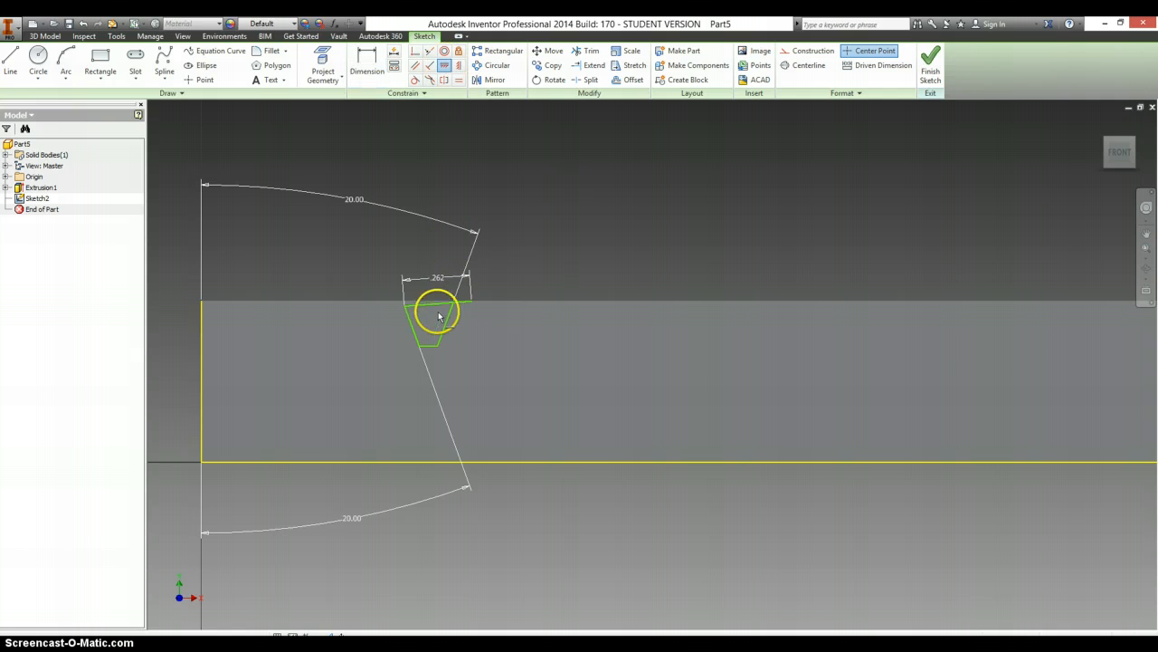
{"action": "left_click", "coordinate": [321, 56]}
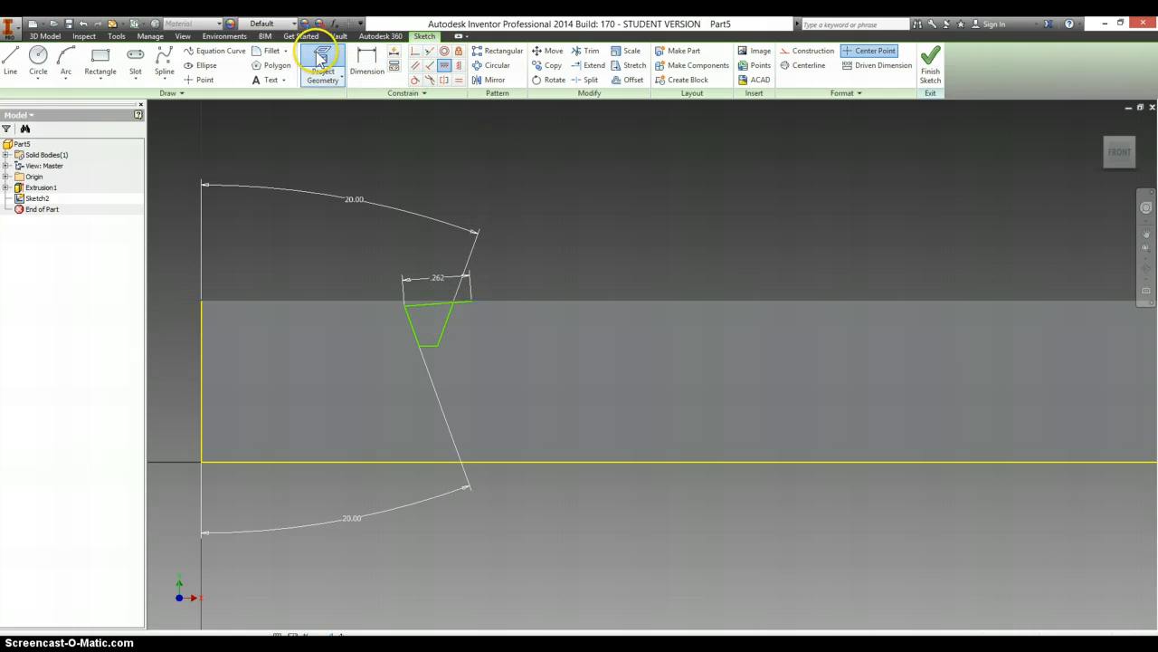
{"action": "left_click", "coordinate": [350, 313]}
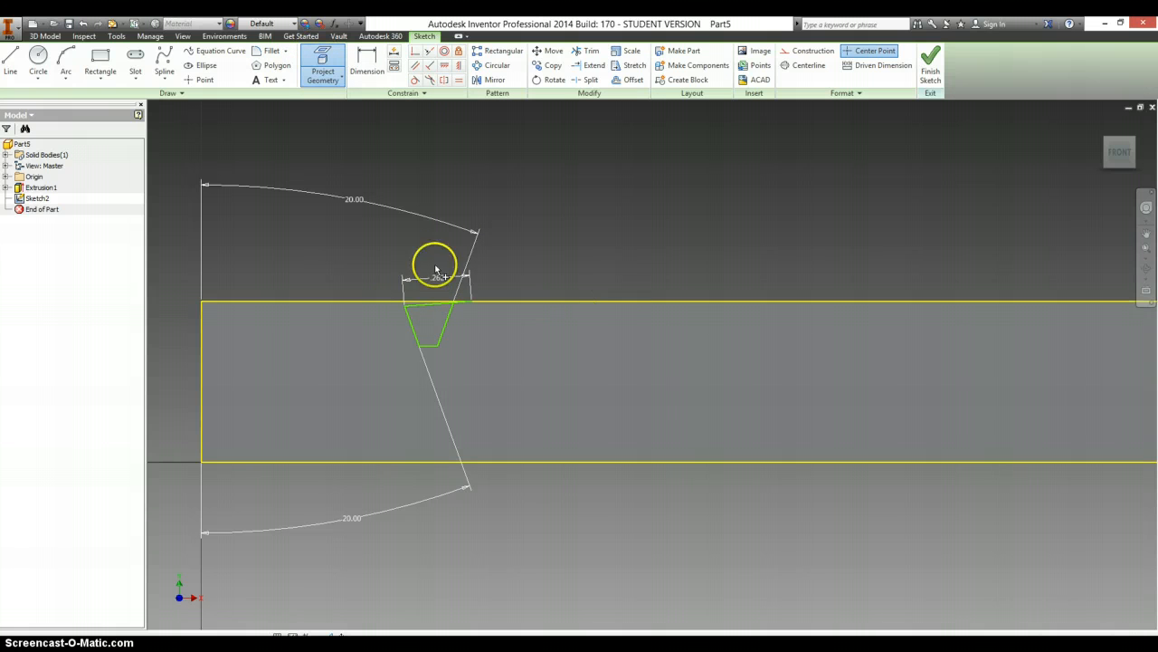
- Draw a vertical line across the bar from its top edge to its bottom edge, just before the tooth gap
{"action": "left_click", "coordinate": [11, 60]}
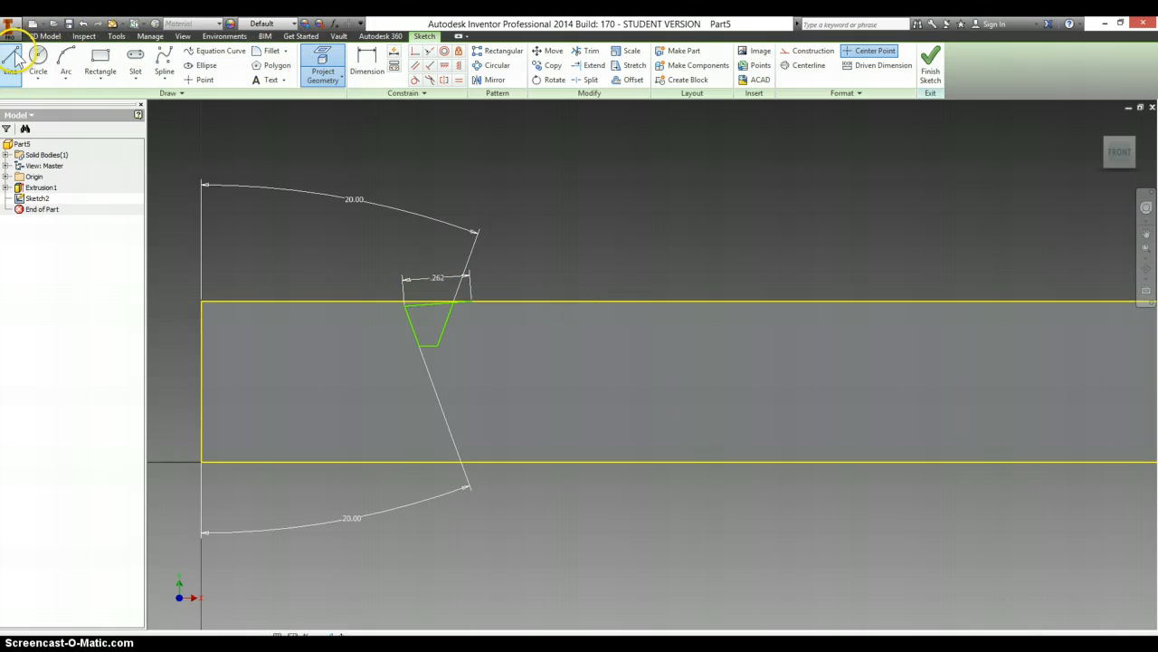
{"action": "left_click", "coordinate": [386, 303]}
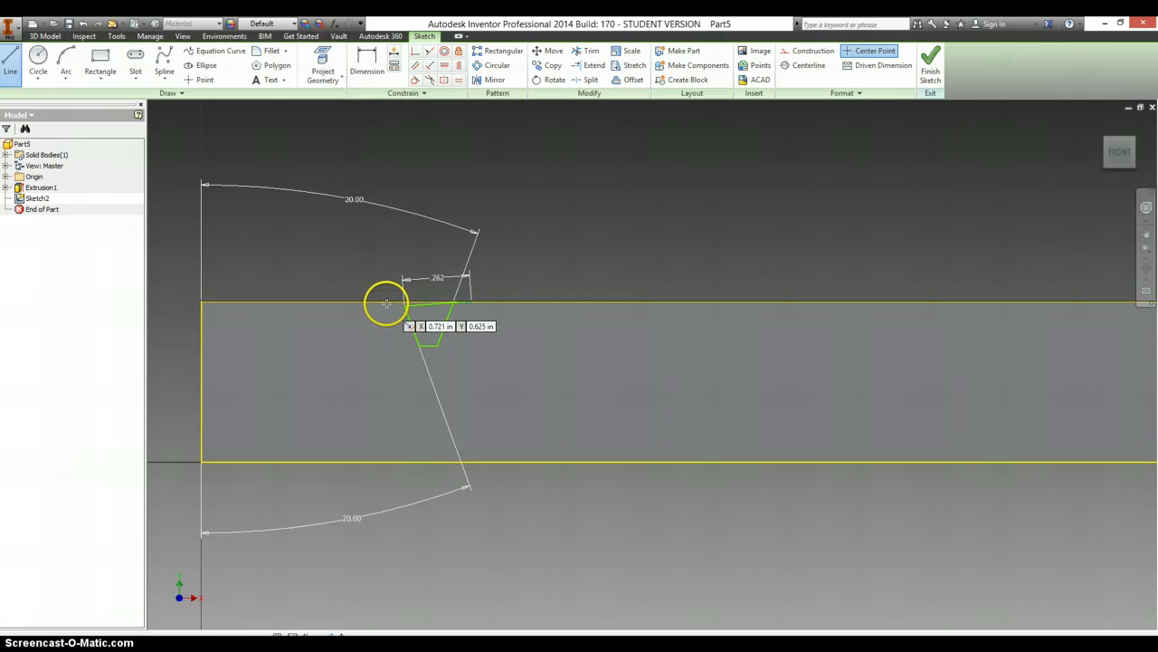
{"action": "double_click", "coordinate": [386, 462]}
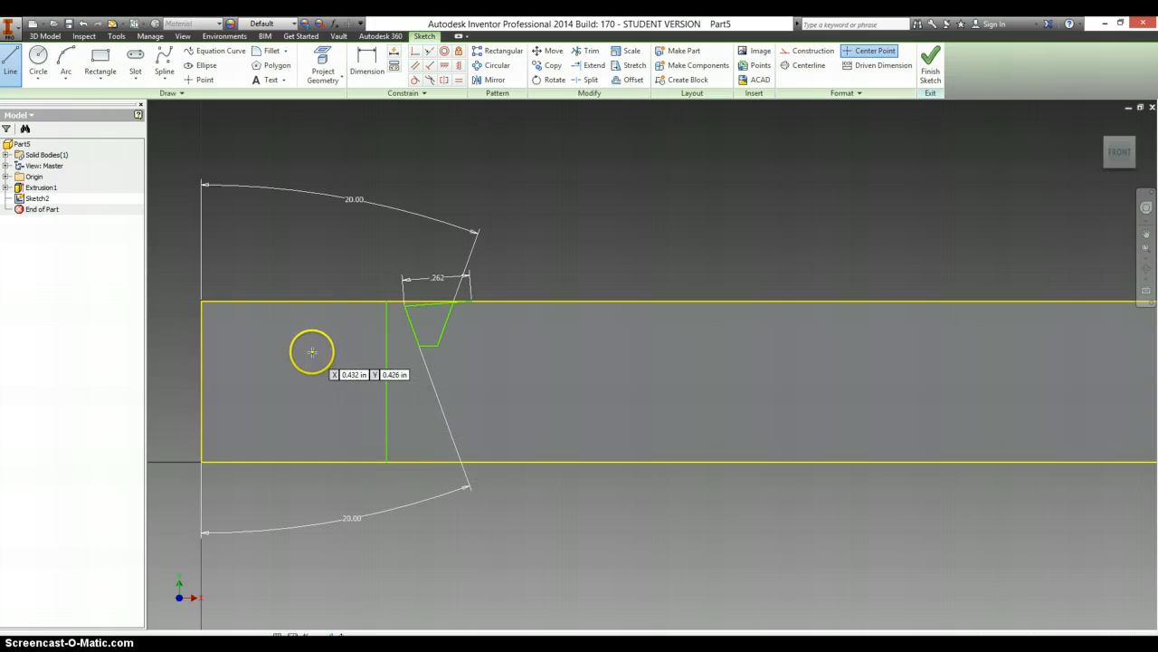
- Dimension the vertical line .75 in from the bar's near end edge
{"action": "key", "text": "d"}
{"action": "left_click", "coordinate": [202, 371]}
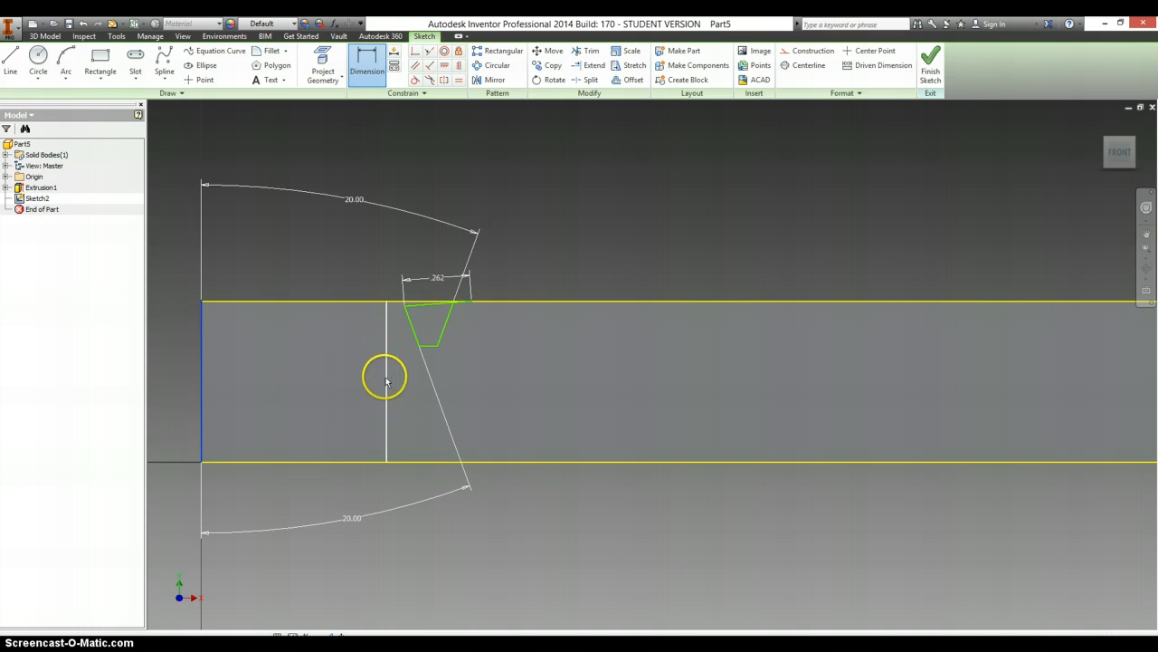
{"action": "left_click", "coordinate": [386, 374]}
{"action": "left_click", "coordinate": [351, 371]}
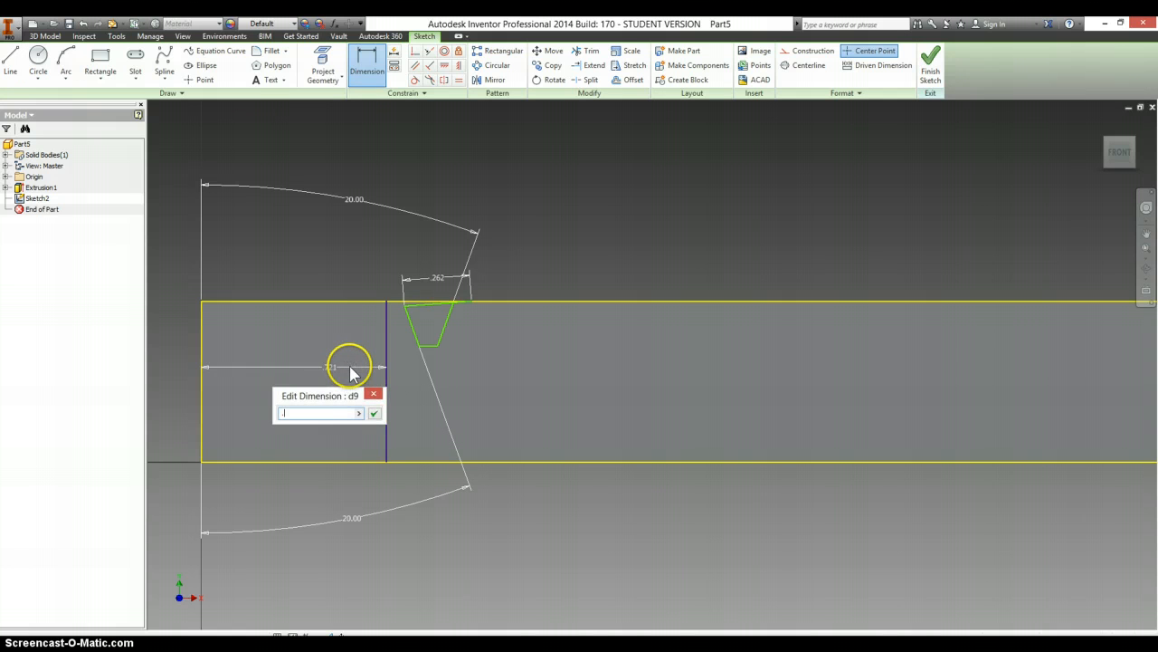
{"action": "type", "text": ".75"}
{"action": "key", "text": "Return"}
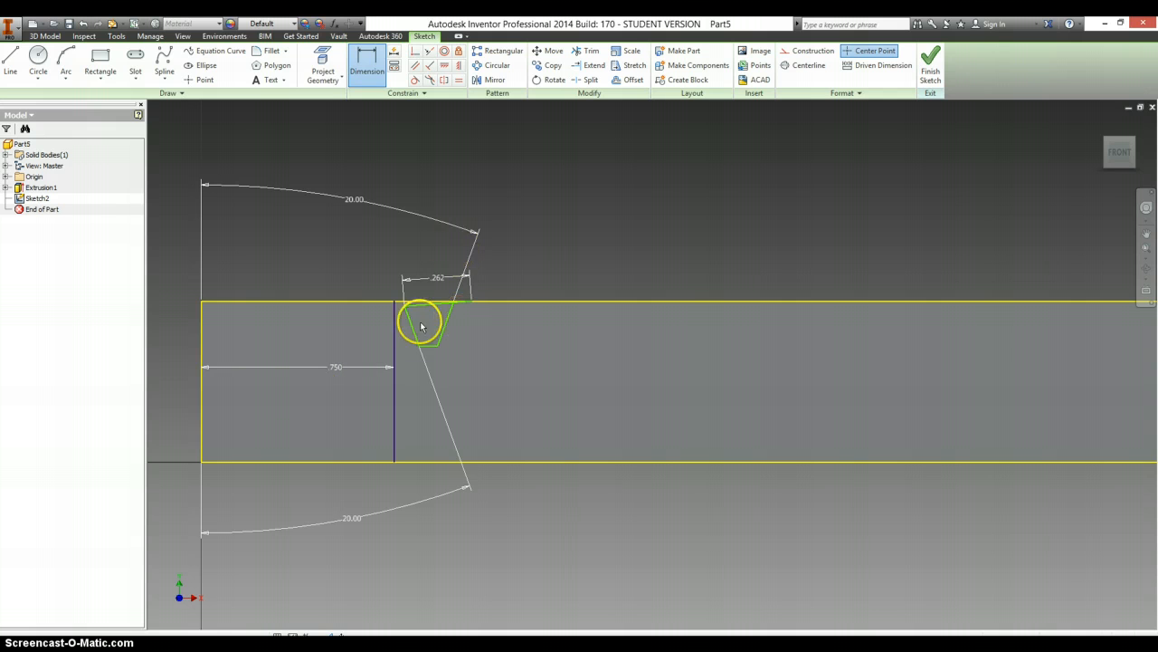
- Check the rack drawing, then make the left flank's upper end coincident with the upper end of the vertical line
{"action": "scroll", "coordinate": [412, 319], "scroll_direction": "down", "scroll_amount": 3}
{"action": "key", "text": "alt+Tab"}
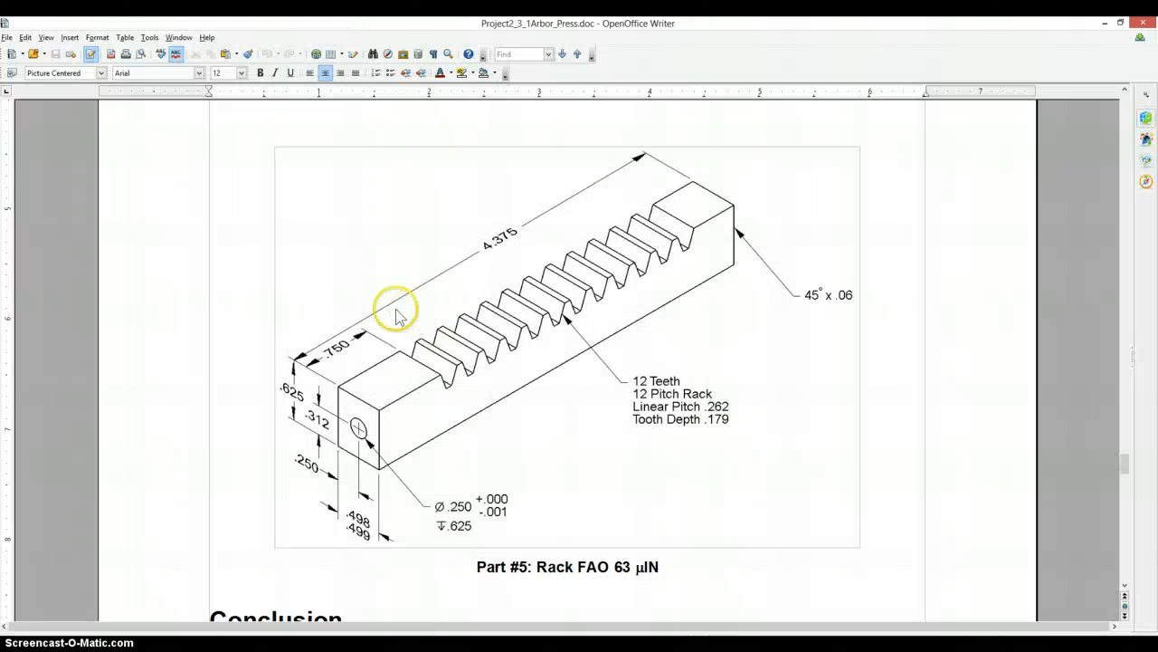
{"action": "key", "text": "alt+Tab"}
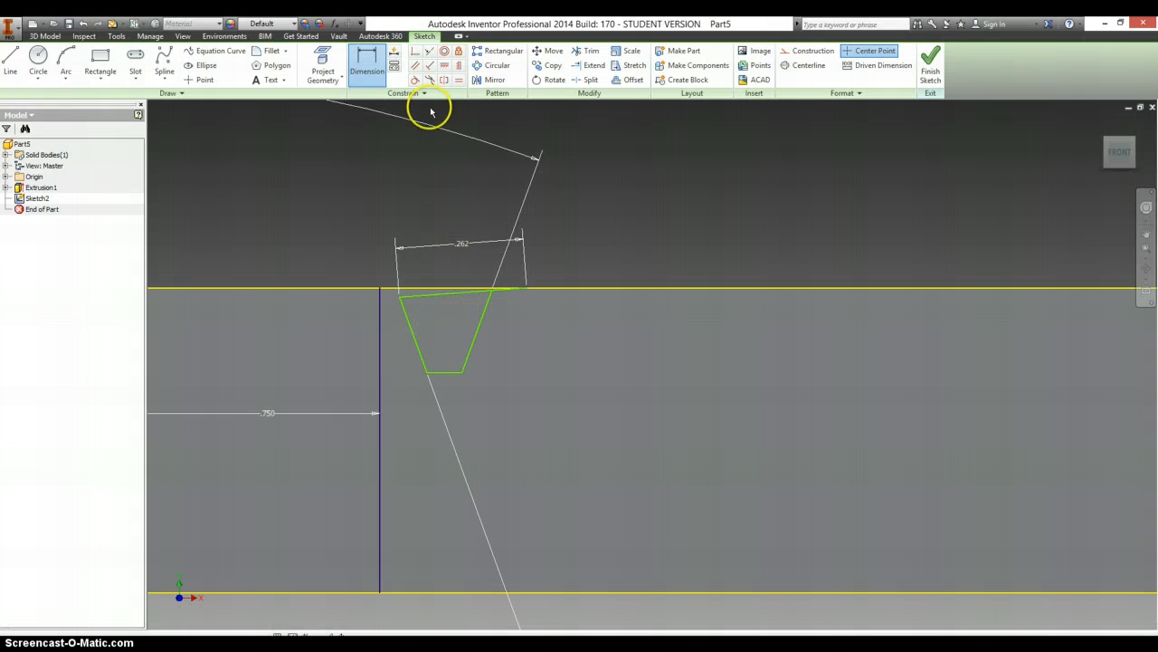
{"action": "left_click", "coordinate": [415, 52]}
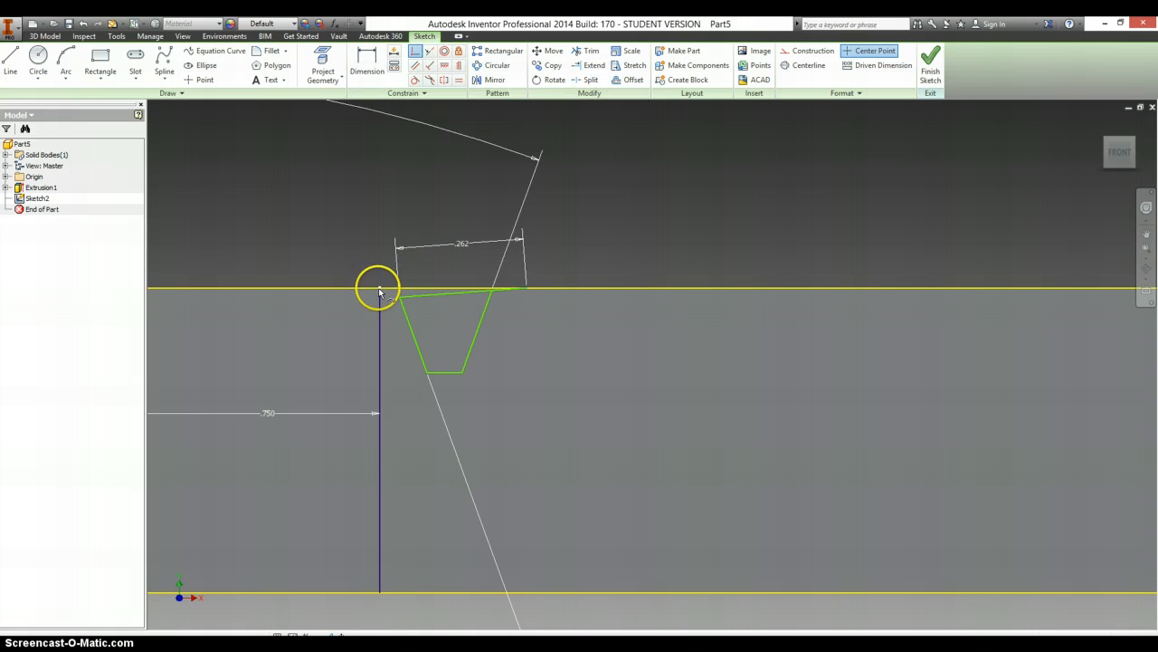
{"action": "left_click", "coordinate": [400, 300]}
{"action": "left_click", "coordinate": [400, 301]}
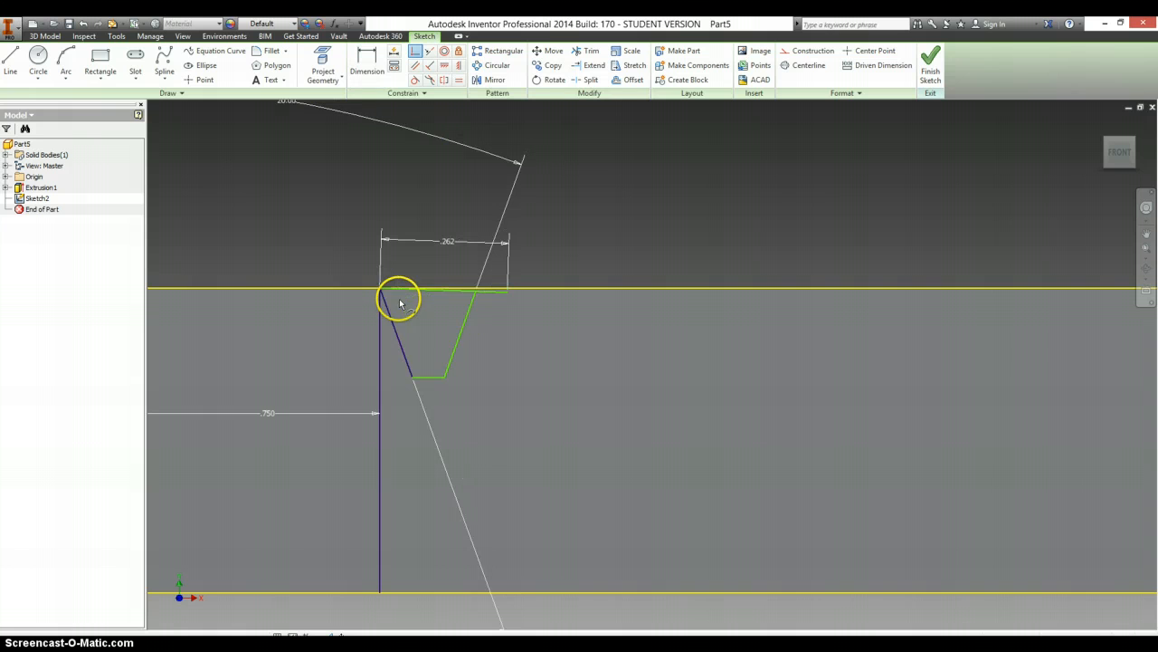
- Constrain the tooth gap's top lines to be horizontal along the bar's top edge
{"action": "left_click", "coordinate": [444, 65]}
{"action": "left_click", "coordinate": [459, 291]}
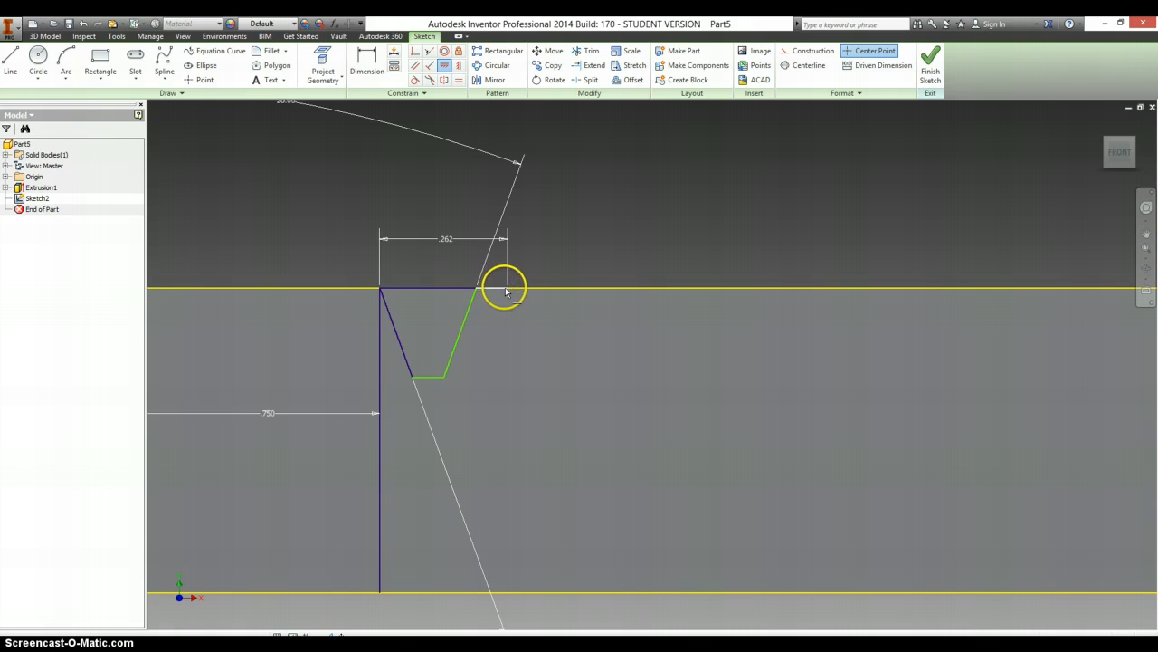
{"action": "left_click", "coordinate": [439, 377]}
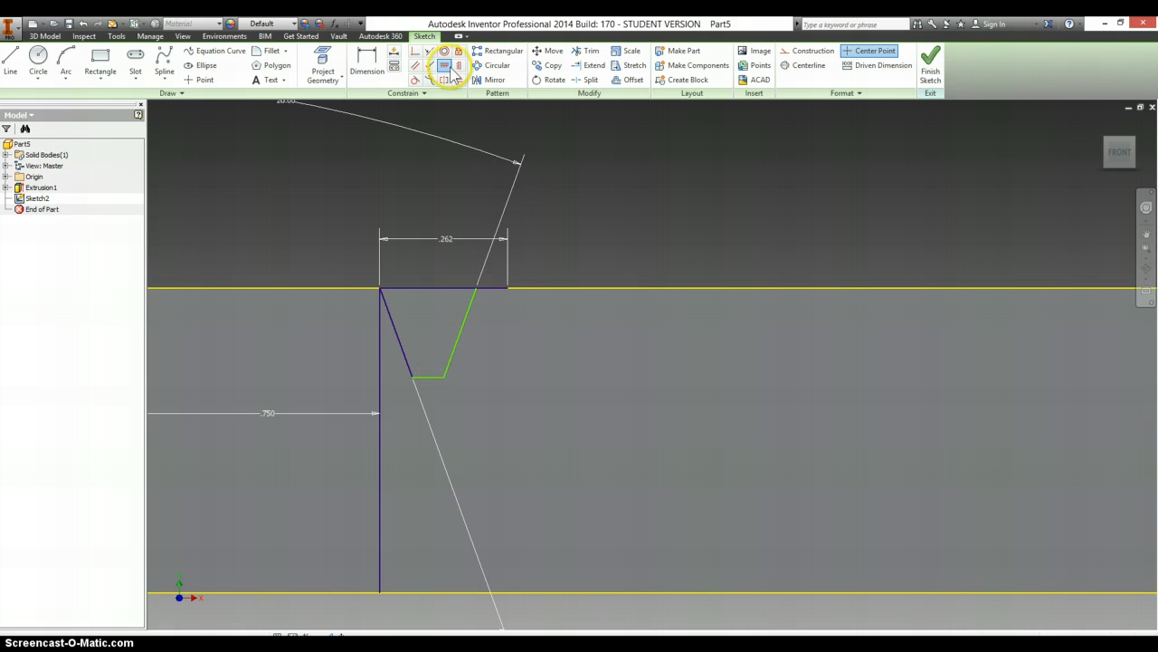
- Try to apply an Equal constraint between the short top line and the tooth gap's bottom line
{"action": "left_click", "coordinate": [507, 289]}
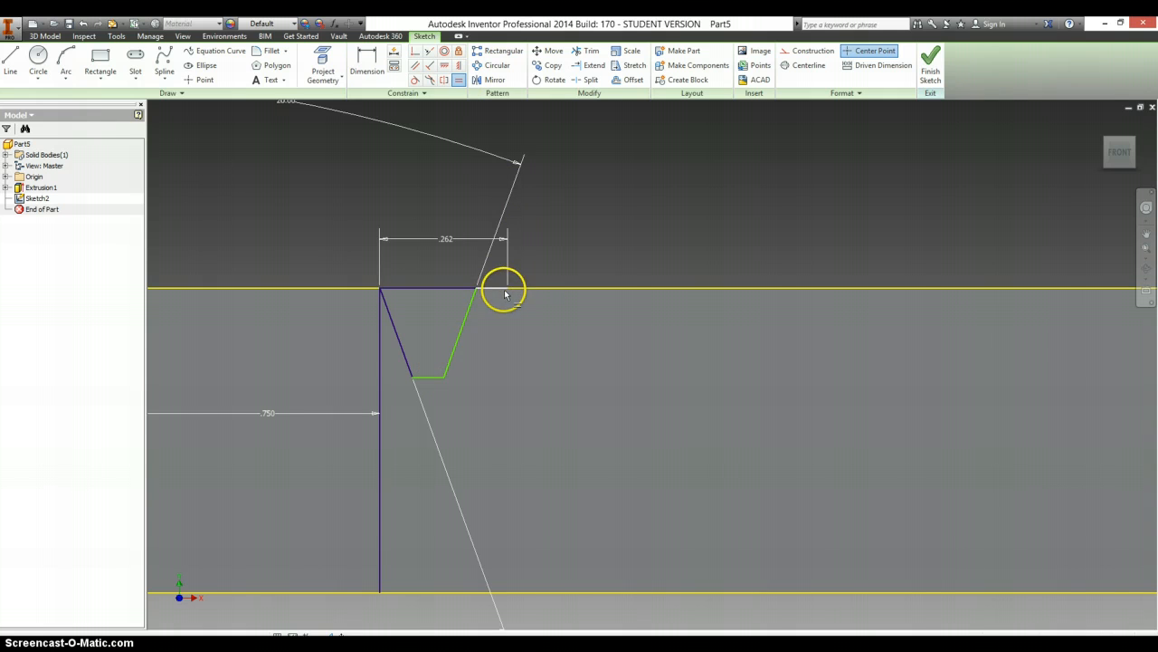
{"action": "left_click", "coordinate": [441, 375]}
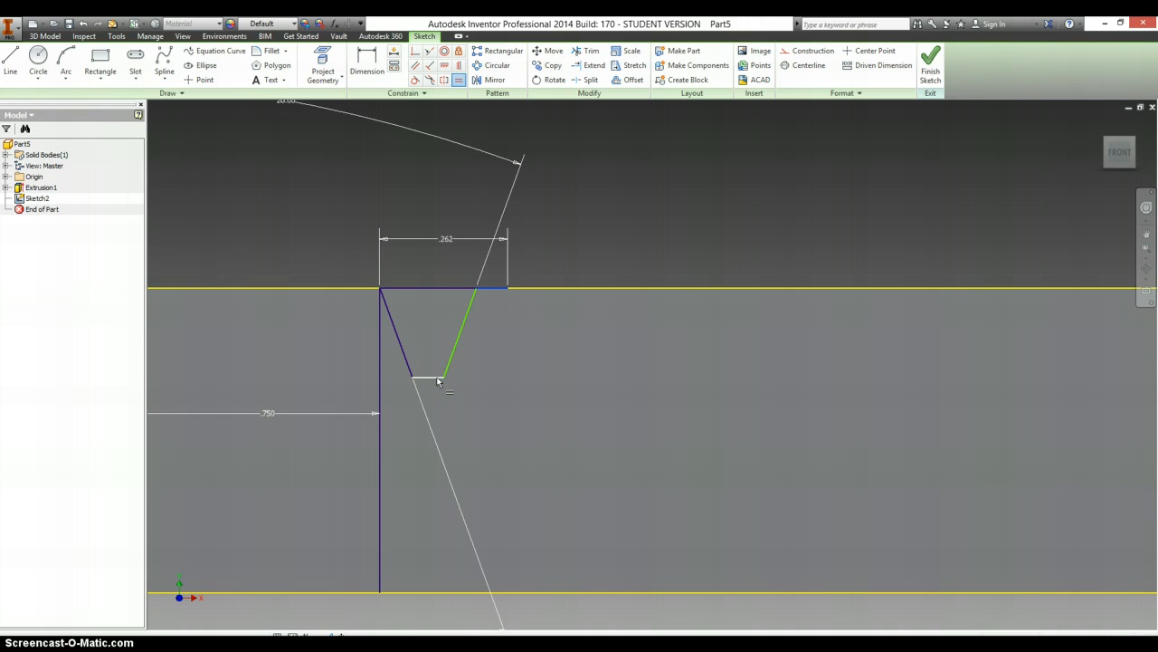
{"action": "left_click", "coordinate": [470, 384]}
{"action": "left_click", "coordinate": [266, 127]}
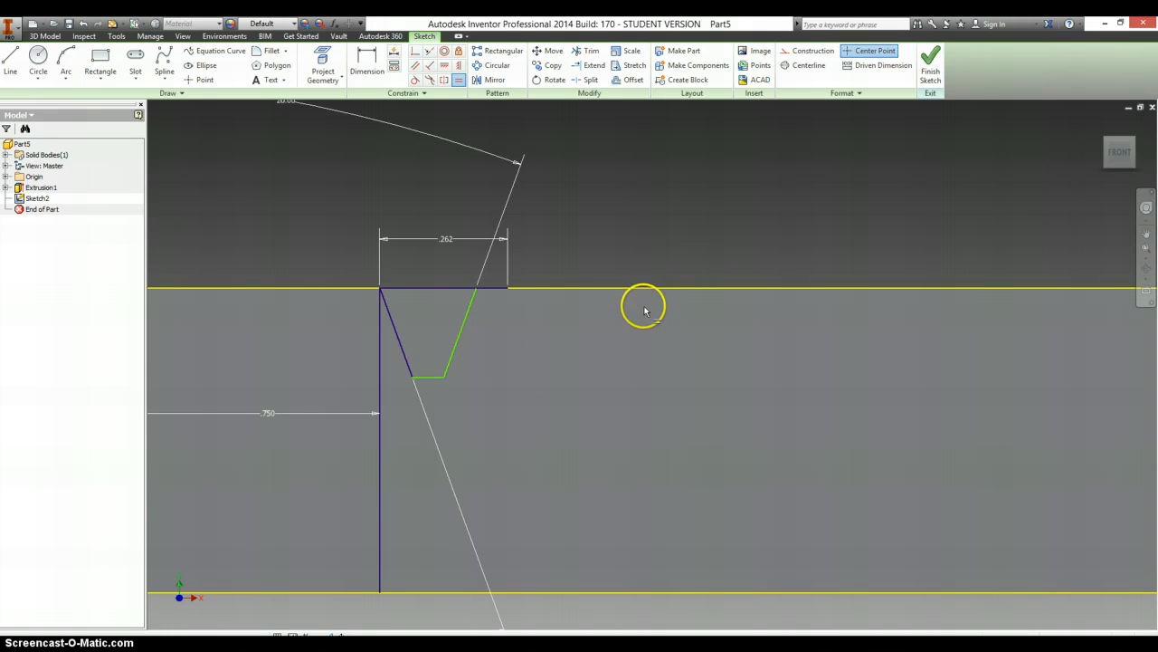
- Dimension the tooth gap's depth from the bar's top edge to its bottom line as .179 in, per the drawing
{"action": "scroll", "coordinate": [644, 311], "scroll_direction": "down", "scroll_amount": 2}
{"action": "key", "text": "d"}
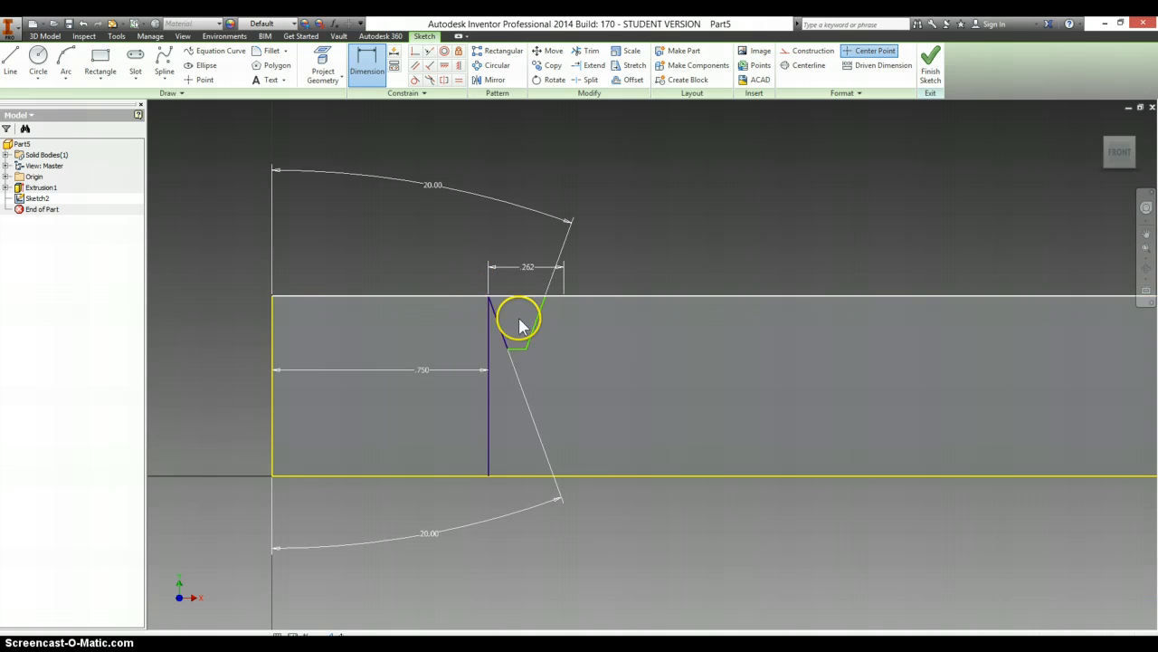
{"action": "left_click", "coordinate": [522, 350]}
{"action": "left_click", "coordinate": [447, 334]}
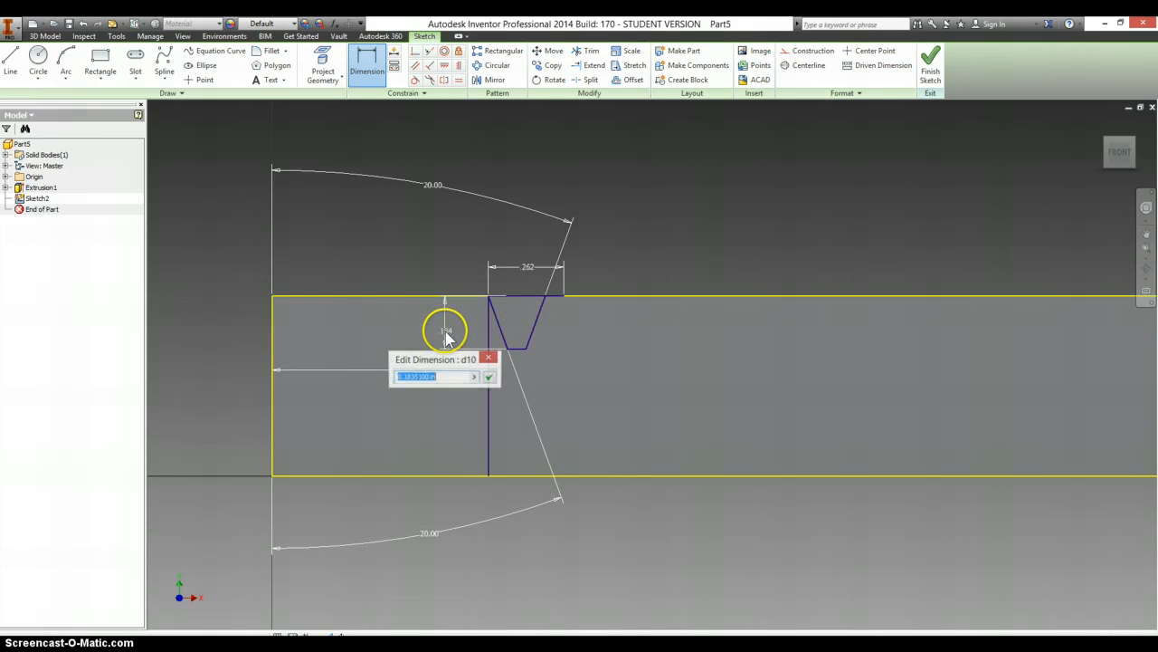
{"action": "key", "text": "alt+Tab"}
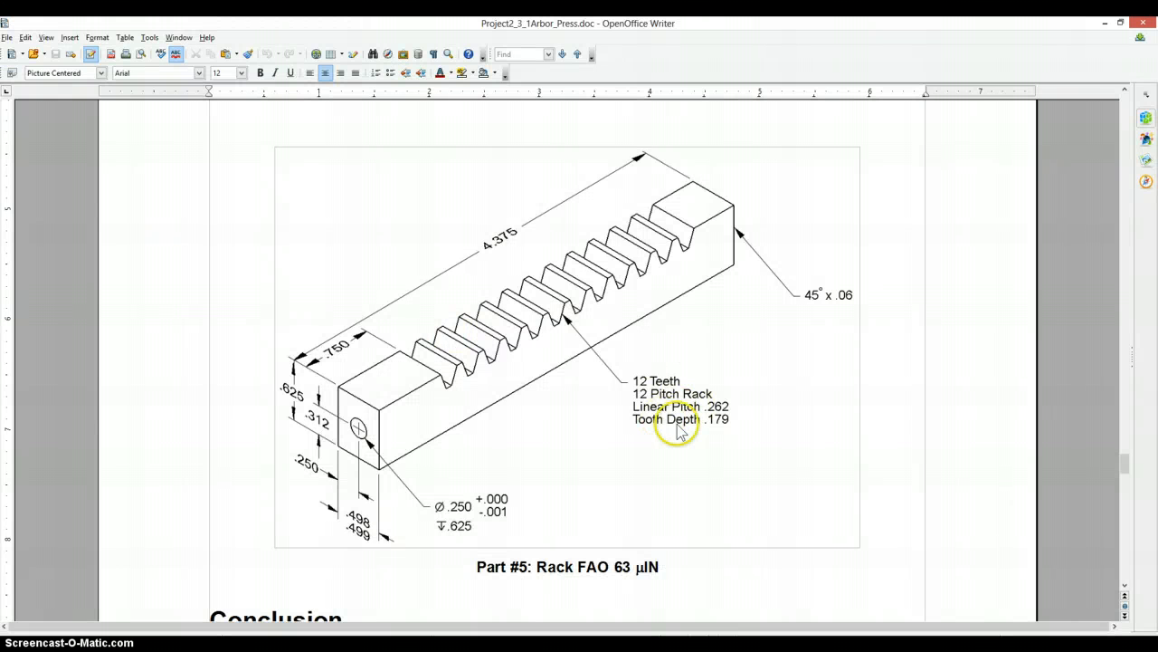
{"action": "key", "text": "alt+Tab"}
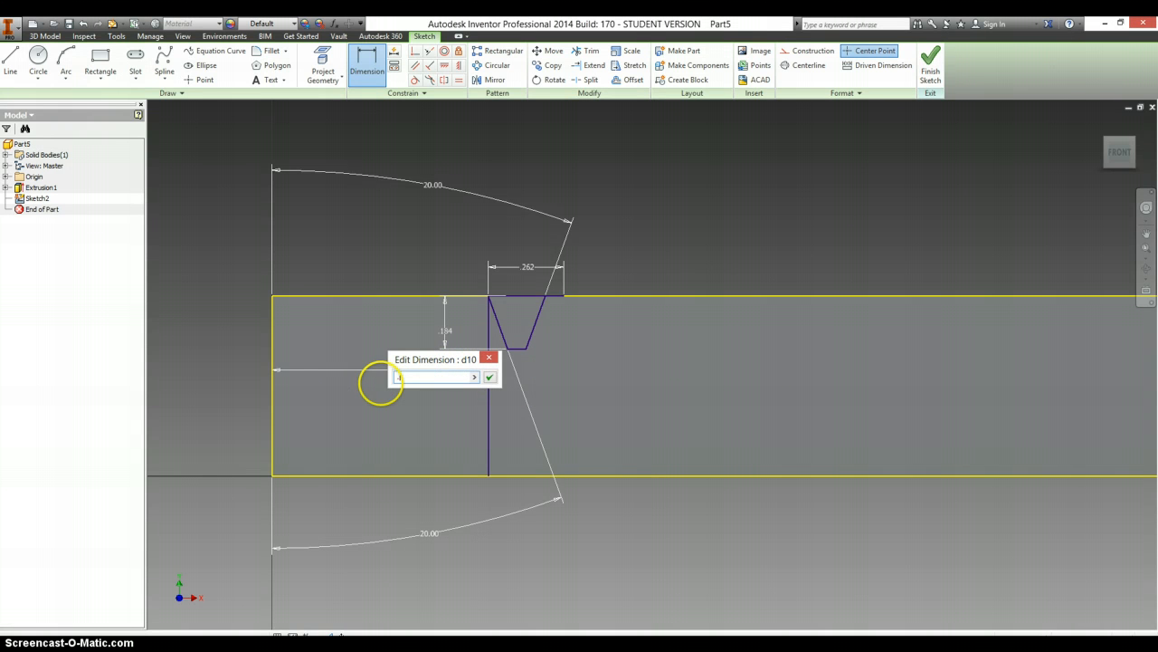
{"action": "key", "text": "Return"}
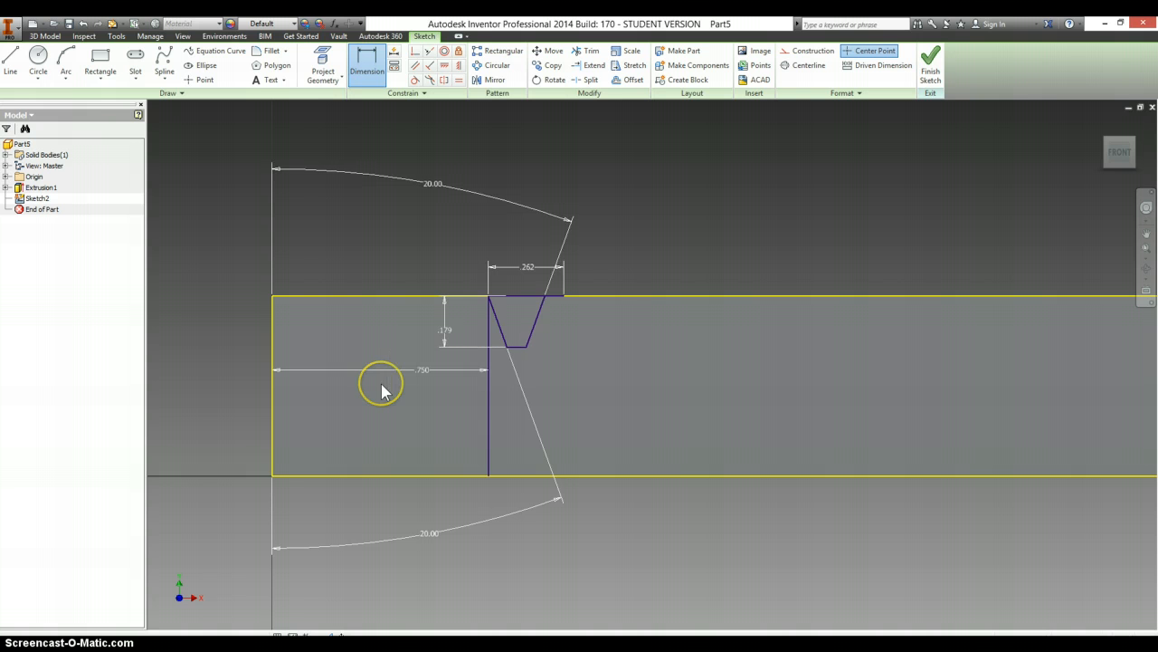
- Extrude the tooth gap profile as a cut through the bar with the extents set to All
{"action": "key", "text": "e"}
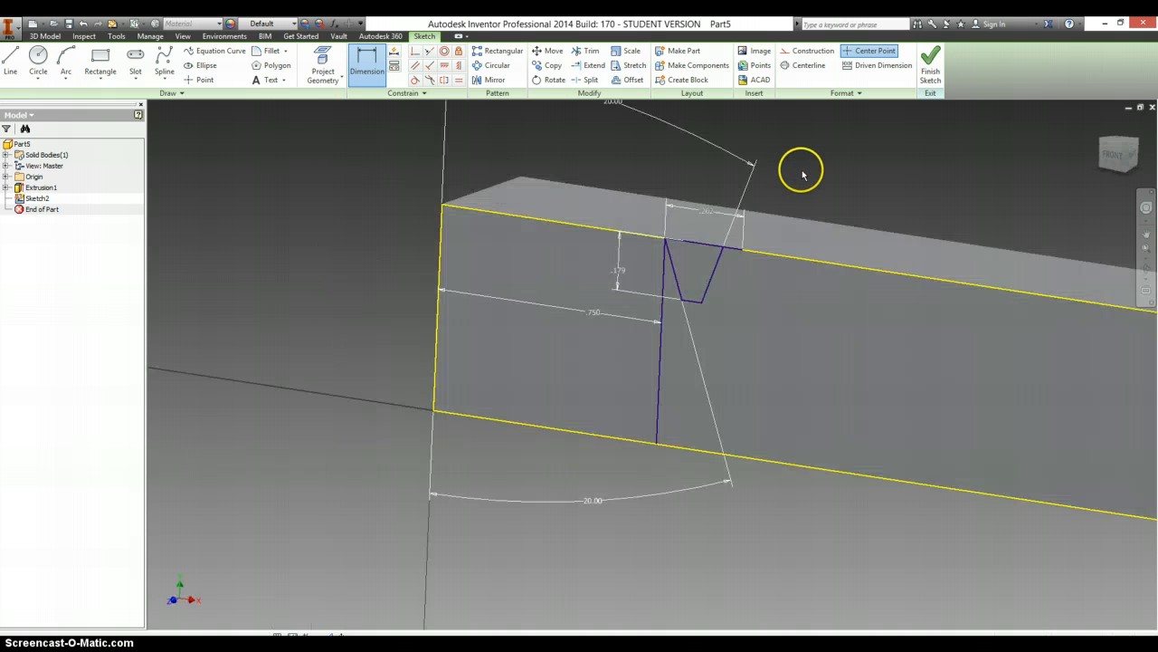
{"action": "left_click", "coordinate": [715, 312]}
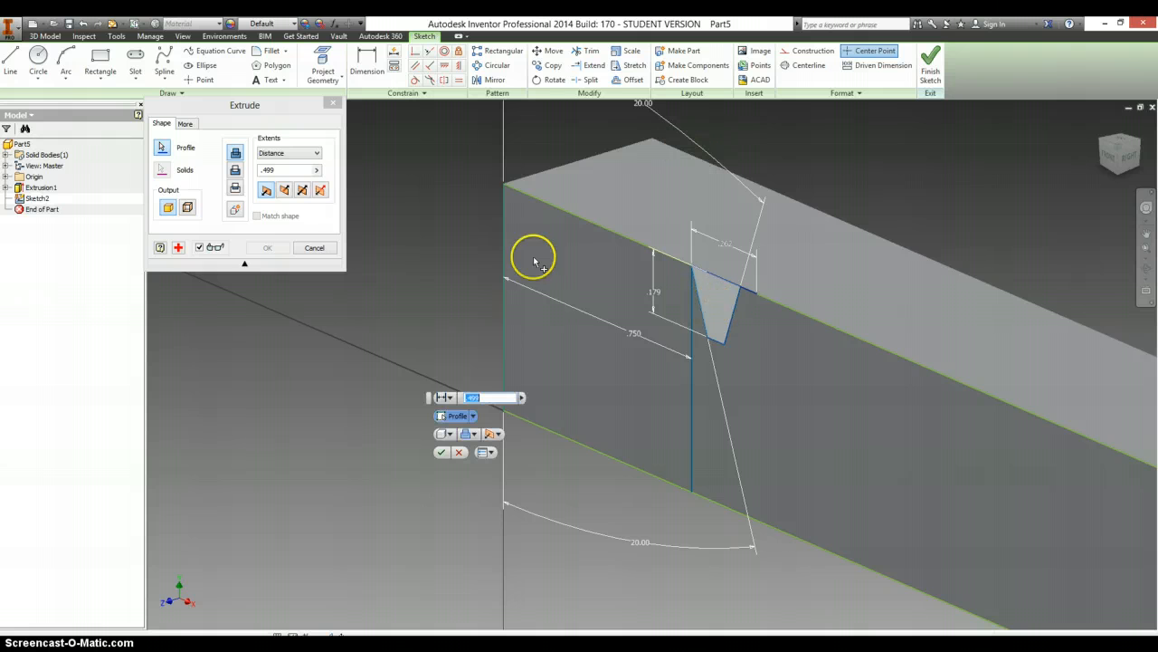
{"action": "left_click", "coordinate": [284, 154]}
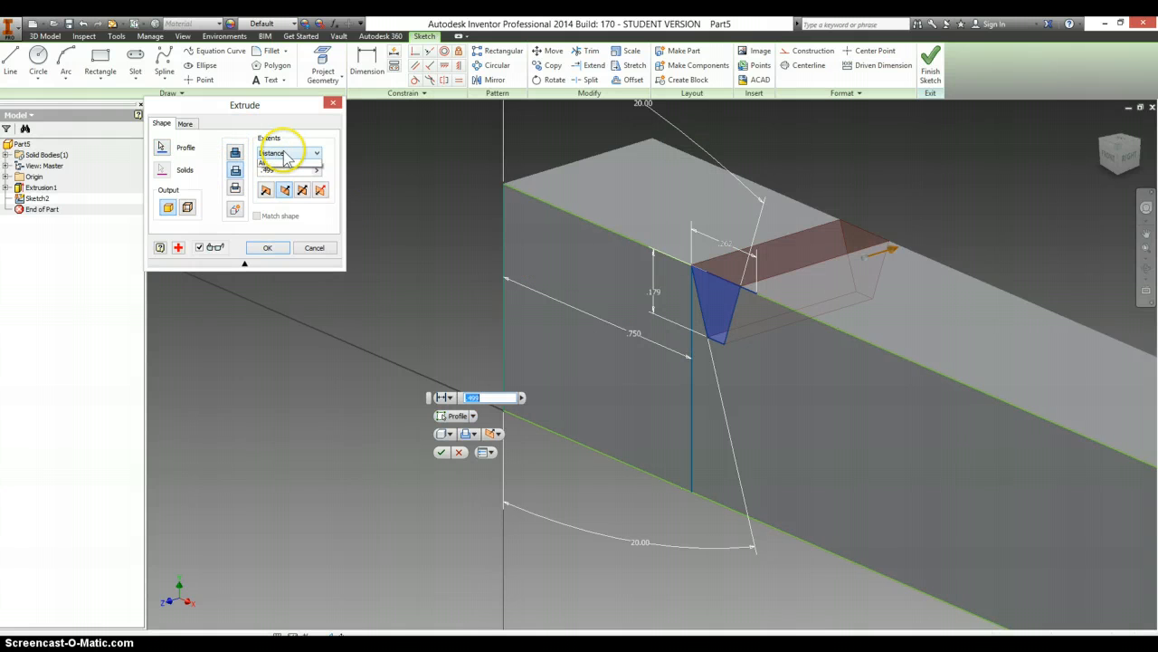
{"action": "left_click", "coordinate": [283, 214]}
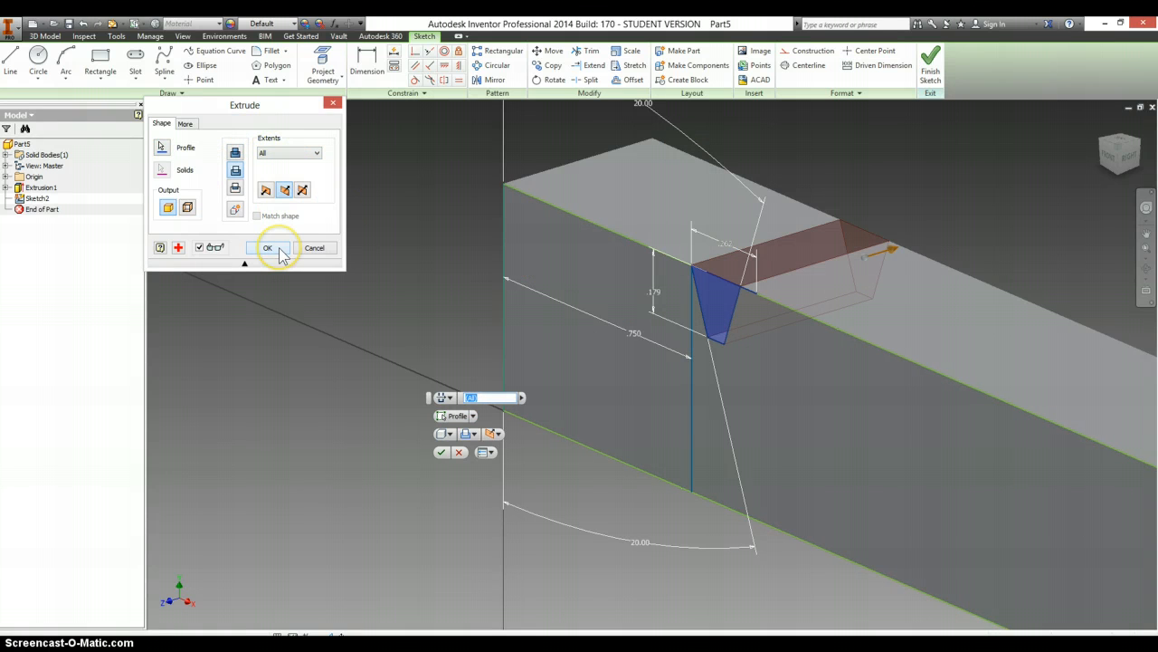
{"action": "left_click", "coordinate": [268, 247]}
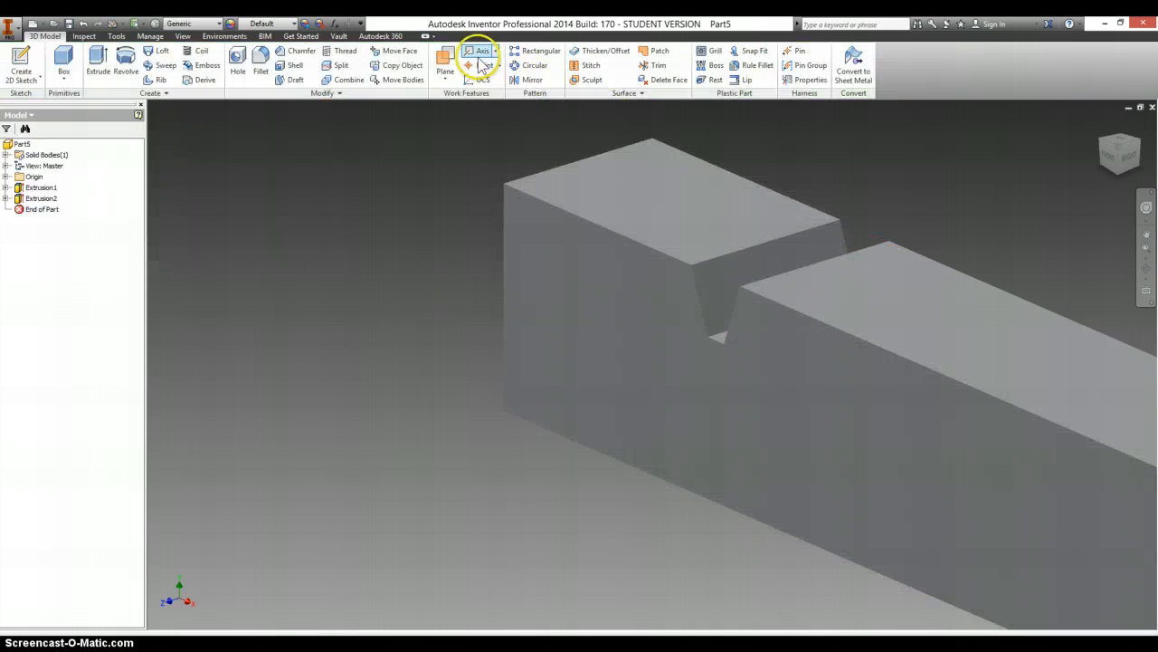
- Set up a rectangular pattern of the tooth gap cut along the bar's long upper edge, with the direction flipped toward the far end
{"action": "left_click", "coordinate": [534, 51]}
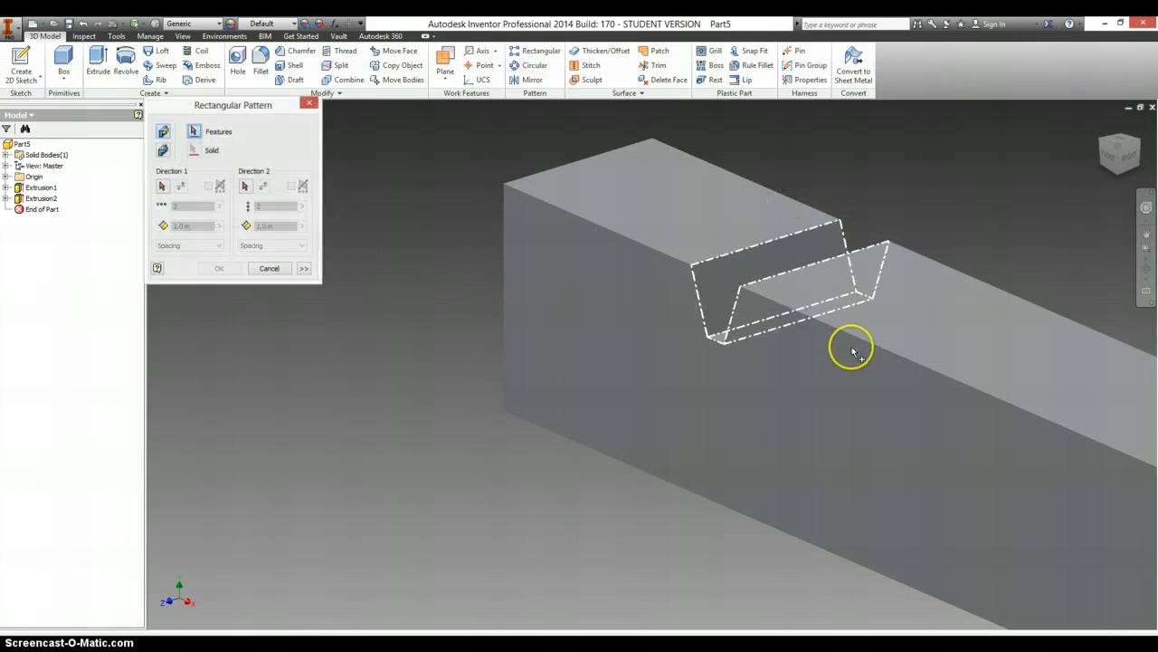
{"action": "left_click", "coordinate": [725, 334]}
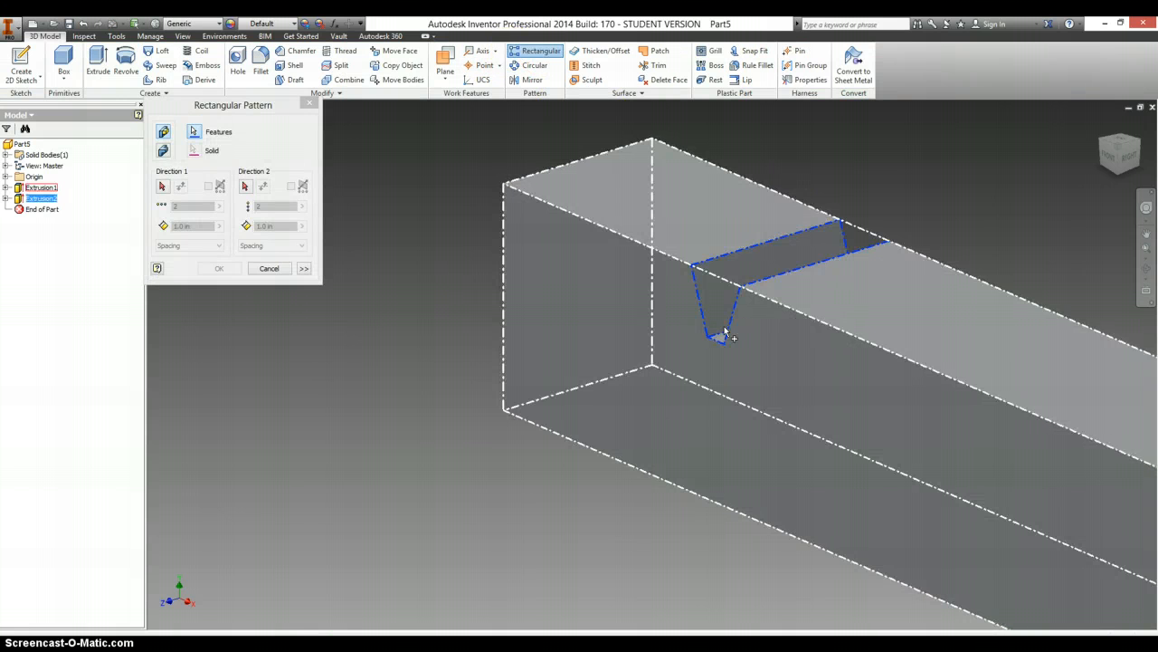
{"action": "left_click", "coordinate": [161, 186]}
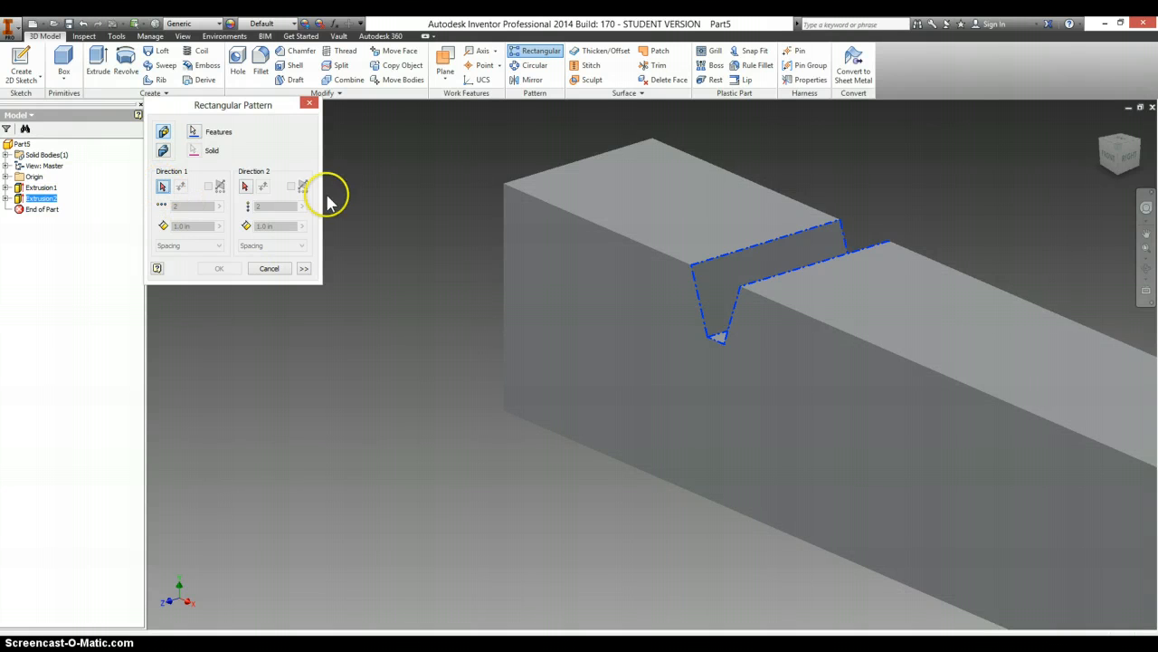
{"action": "left_click", "coordinate": [798, 315]}
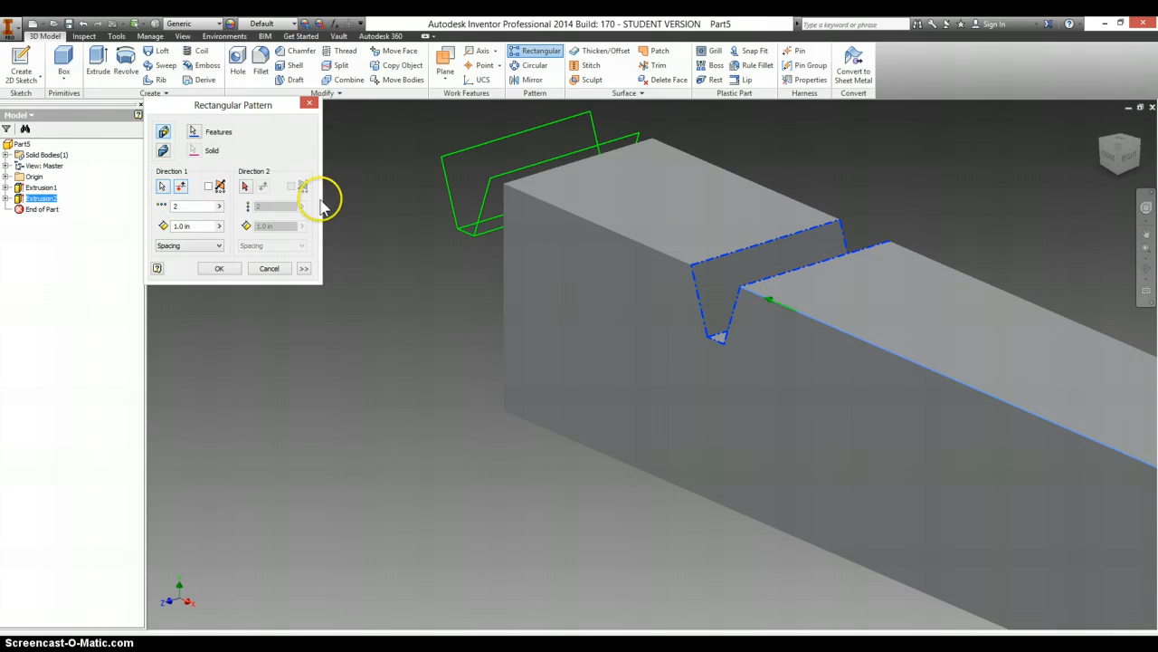
{"action": "left_click", "coordinate": [181, 186]}
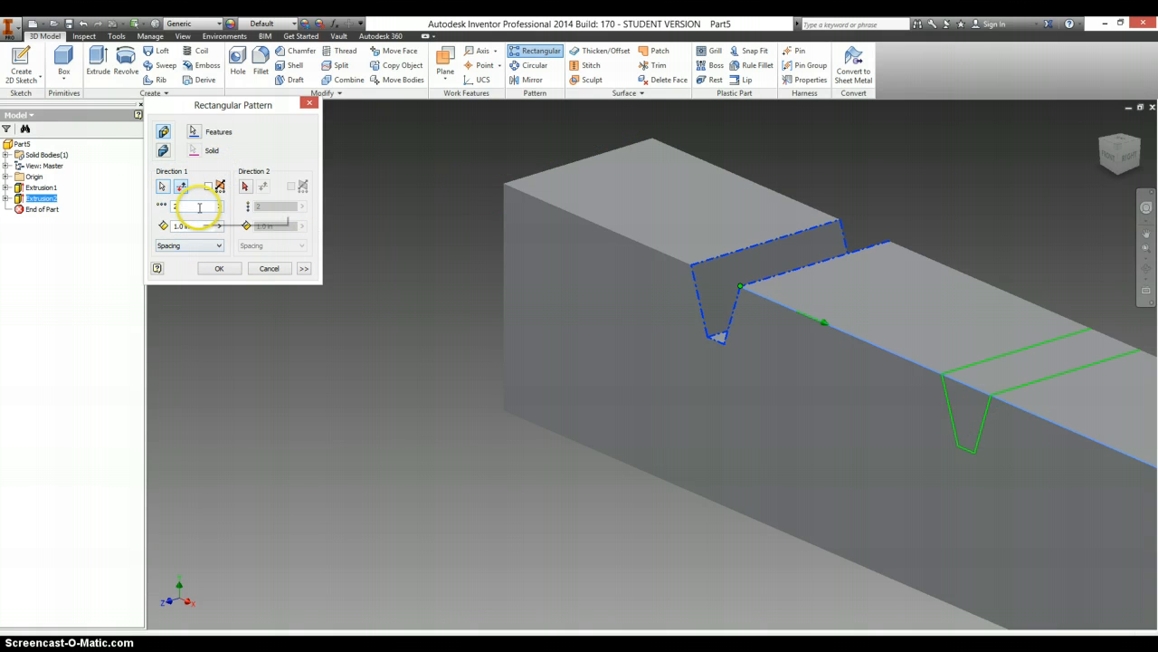
- Create the pattern with 12 occurrences spaced .262 in apart, and show the whole rack in the home view
{"action": "double_click", "coordinate": [199, 207]}
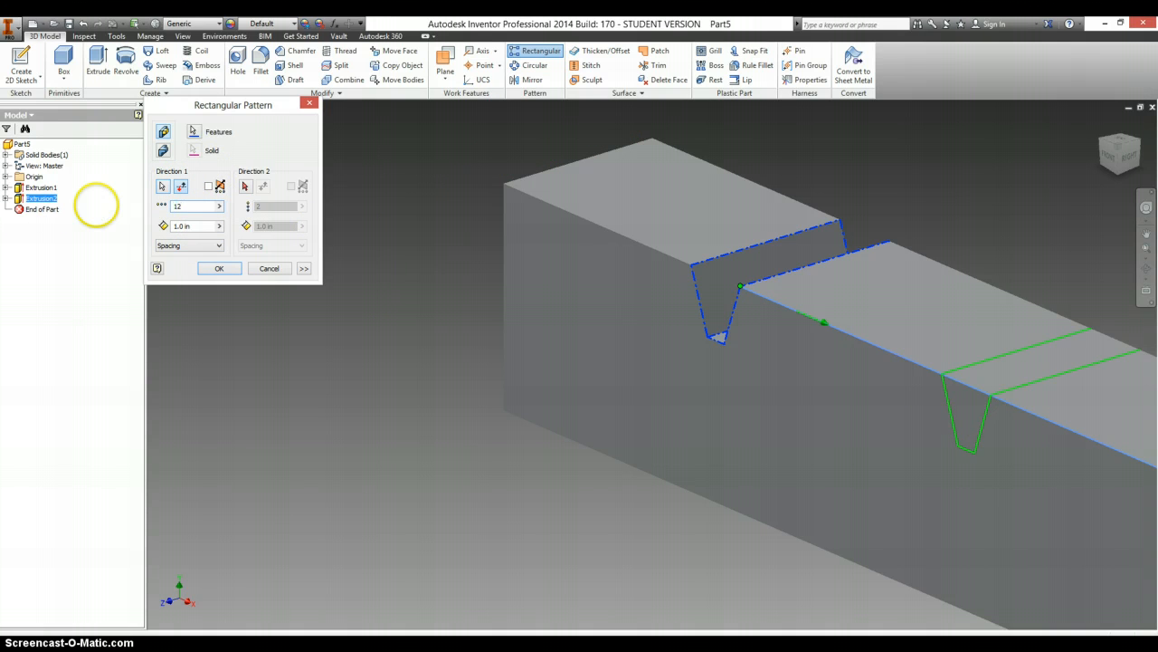
{"action": "key", "text": "alt+Tab"}
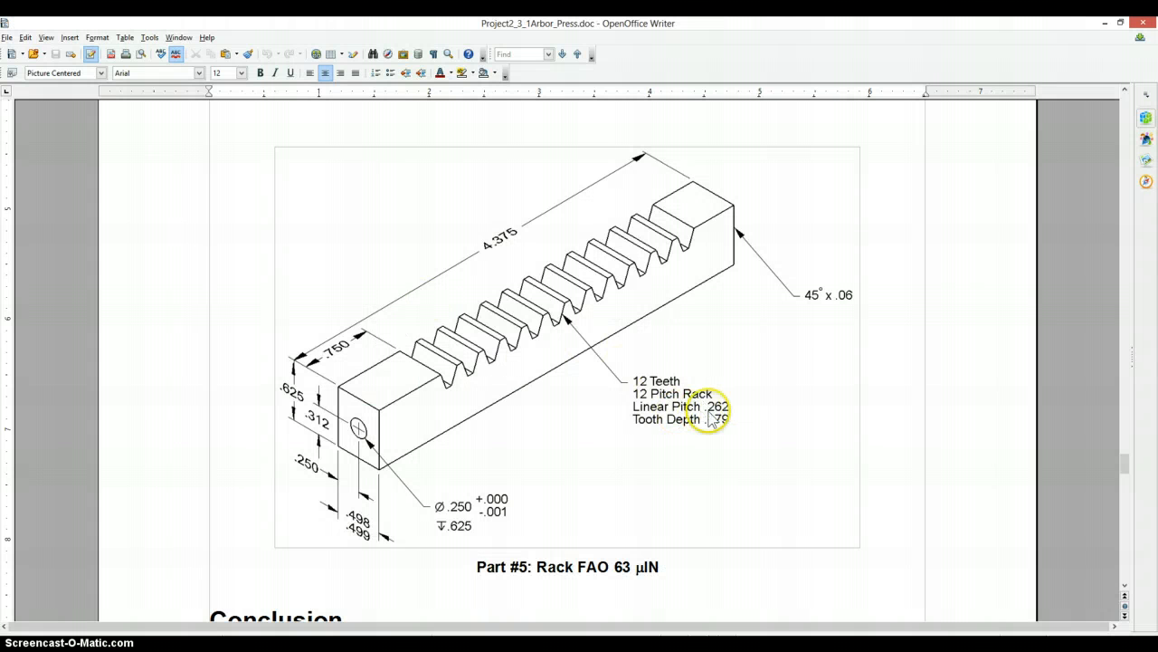
{"action": "key", "text": "alt+Tab"}
{"action": "left_click_drag", "start_coordinate": [199, 226], "coordinate": [127, 226]}
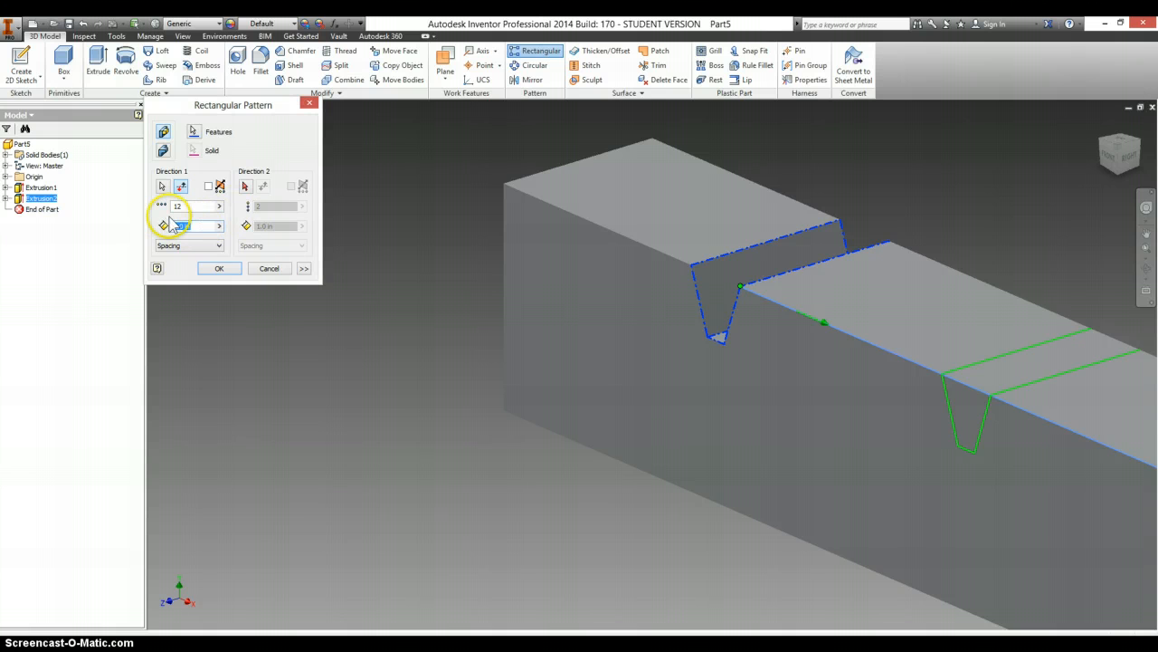
{"action": "type", "text": ".262"}
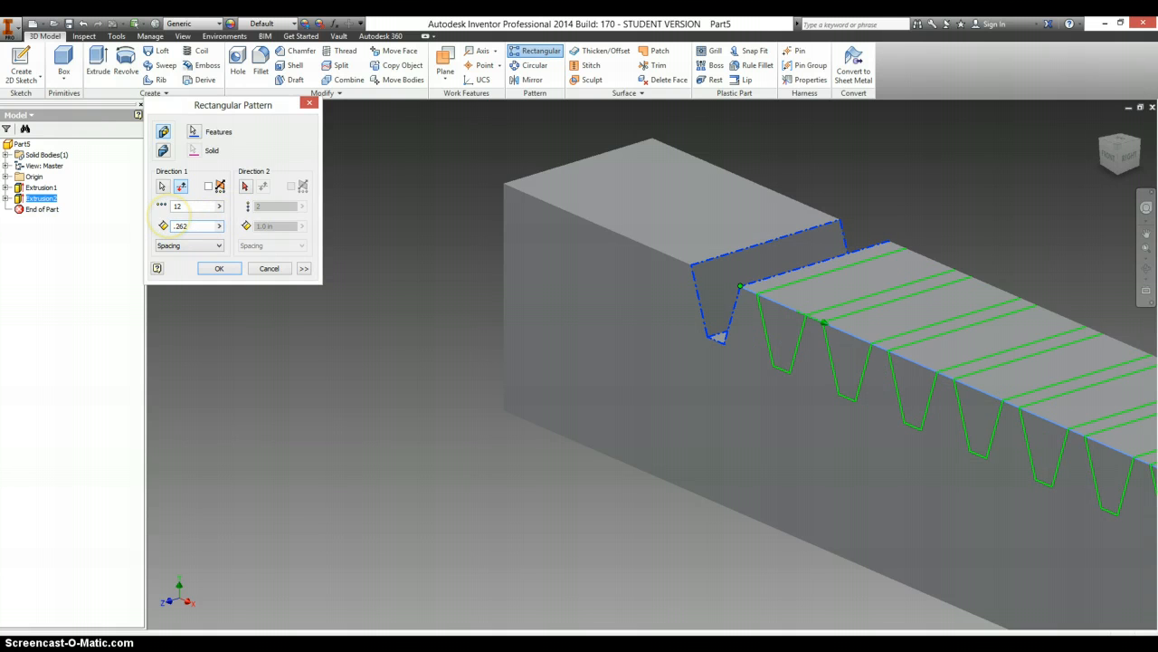
{"action": "key", "text": "Return"}
{"action": "key", "text": "F6"}
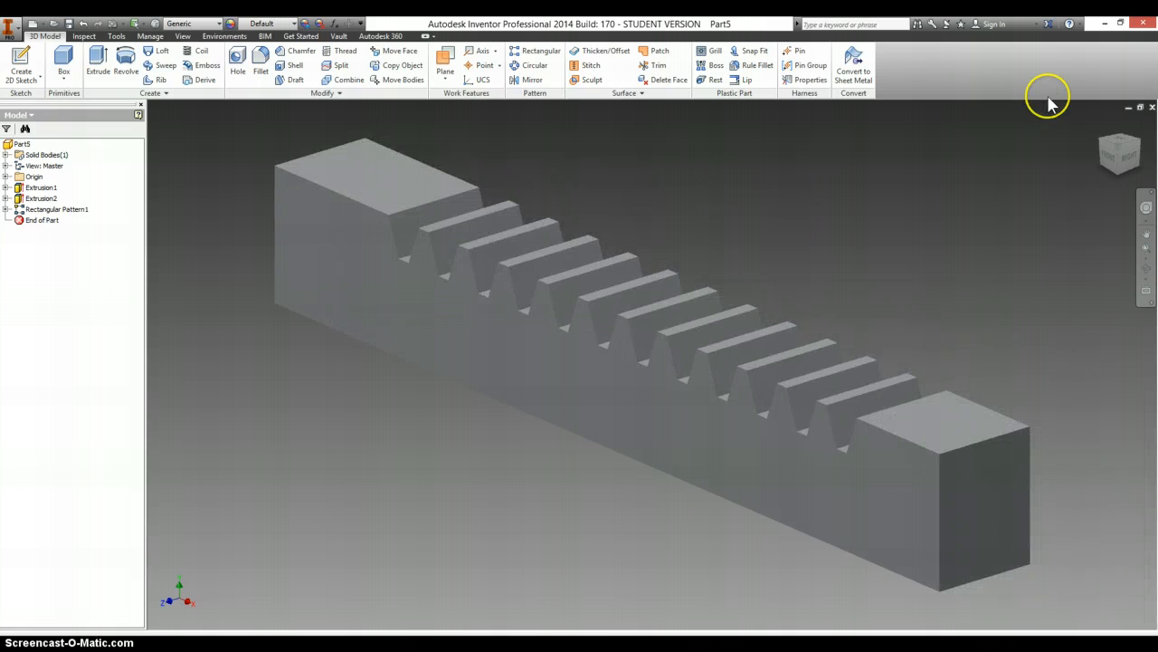
- Start a sketch on the bar's end face shown with the hole in the drawing, and place a center point near its middle
{"action": "key", "text": "alt+Tab"}
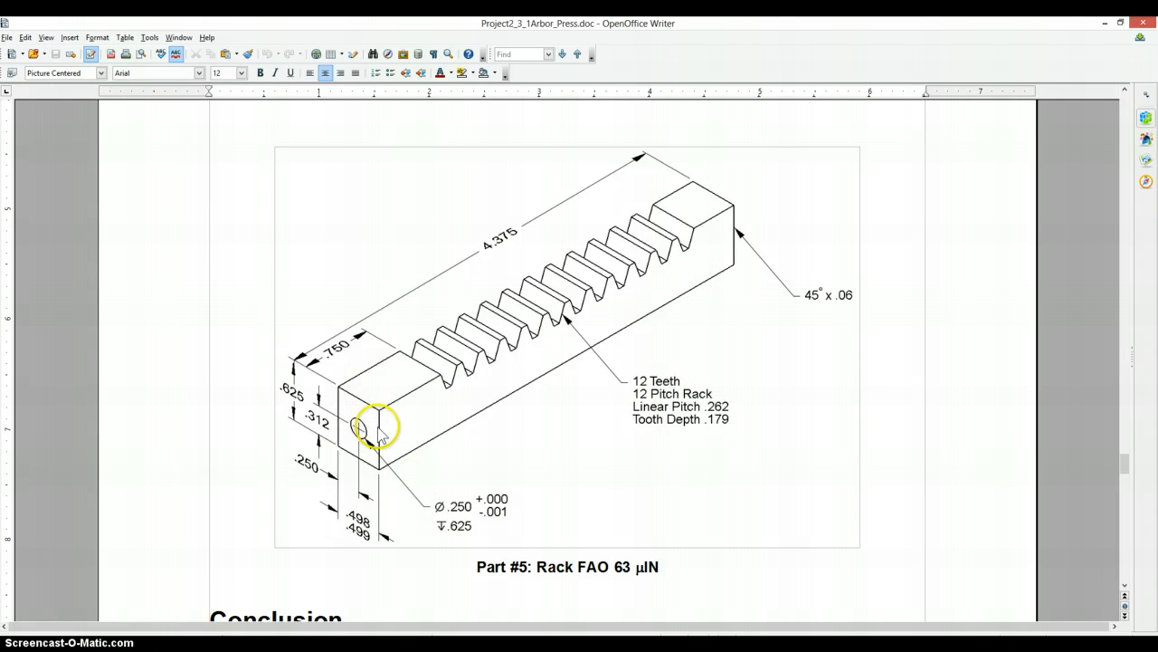
{"action": "key", "text": "alt+Tab"}
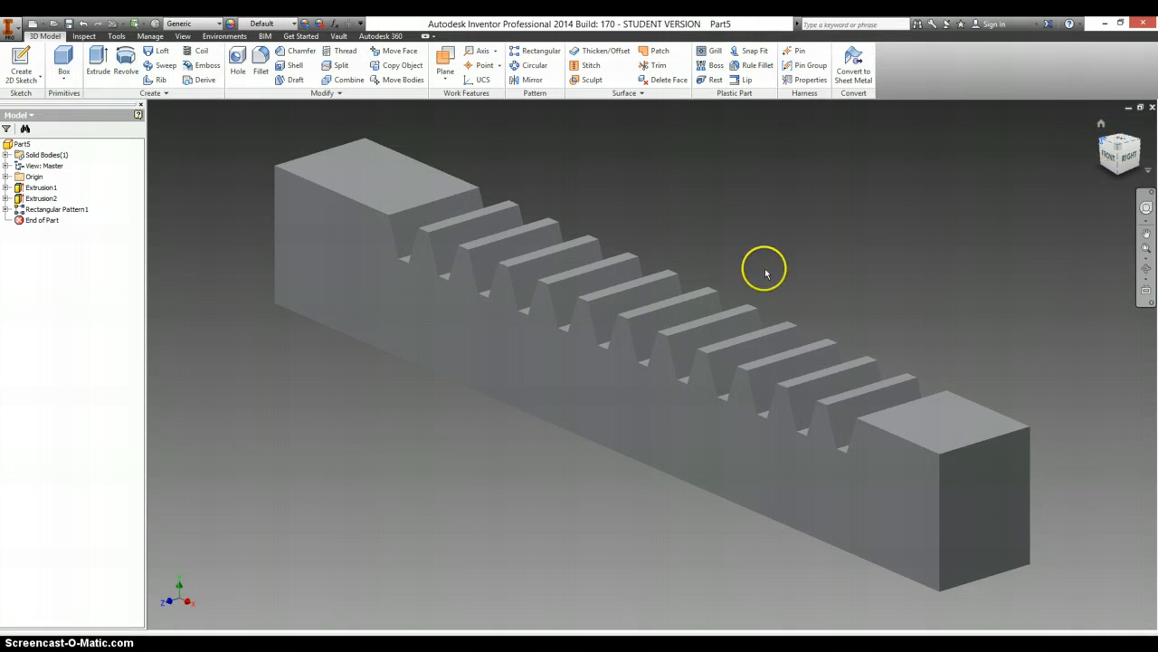
{"action": "middle_click_drag", "start_coordinate": [764, 274], "coordinate": [380, 432], "text": "shift"}
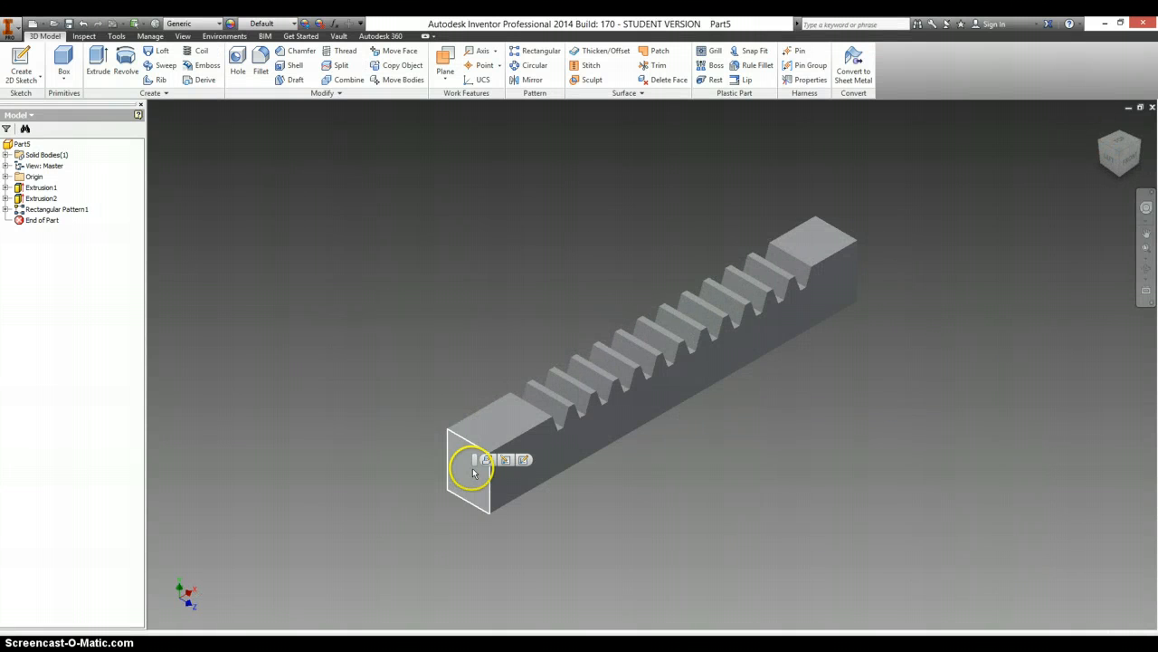
{"action": "right_click", "coordinate": [473, 471]}
{"action": "left_click", "coordinate": [473, 498]}
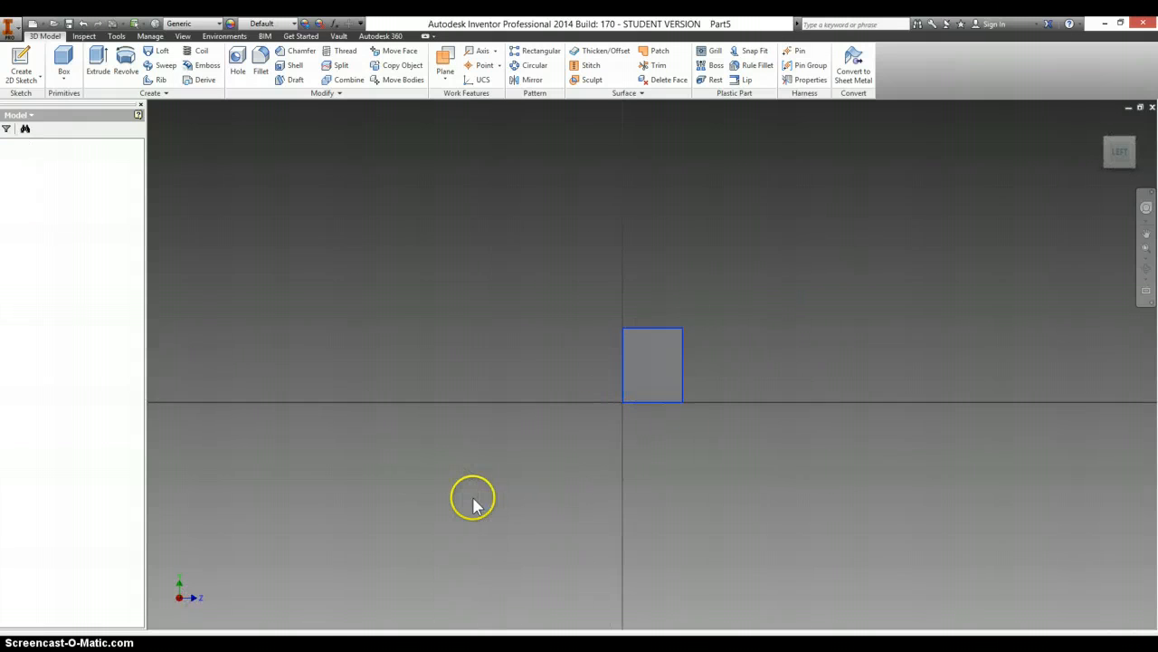
{"action": "left_click", "coordinate": [194, 79]}
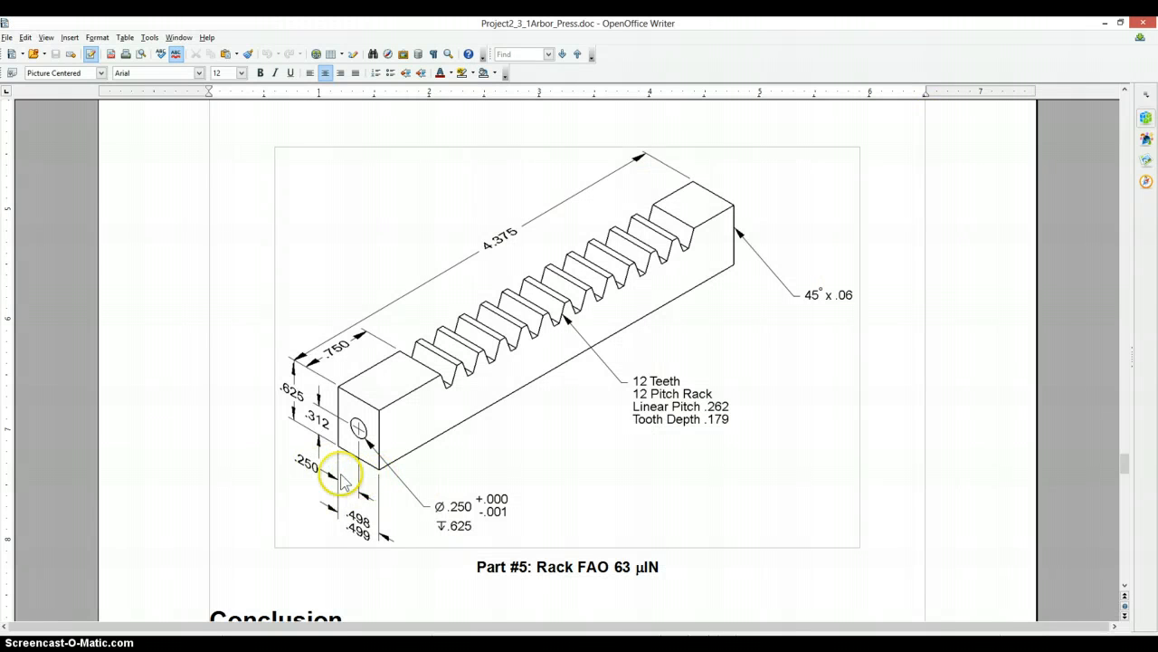
{"action": "key", "text": "alt+Tab"}
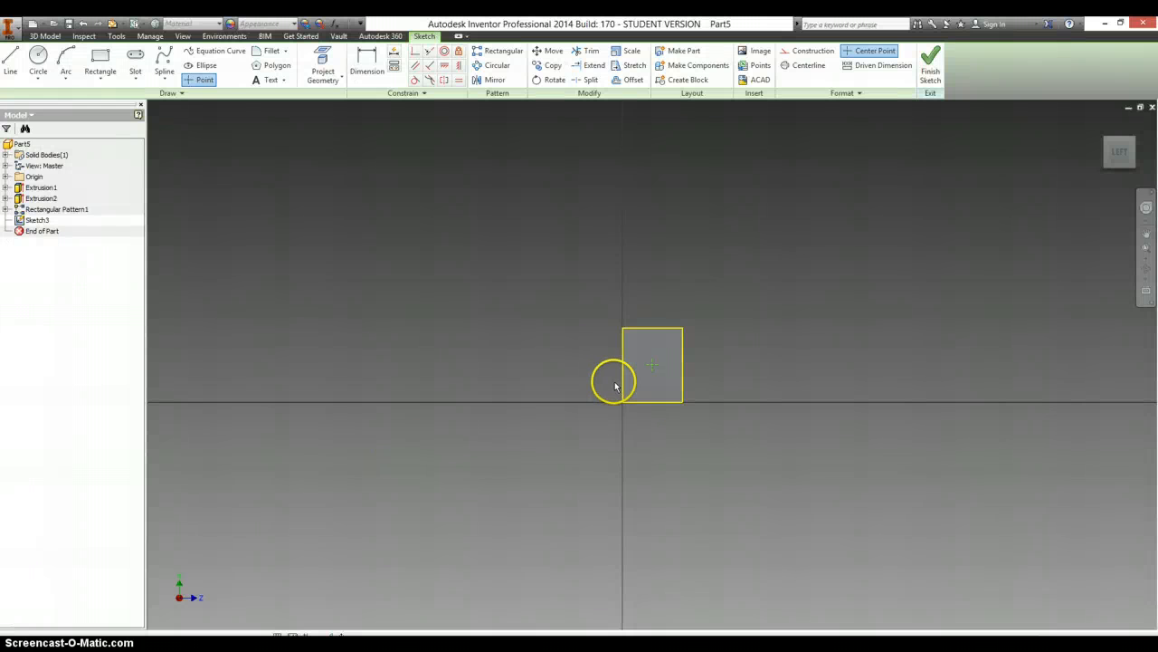
- Dimension the hole center's horizontal distance from the end face's vertical edge as .25 in
{"action": "key", "text": "d"}
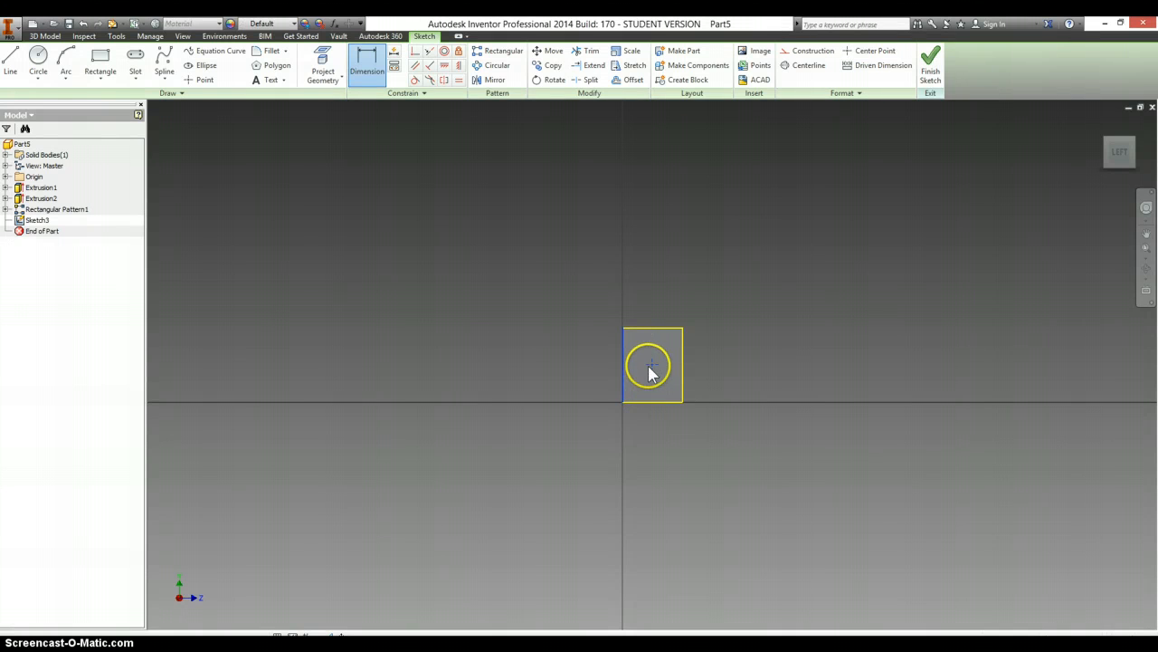
{"action": "left_click", "coordinate": [651, 365]}
{"action": "left_click", "coordinate": [639, 416]}
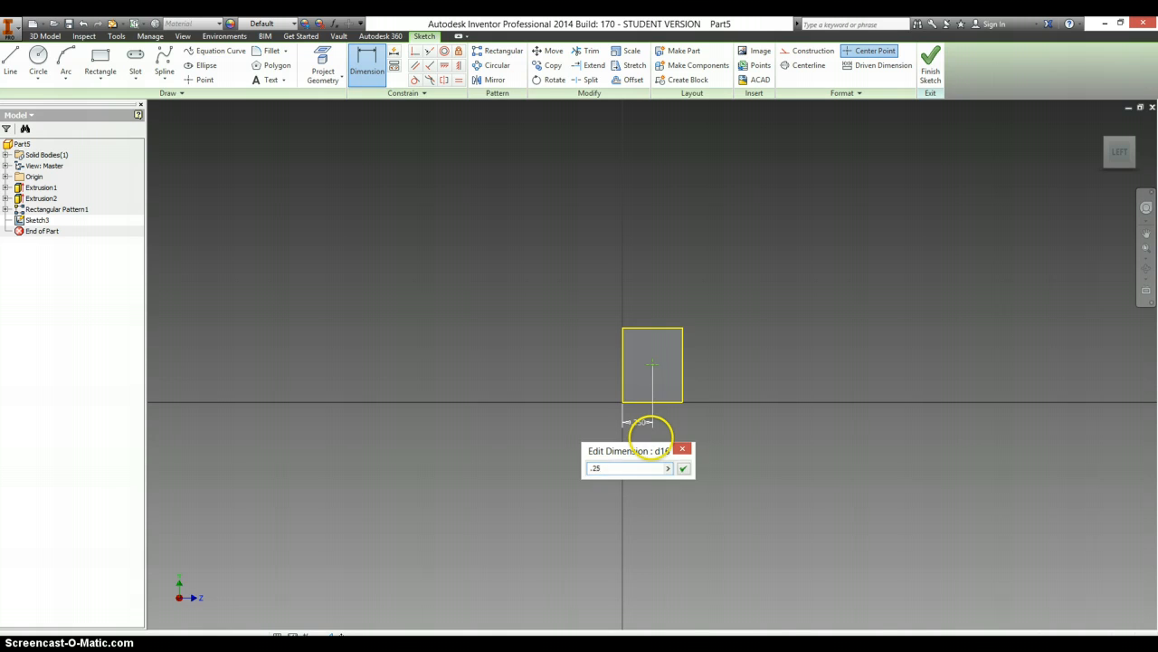
{"action": "key", "text": "Return"}
- Dimension the hole center's height above the bottom edge as .312 in, per the drawing, and finish the sketch
{"action": "key", "text": "alt+Tab"}
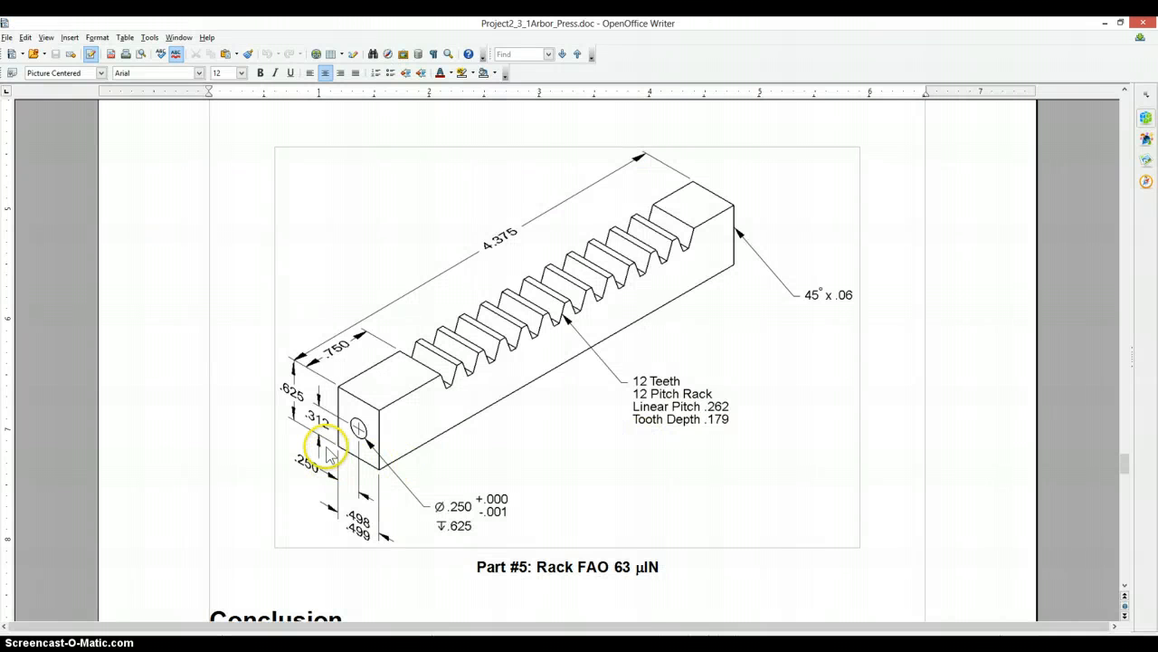
{"action": "key", "text": "alt+Tab"}
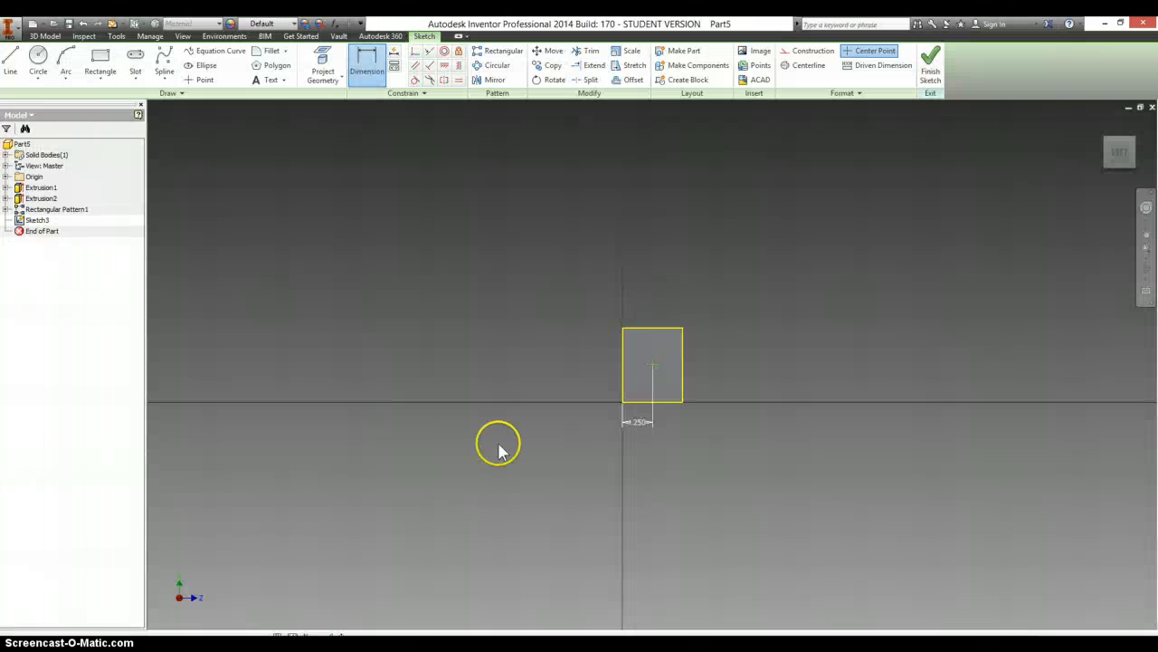
{"action": "left_click", "coordinate": [632, 402]}
{"action": "left_click", "coordinate": [652, 365]}
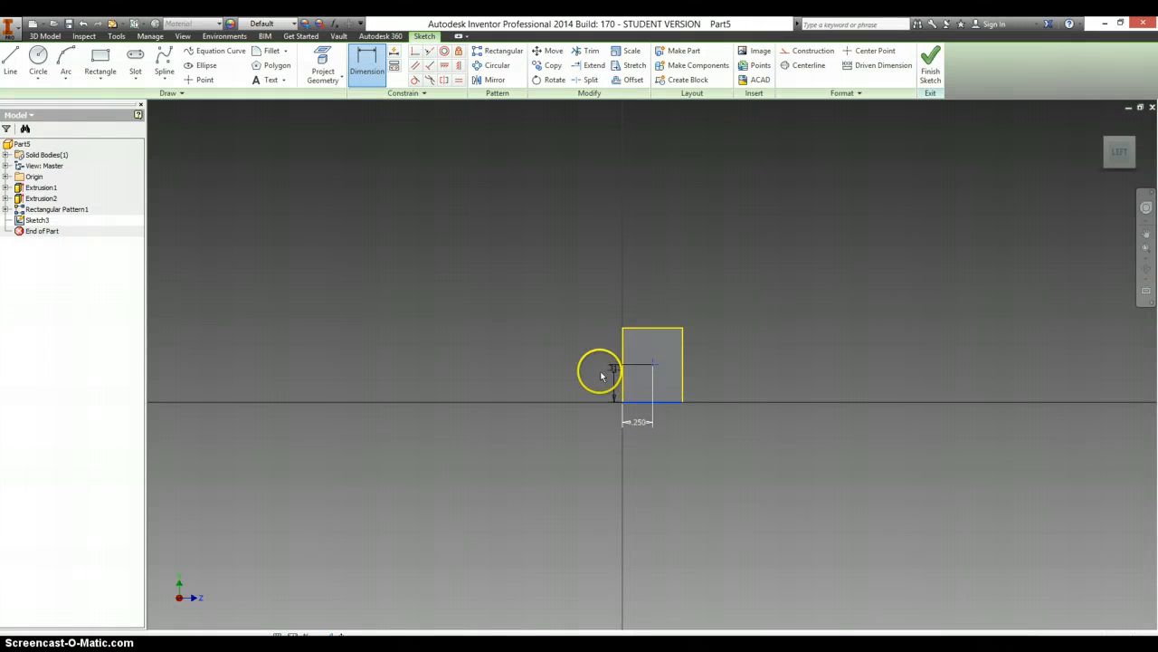
{"action": "left_click", "coordinate": [595, 380]}
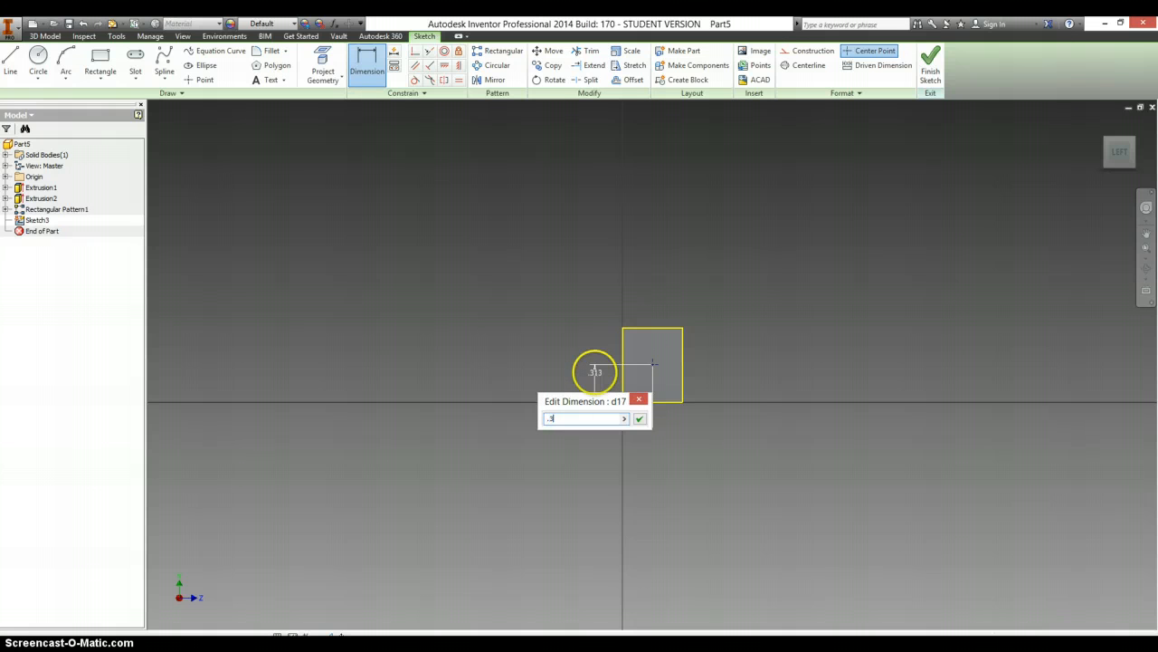
{"action": "key", "text": "Return"}
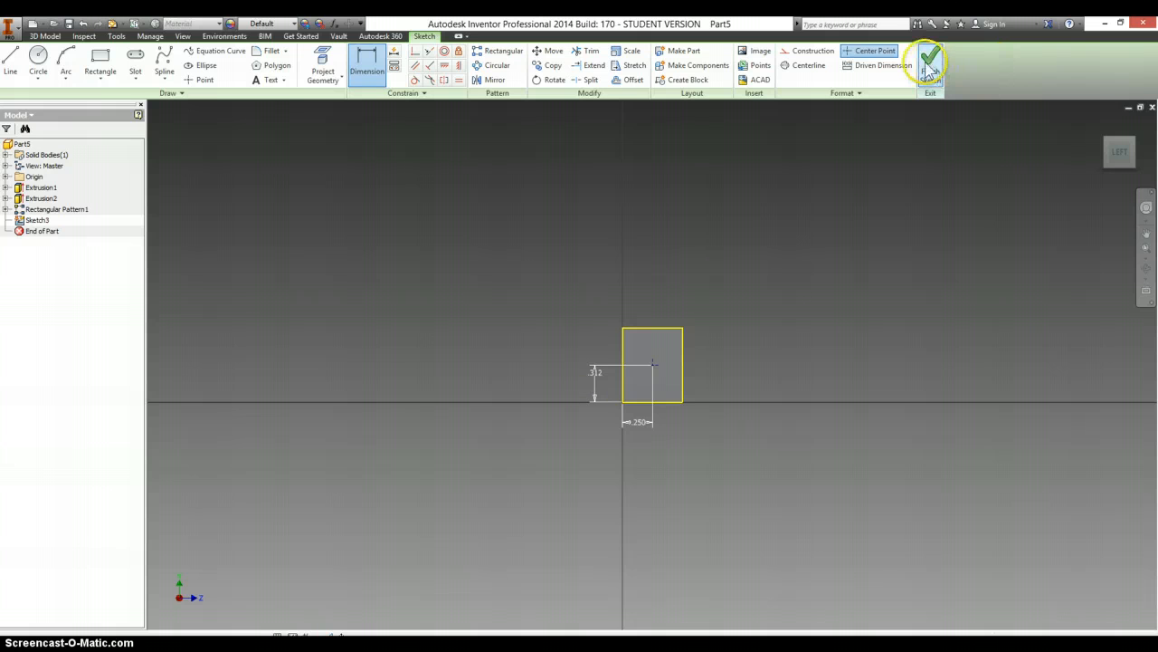
{"action": "left_click", "coordinate": [923, 56]}
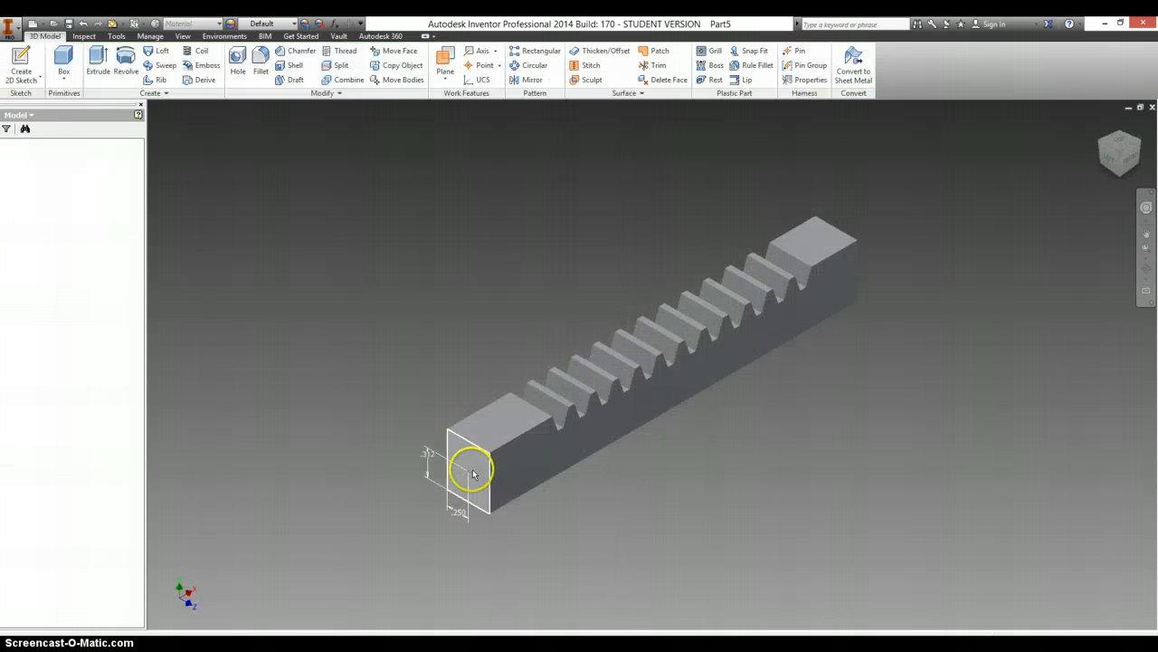
- Create a simple hole at the sketched center point, .25 in in diameter and .625 in deep, per the drawing
{"action": "left_click", "coordinate": [471, 472]}
{"action": "left_click", "coordinate": [525, 464]}
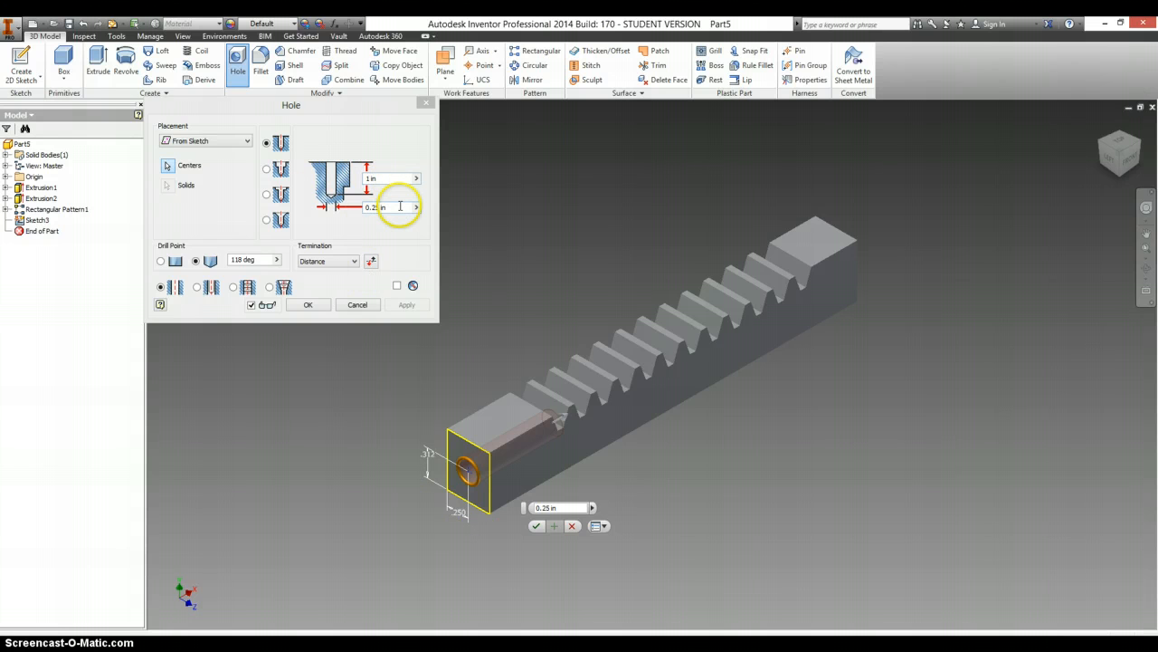
{"action": "left_click", "coordinate": [385, 178]}
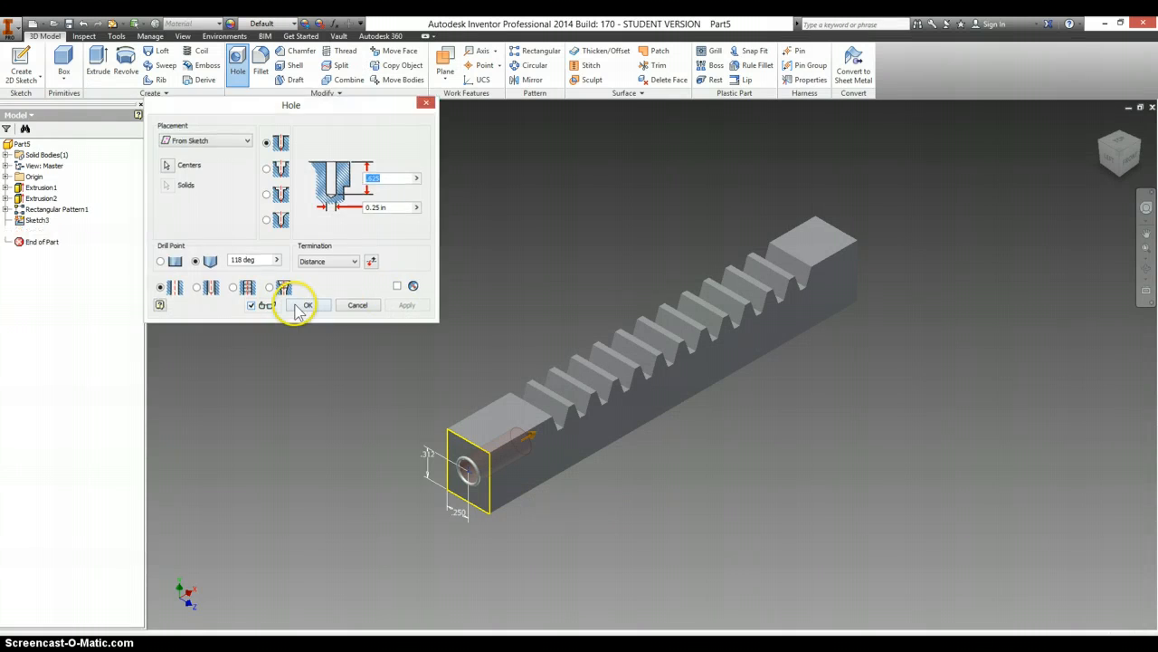
{"action": "left_click", "coordinate": [302, 303]}
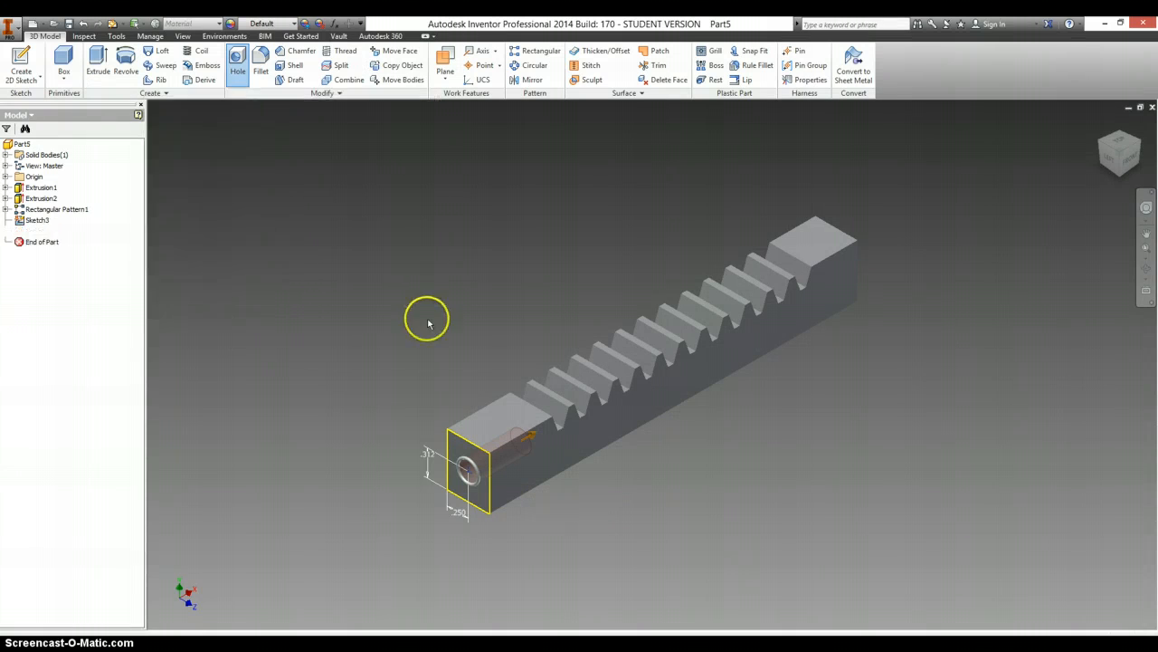
- Chamfer the four edges of the end face opposite the hole with an equal distance of .06 in, per the drawing
{"action": "key", "text": "alt+Tab"}
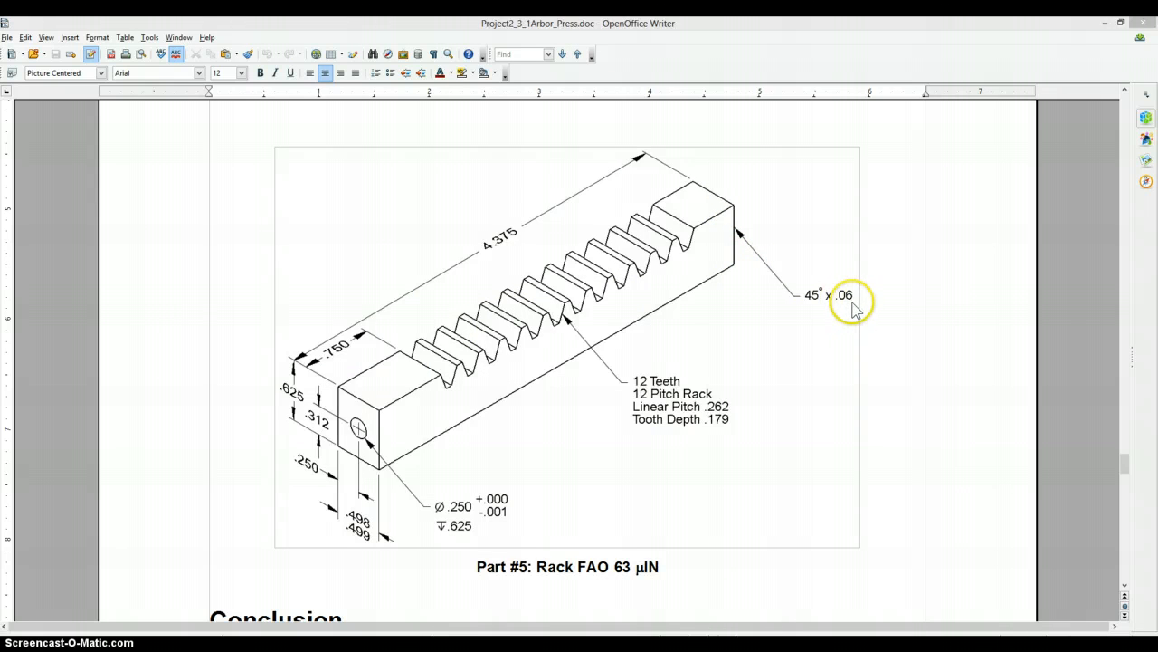
{"action": "key", "text": "alt+Tab"}
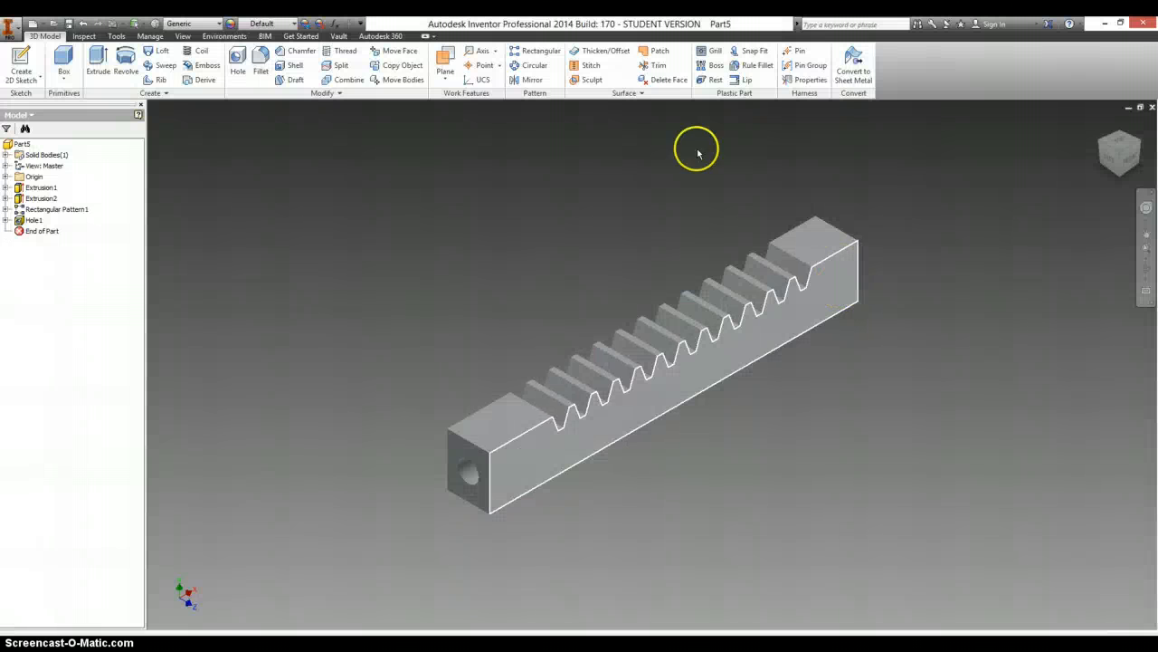
{"action": "left_click", "coordinate": [289, 52]}
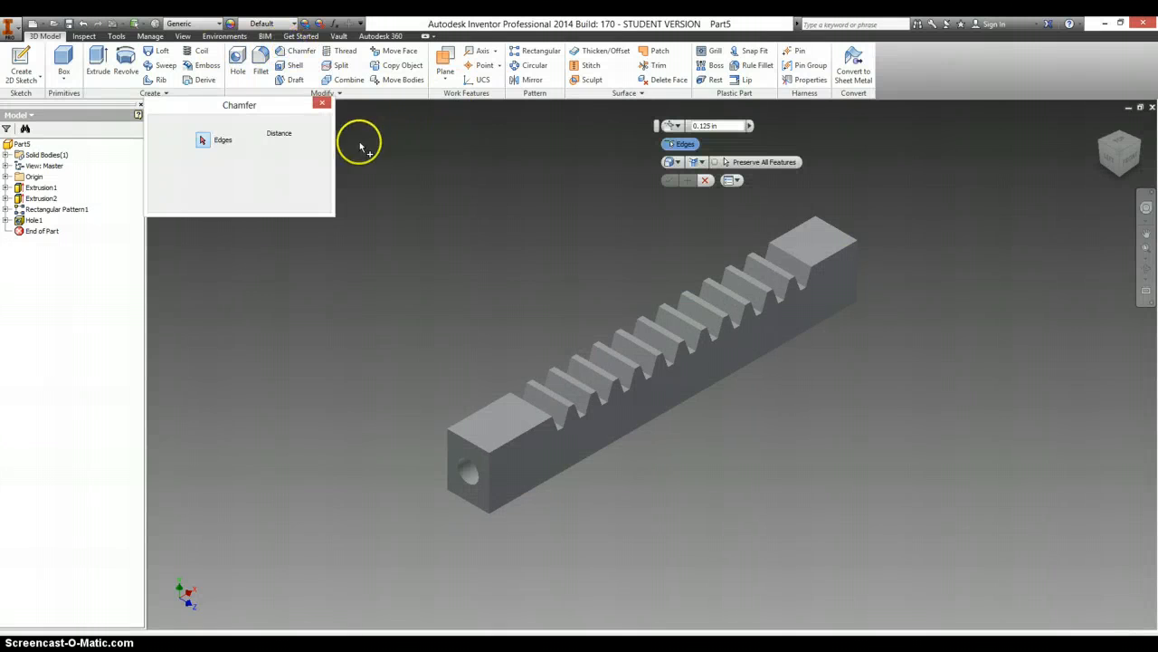
{"action": "left_click_drag", "start_coordinate": [302, 145], "coordinate": [242, 143]}
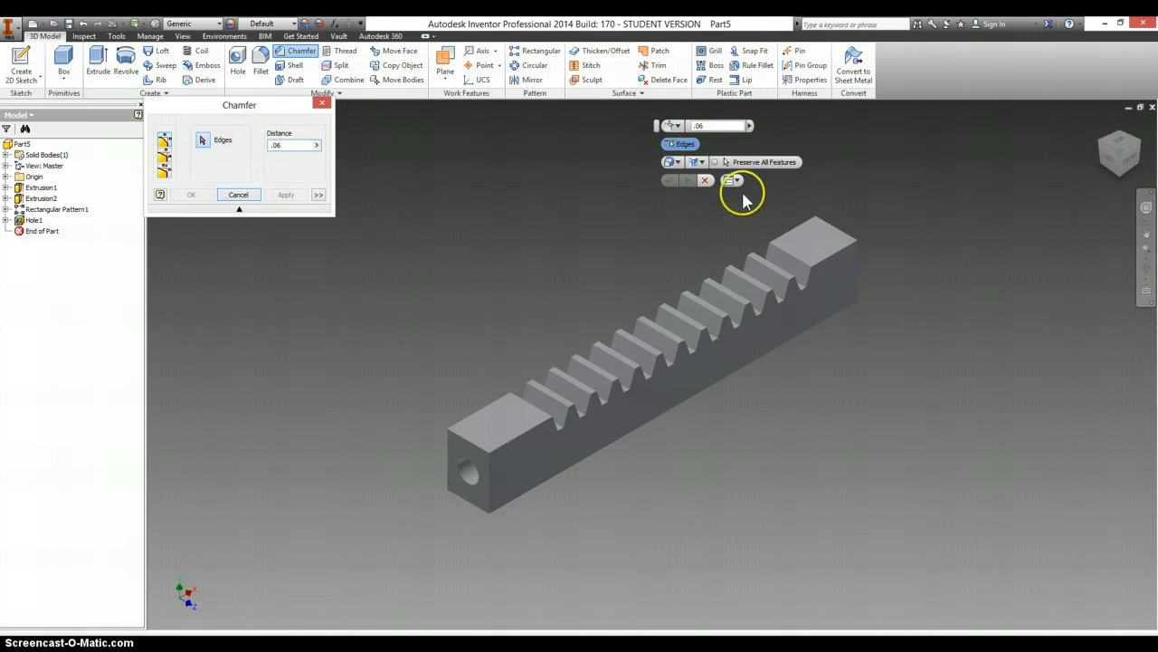
{"action": "left_click", "coordinate": [841, 233]}
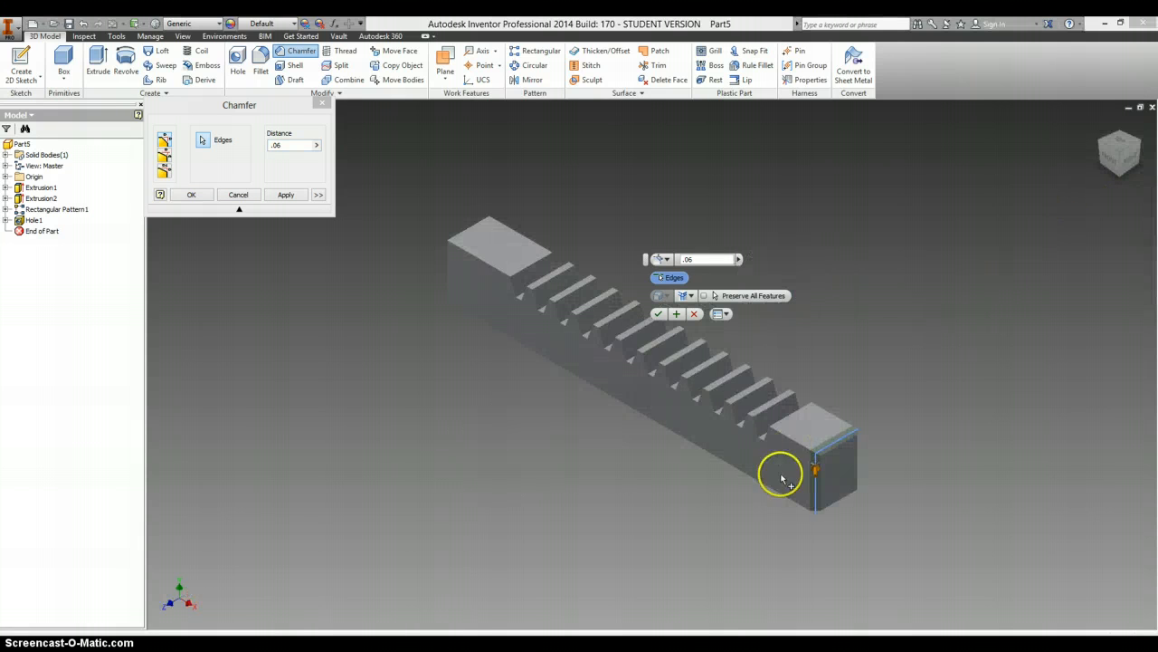
{"action": "left_click", "coordinate": [857, 472]}
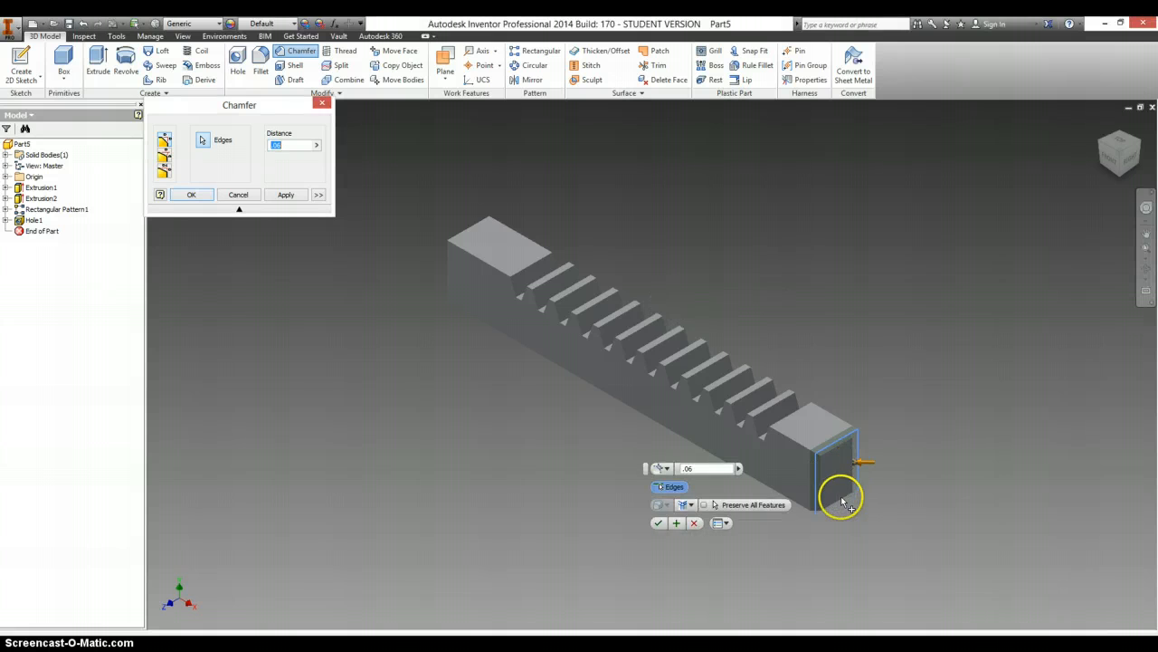
{"action": "left_click", "coordinate": [842, 500]}
{"action": "left_click", "coordinate": [787, 438]}
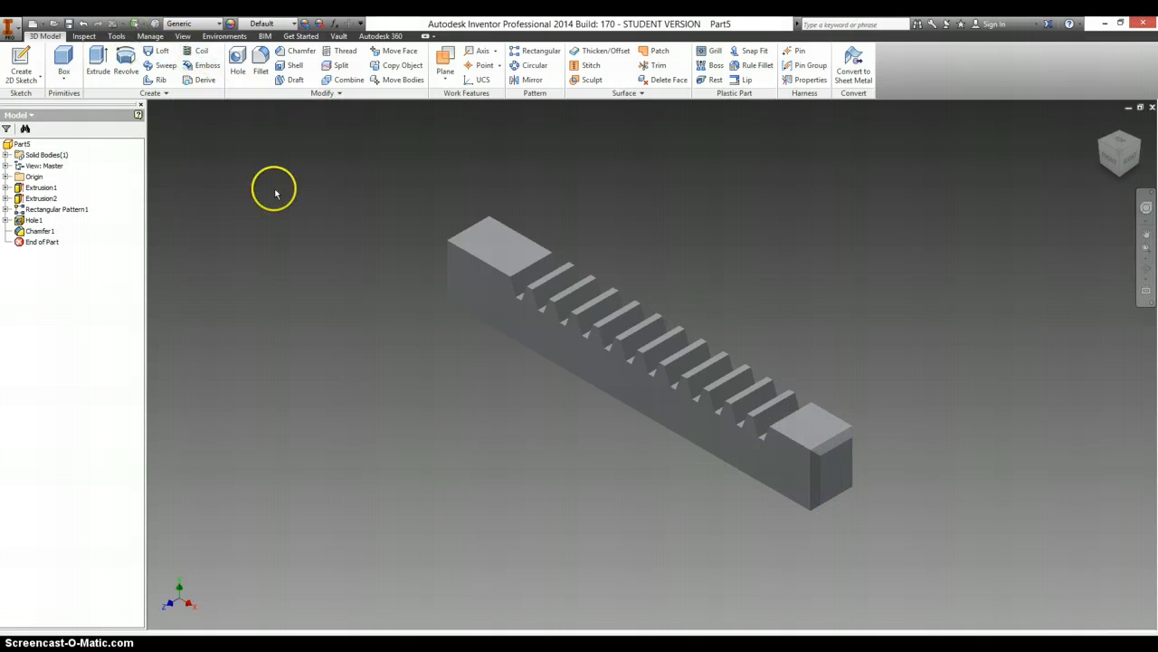
- Check the finished rack against the drawing and save the part as Rack in the Arbor Press folder
{"action": "scroll", "coordinate": [288, 206], "scroll_direction": "down", "scroll_amount": 4}
{"action": "key", "text": "alt+Tab"}
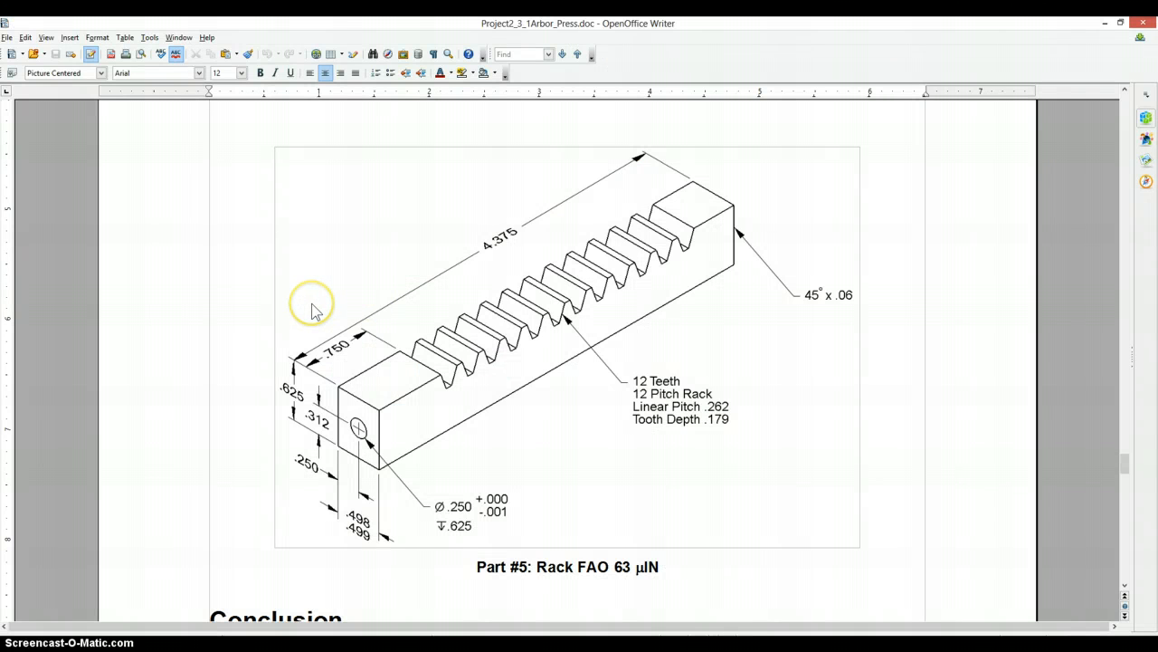
{"action": "key", "text": "alt+Tab"}
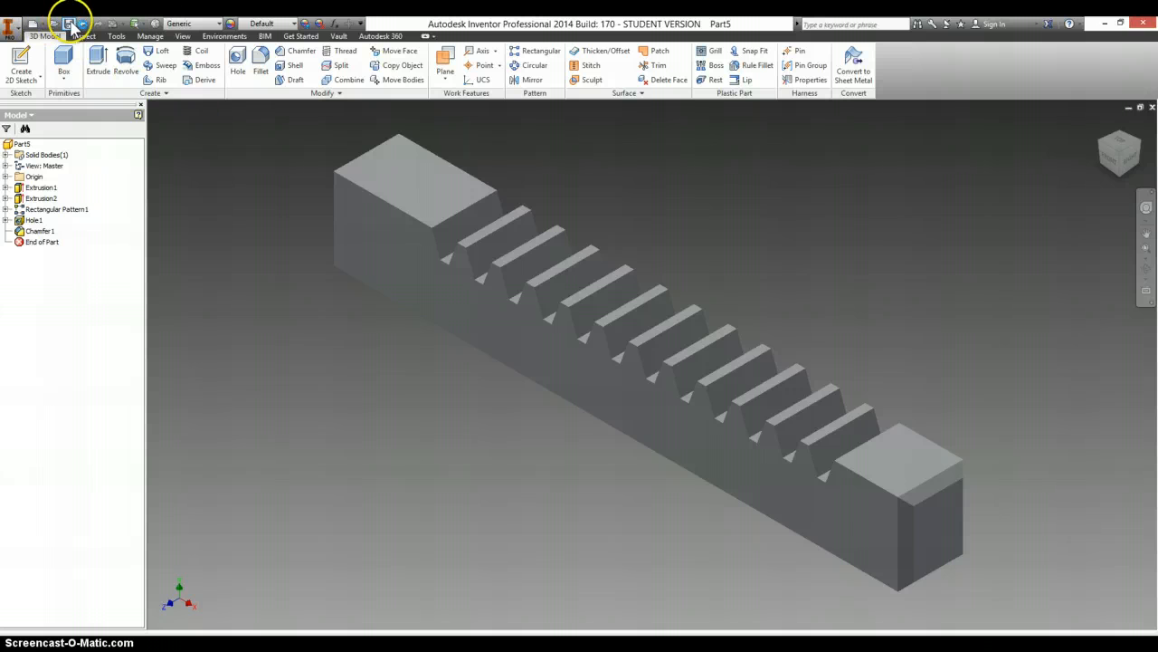
{"action": "key", "text": "ctrl+s"}
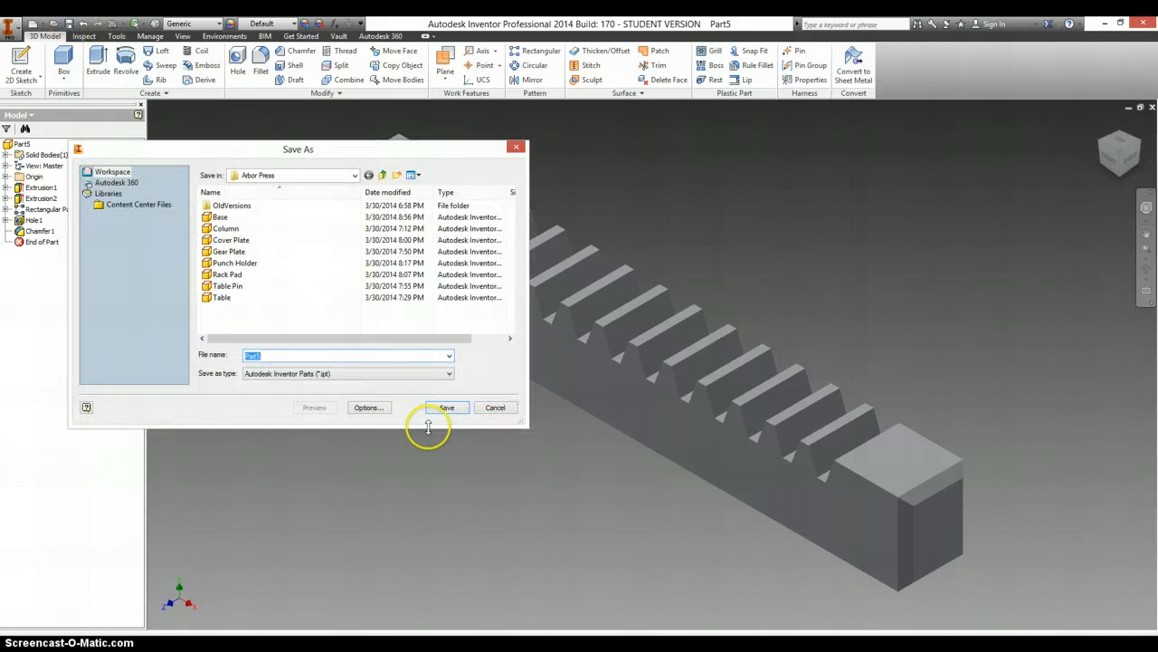
{"action": "type", "text": "R"}
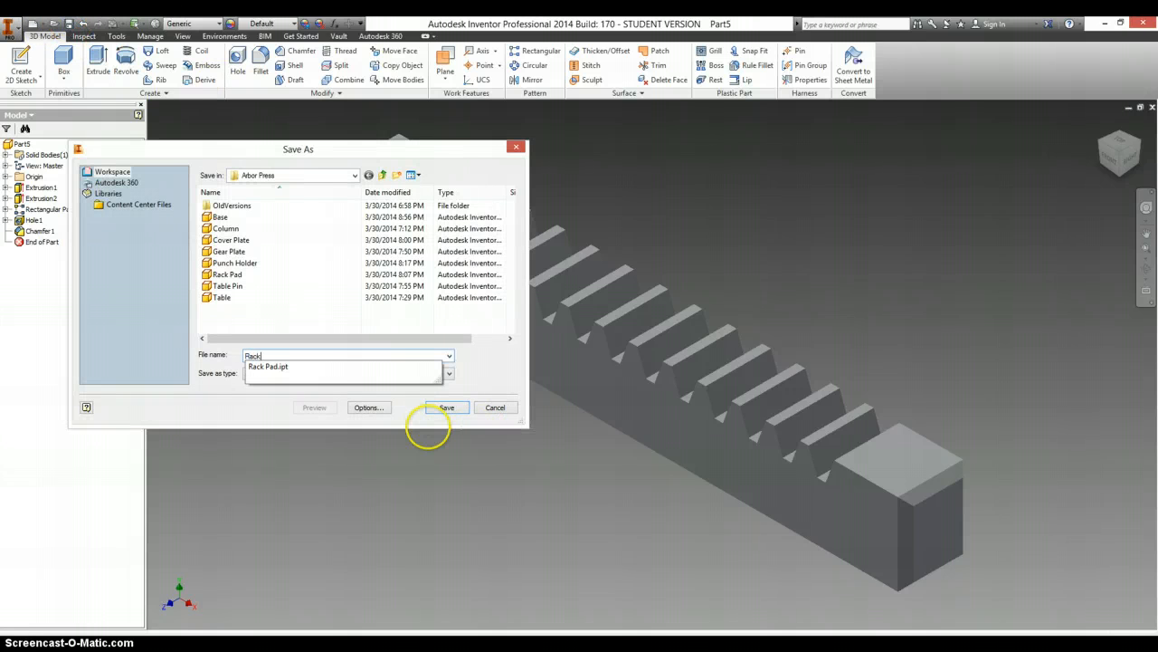
{"action": "type", "text": "ack"}
{"action": "left_click", "coordinate": [445, 407]}
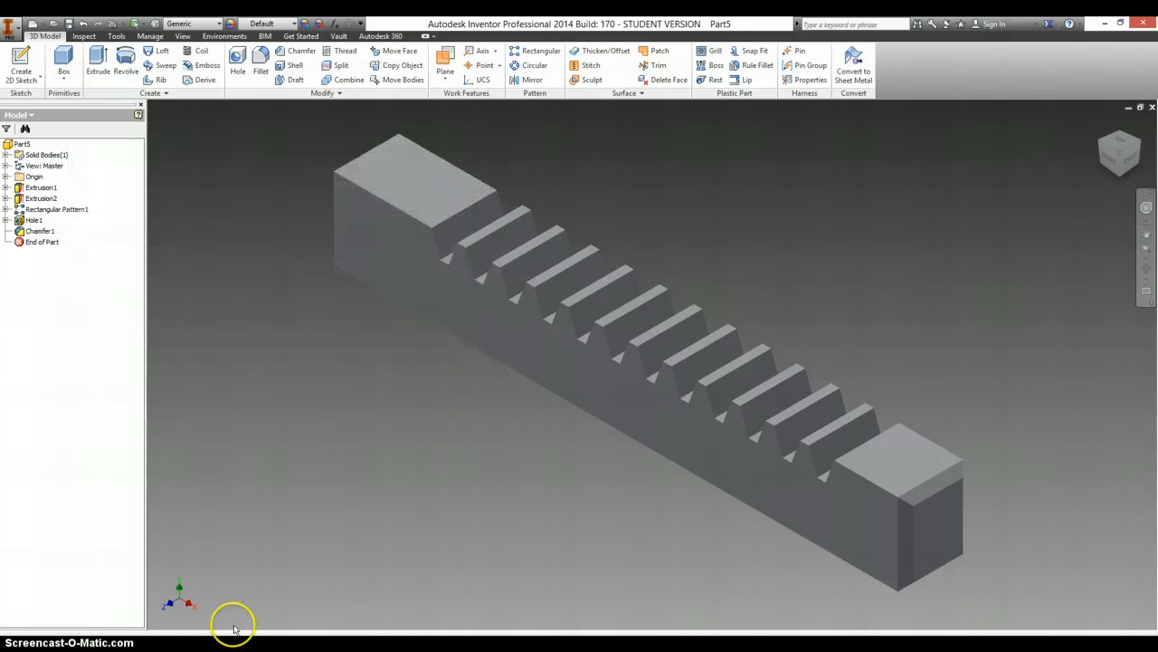